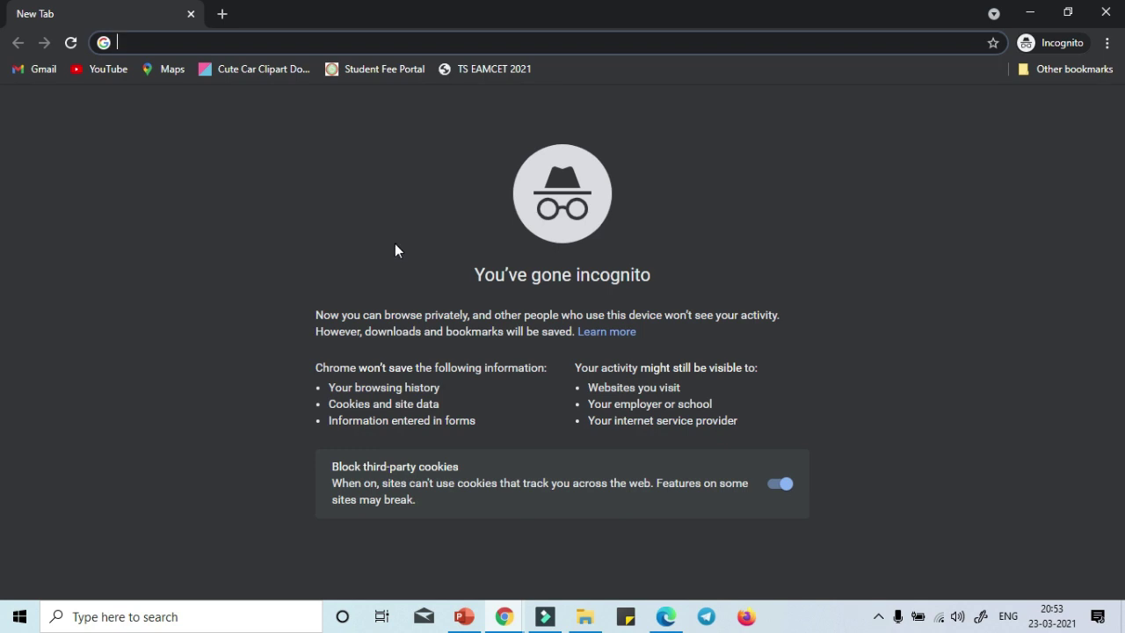
Load the TS EAMCET-2021 home page at eamcet.tsche.ac.in from the Chrome address bar.
{"action": "type", "text": "EA"}
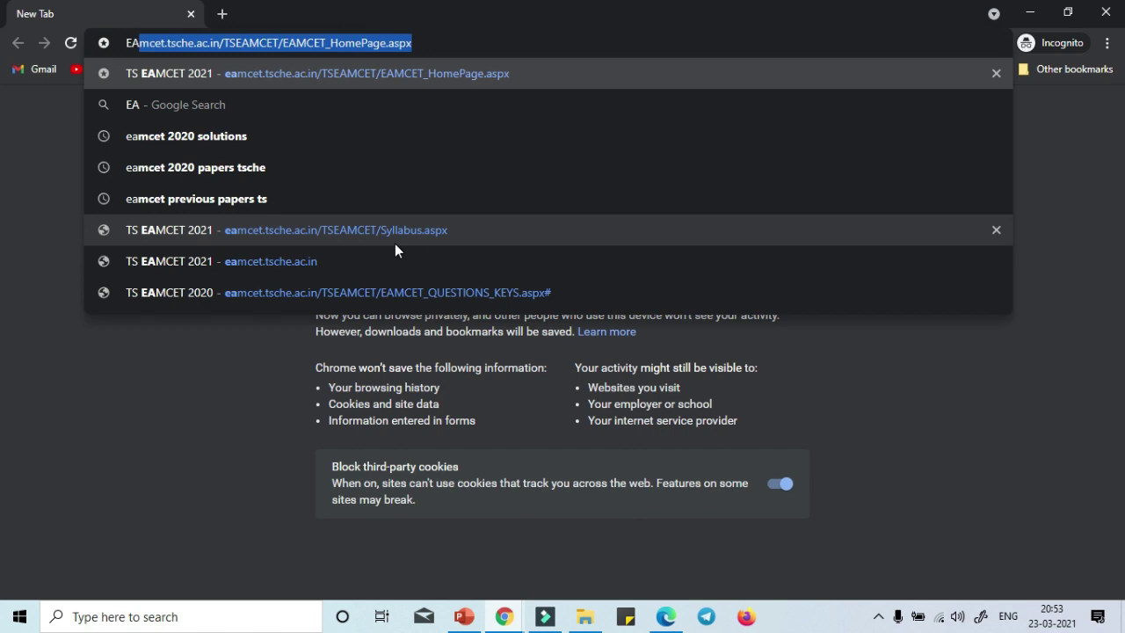
{"action": "left_click", "coordinate": [214, 40]}
{"action": "left_click", "coordinate": [221, 41]}
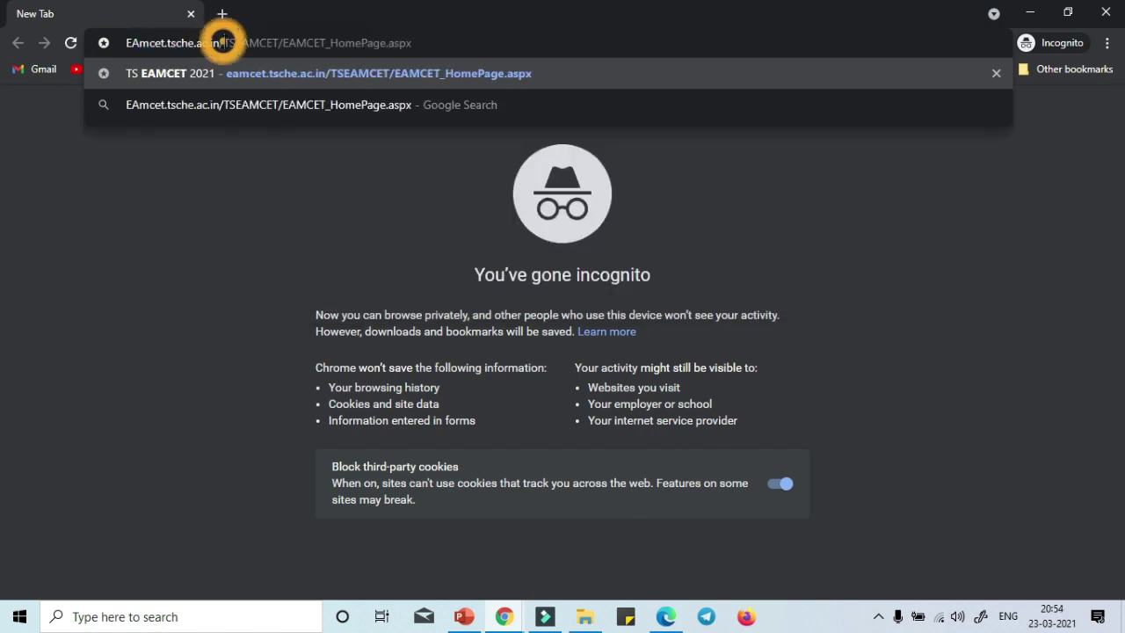
{"action": "key", "text": "Return"}
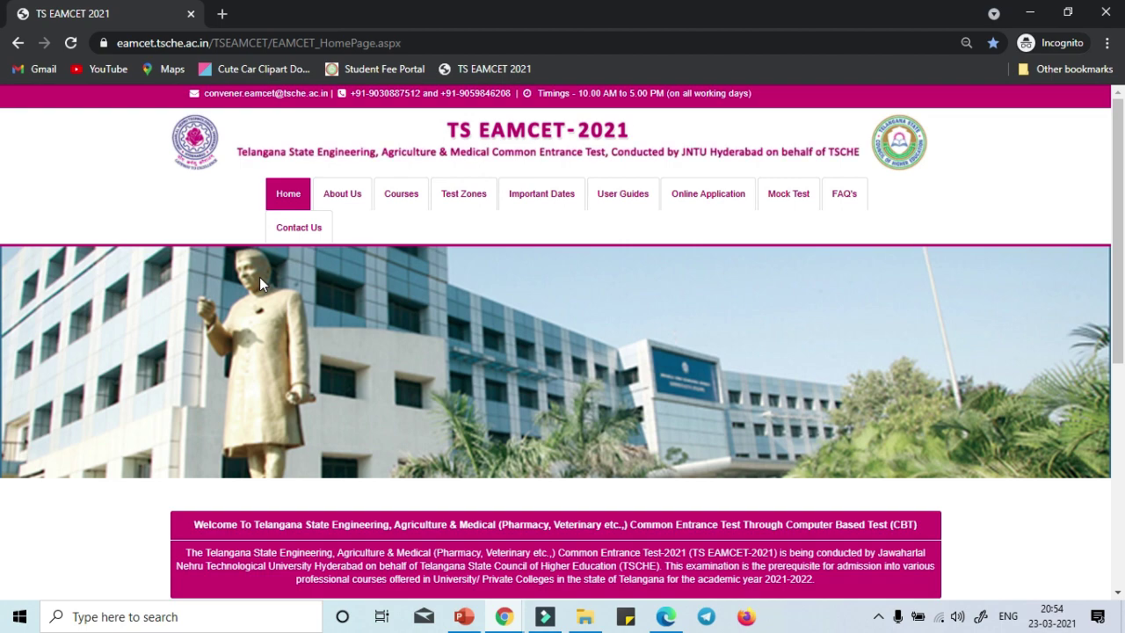
Point out the Latest Updates hall ticket notice and its 10 + 2 equivalent mention.
{"action": "scroll", "coordinate": [484, 367], "scroll_direction": "down", "scroll_amount": 3}
{"action": "scroll", "coordinate": [488, 369], "scroll_direction": "down", "scroll_amount": 2}
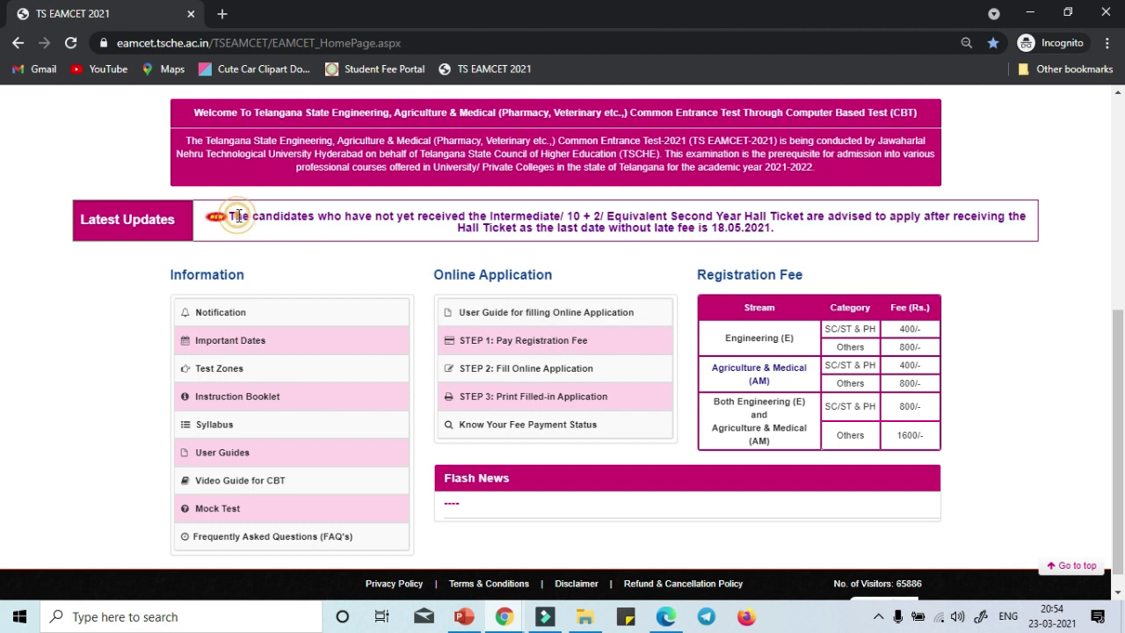
{"action": "left_click_drag", "start_coordinate": [236, 217], "coordinate": [413, 220]}
{"action": "left_click", "coordinate": [457, 217]}
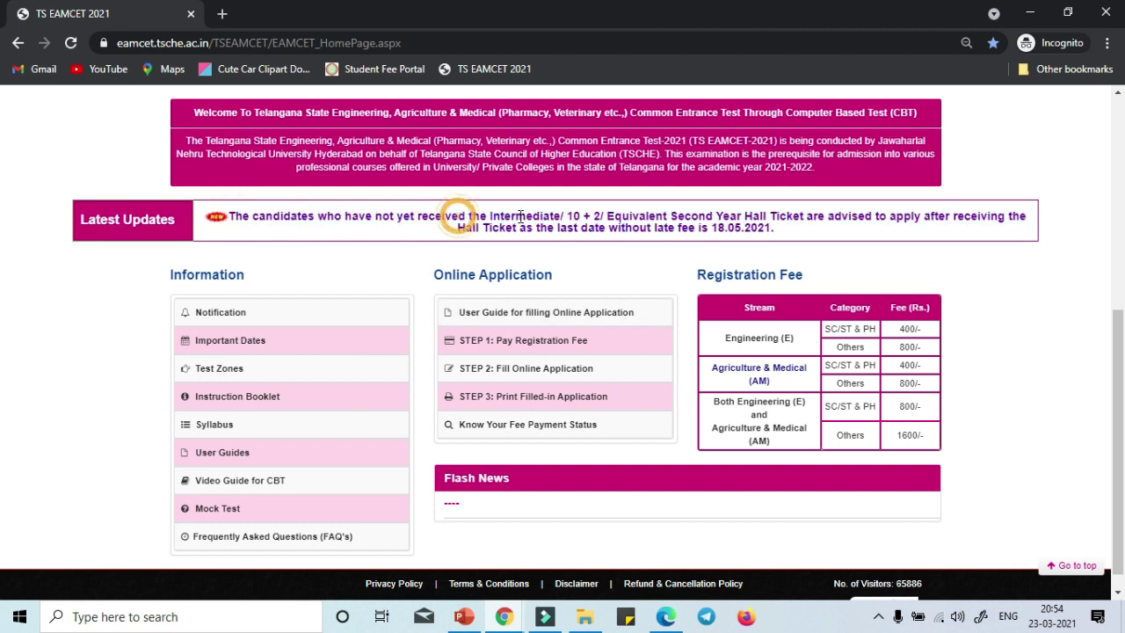
{"action": "left_click", "coordinate": [534, 217]}
{"action": "left_click_drag", "start_coordinate": [571, 217], "coordinate": [626, 215]}
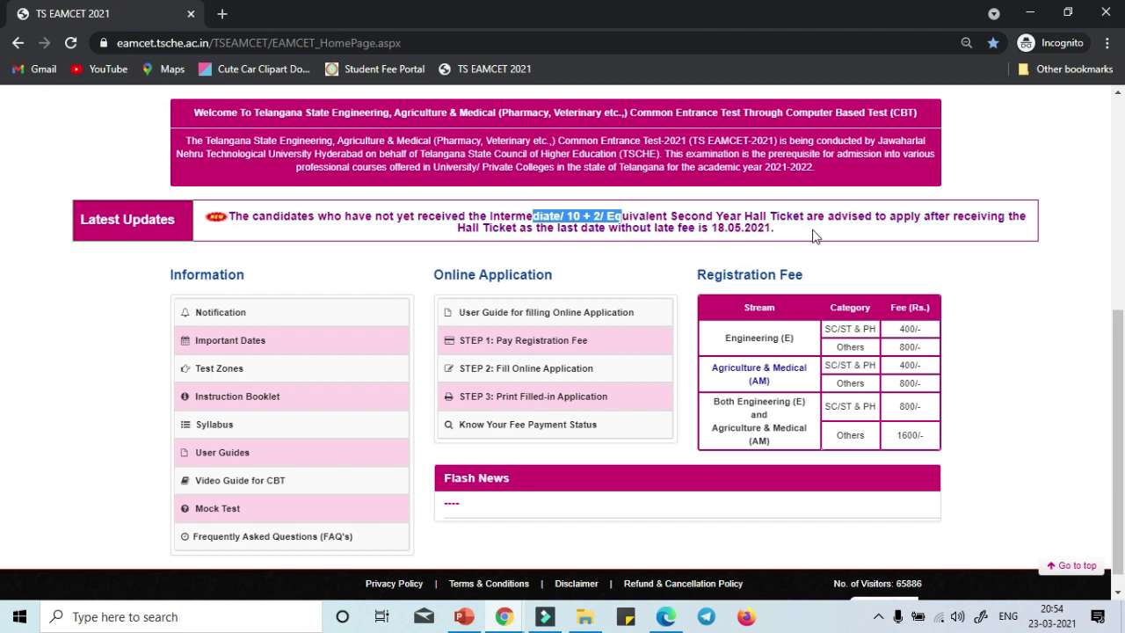
{"action": "left_click", "coordinate": [846, 215]}
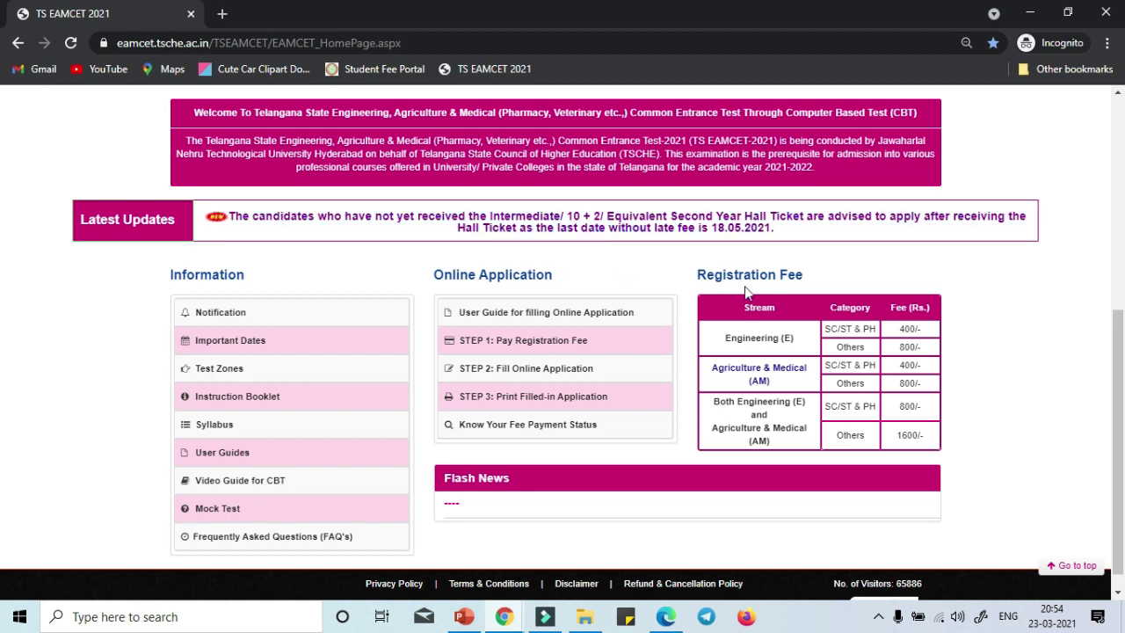
Walk through the Registration Fee table: 400/-, 800/- and 1600/- fees per stream and category.
{"action": "left_click_drag", "start_coordinate": [739, 338], "coordinate": [963, 360]}
{"action": "left_click", "coordinate": [967, 347]}
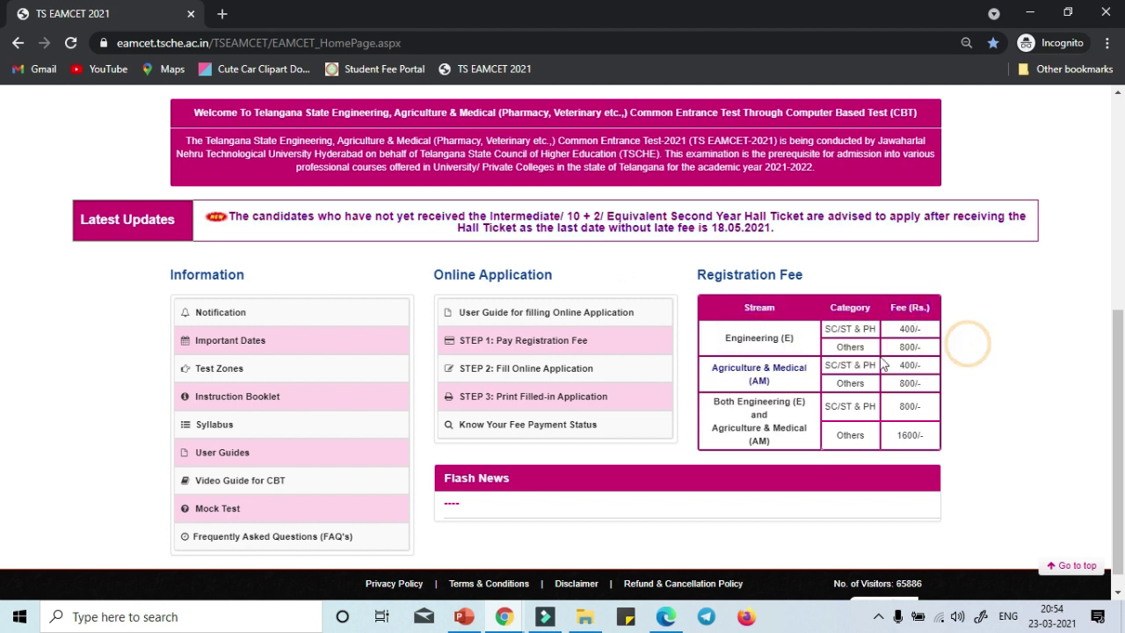
{"action": "left_click_drag", "start_coordinate": [879, 329], "coordinate": [919, 329]}
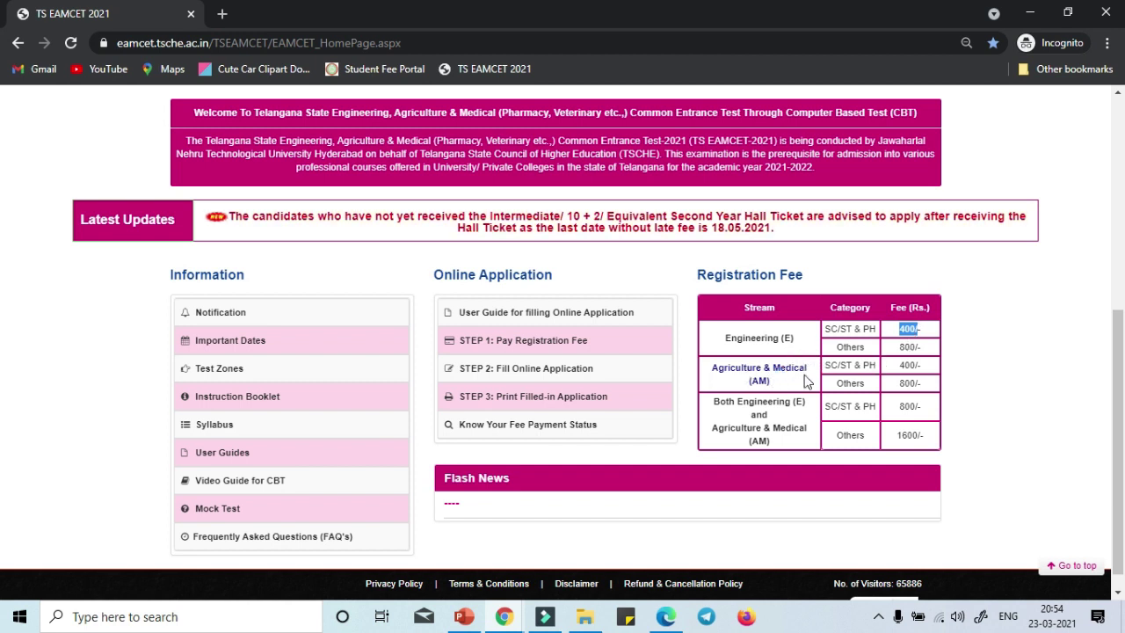
{"action": "left_click_drag", "start_coordinate": [902, 364], "coordinate": [930, 365]}
{"action": "left_click", "coordinate": [849, 348]}
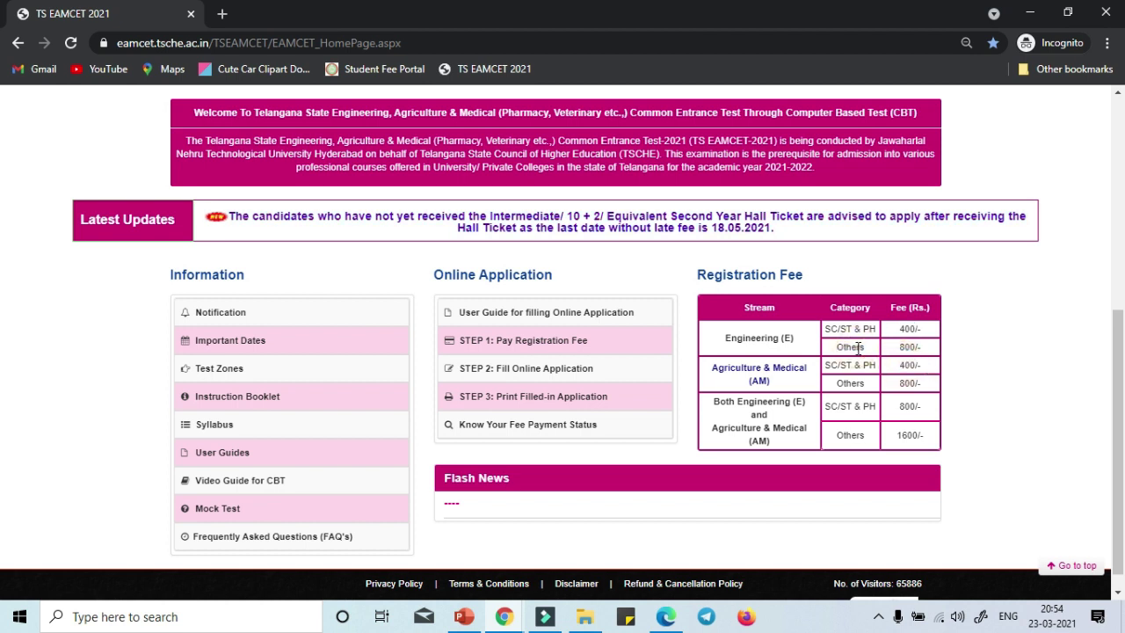
{"action": "left_click_drag", "start_coordinate": [891, 348], "coordinate": [931, 361]}
{"action": "left_click_drag", "start_coordinate": [717, 402], "coordinate": [801, 441]}
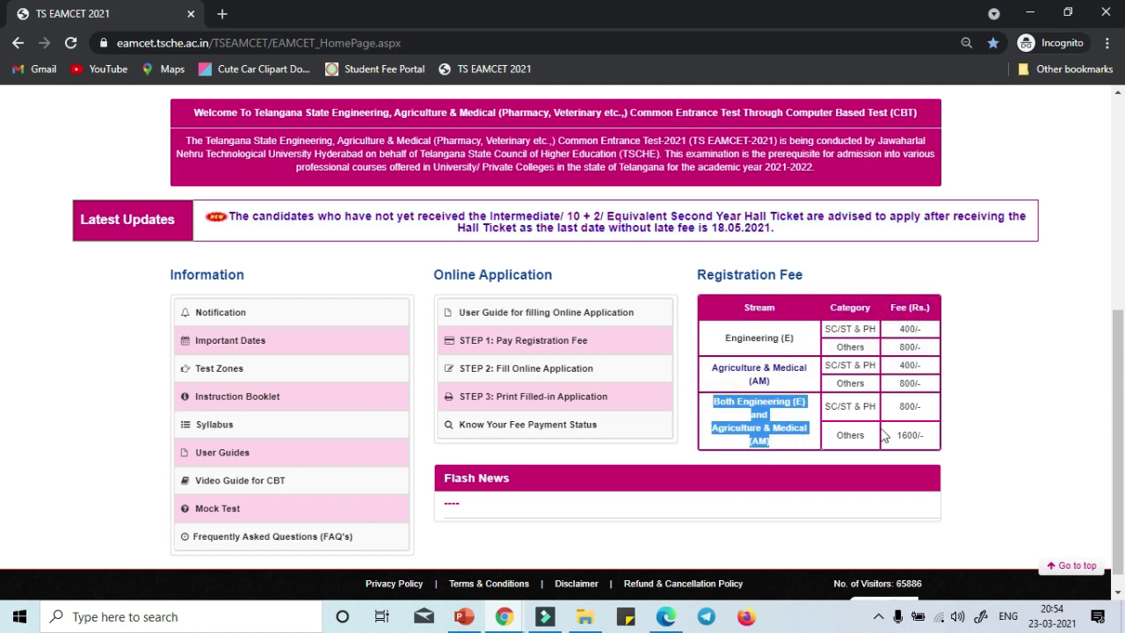
{"action": "left_click_drag", "start_coordinate": [898, 407], "coordinate": [938, 451]}
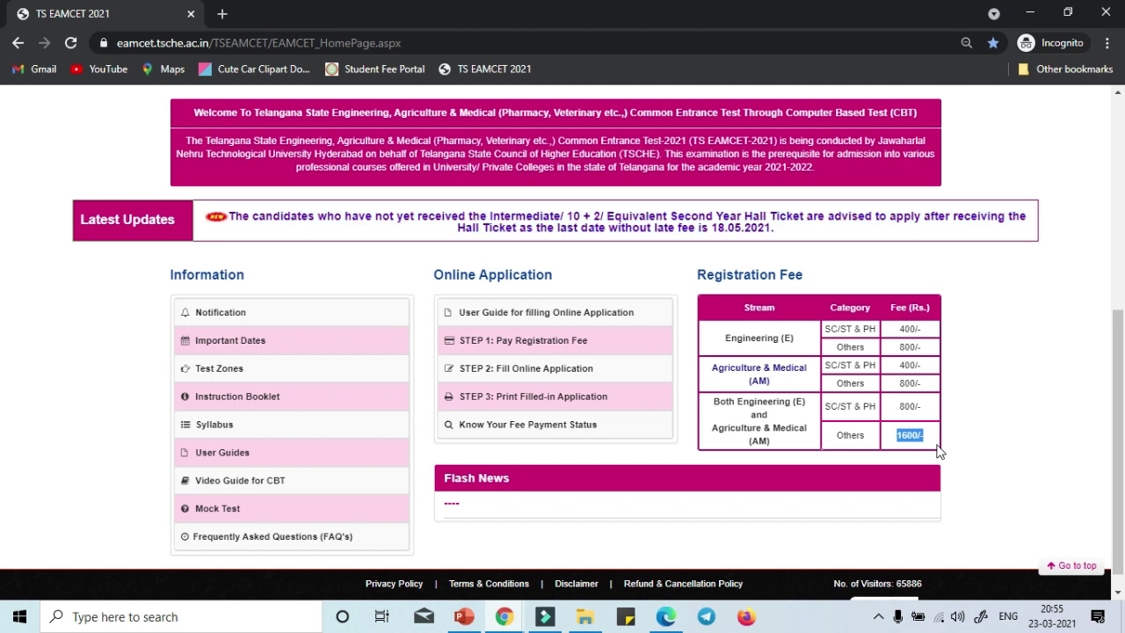
{"action": "left_click", "coordinate": [961, 420]}
{"action": "left_click", "coordinate": [797, 337]}
{"action": "left_click_drag", "start_coordinate": [797, 341], "coordinate": [709, 345]}
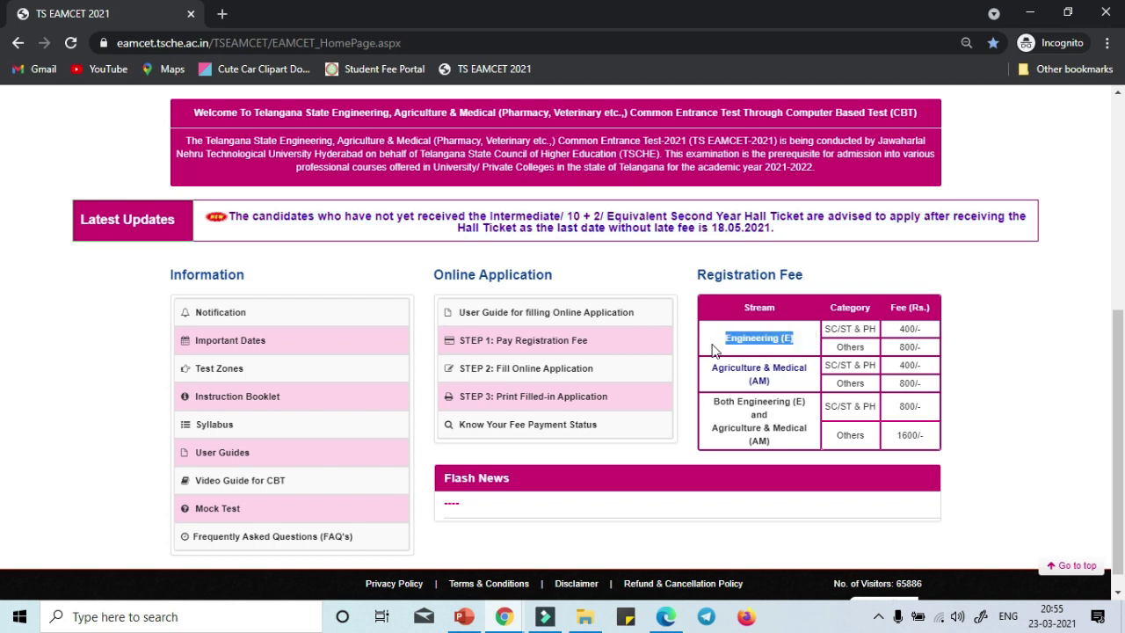
{"action": "left_click", "coordinate": [880, 395]}
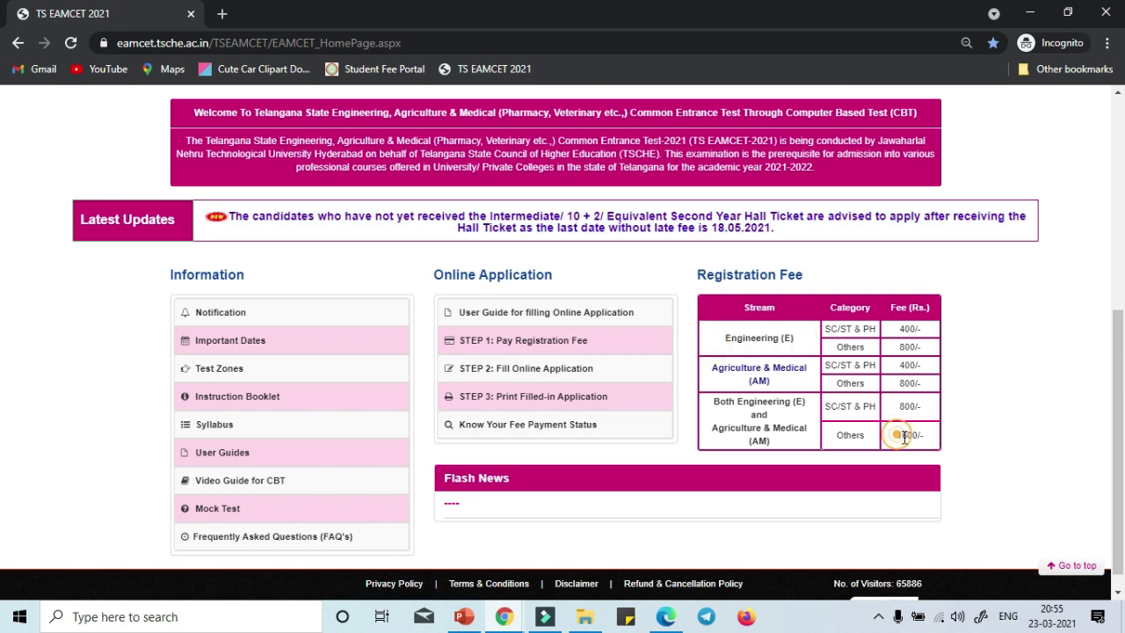
{"action": "left_click_drag", "start_coordinate": [897, 436], "coordinate": [938, 449]}
{"action": "left_click", "coordinate": [1011, 404]}
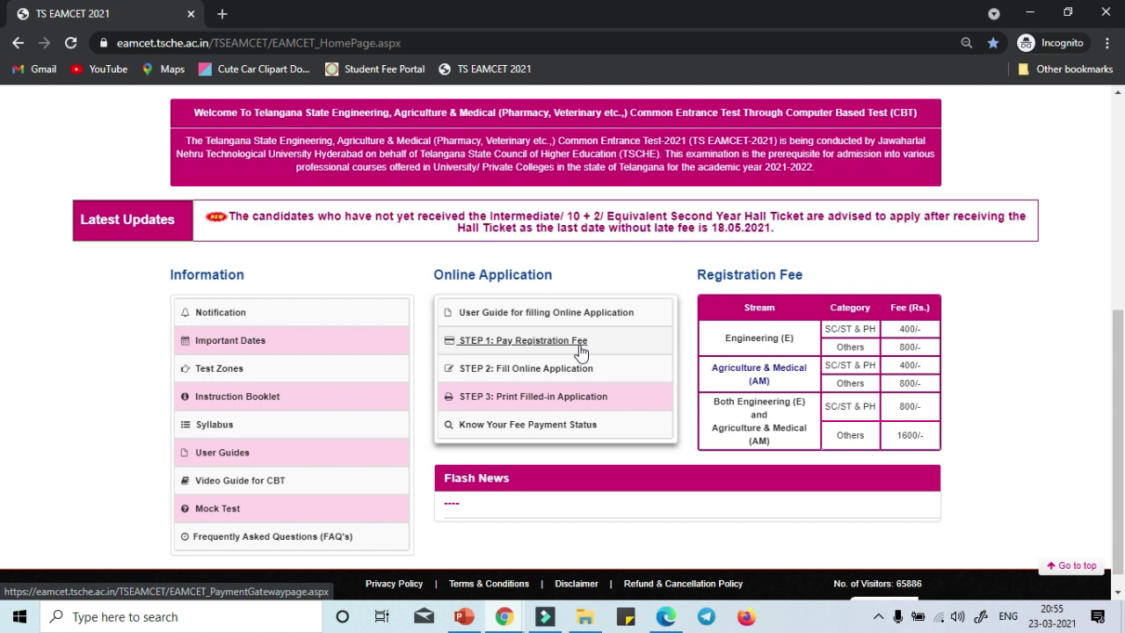
Open the 'STEP 1: Pay Registration Fee' page under Online Application.
{"action": "triple_click", "coordinate": [621, 342]}
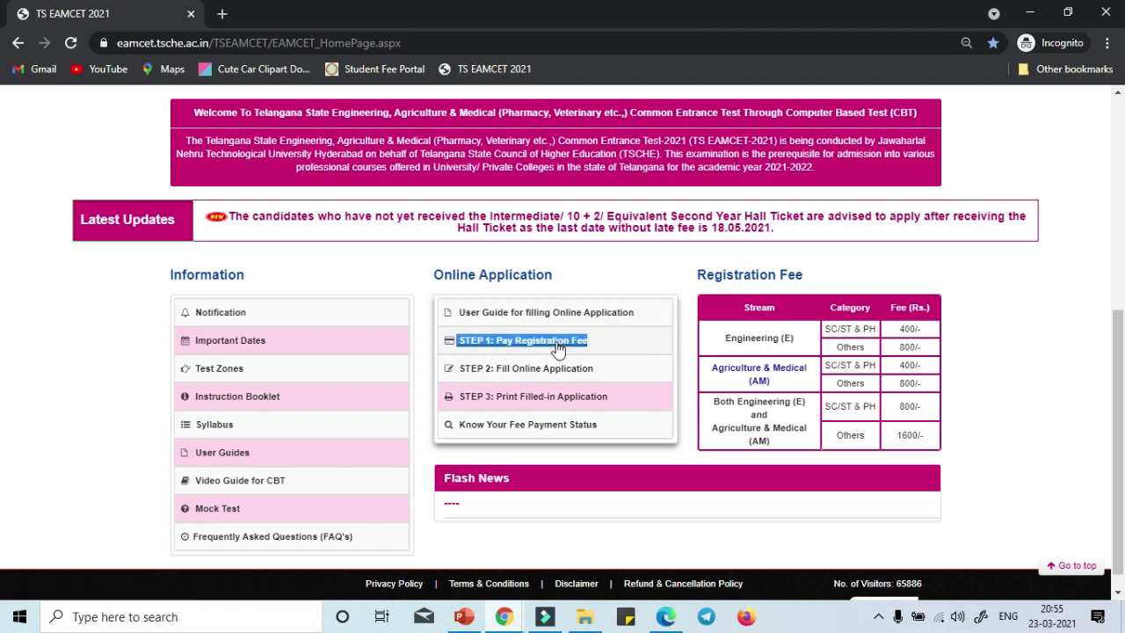
{"action": "left_click", "coordinate": [627, 350]}
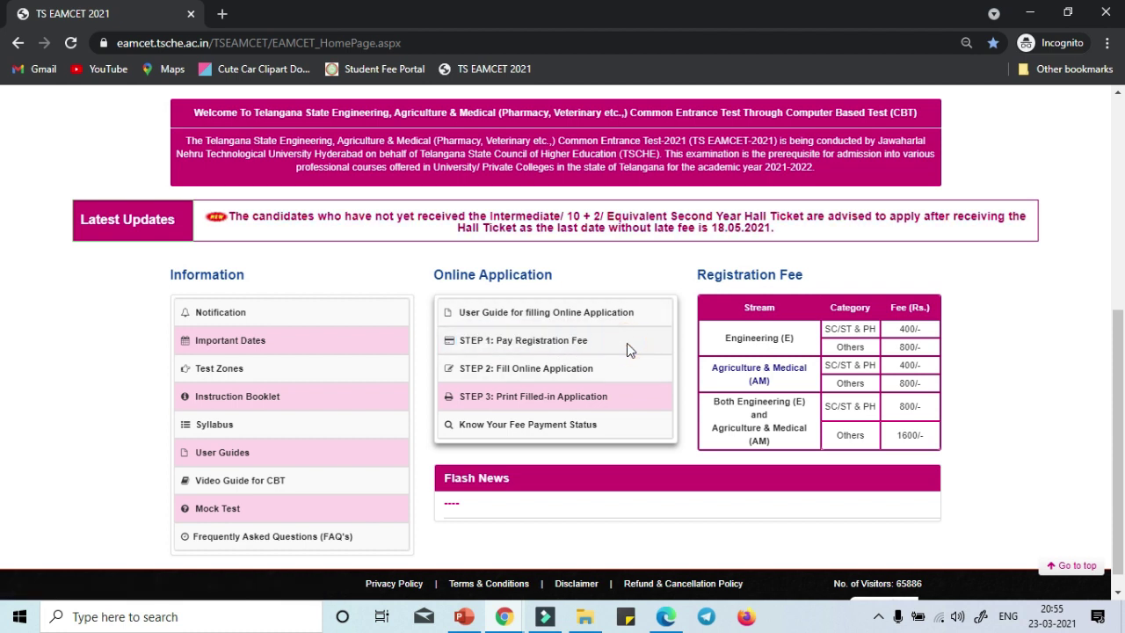
{"action": "left_click", "coordinate": [577, 348]}
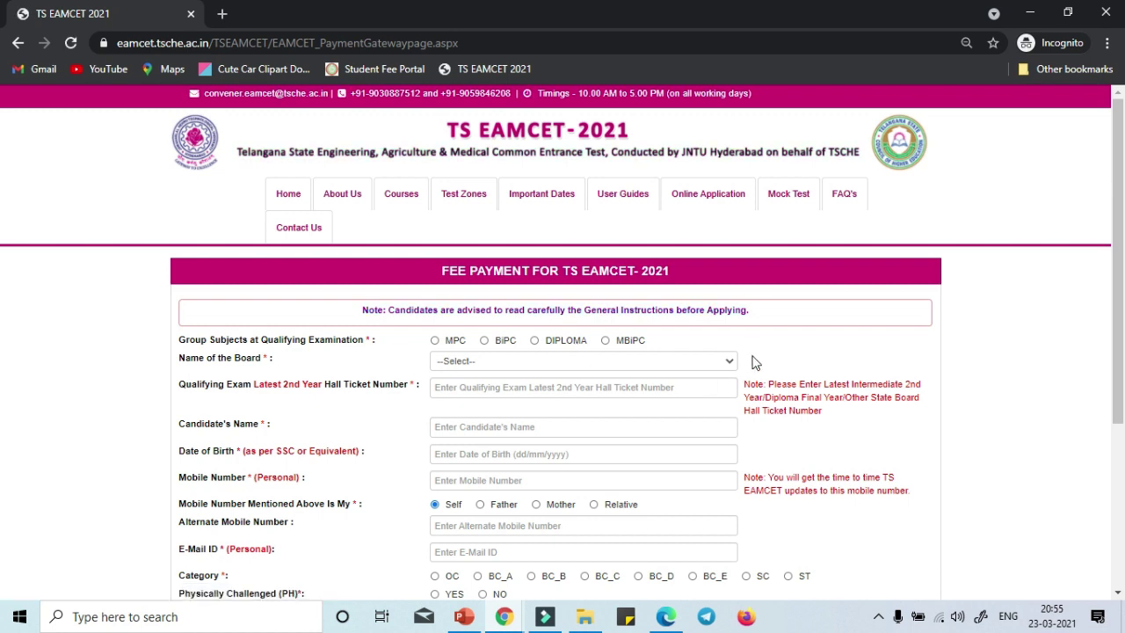
Choose MPC as the qualifying group and dismiss its eligibility alert.
{"action": "scroll", "coordinate": [794, 340], "scroll_direction": "down", "scroll_amount": 1}
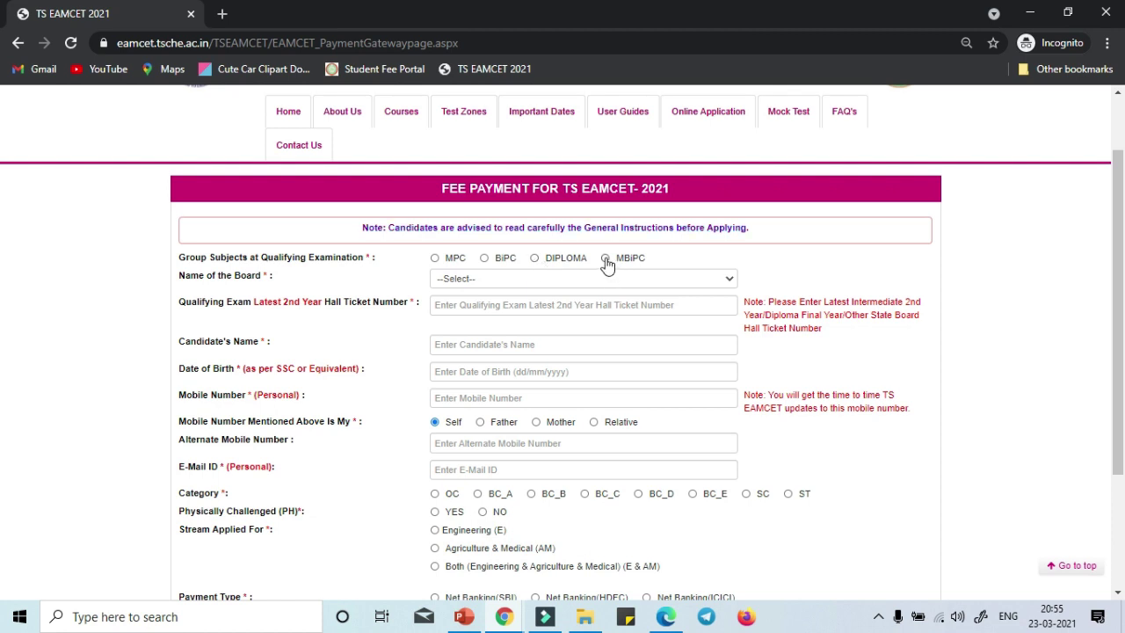
{"action": "left_click", "coordinate": [435, 260]}
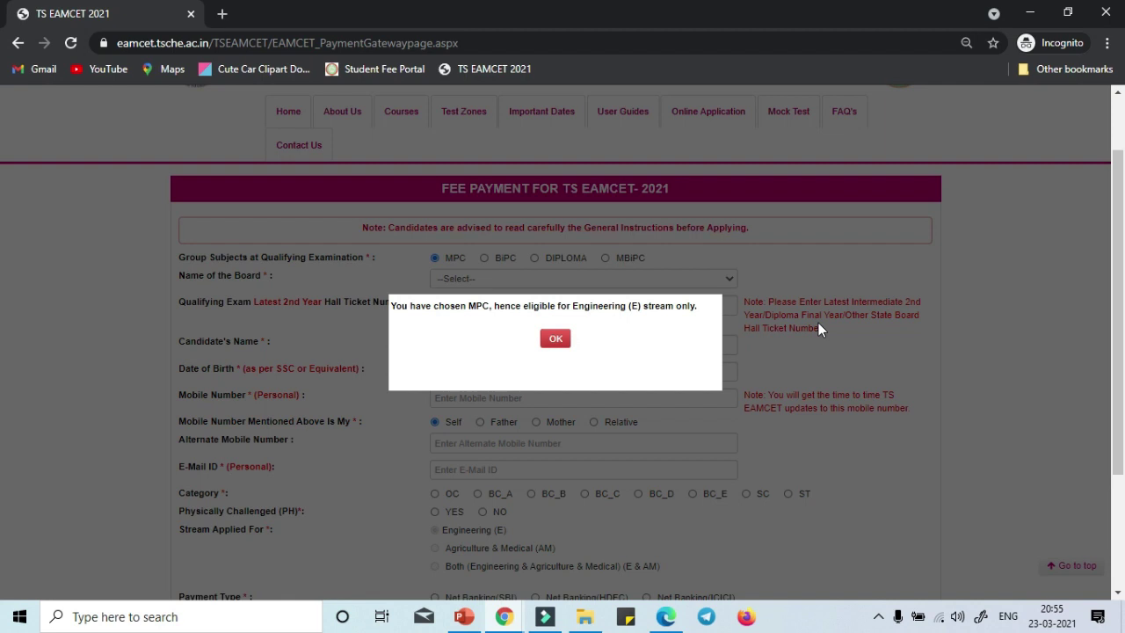
{"action": "left_click_drag", "start_coordinate": [387, 304], "coordinate": [450, 305]}
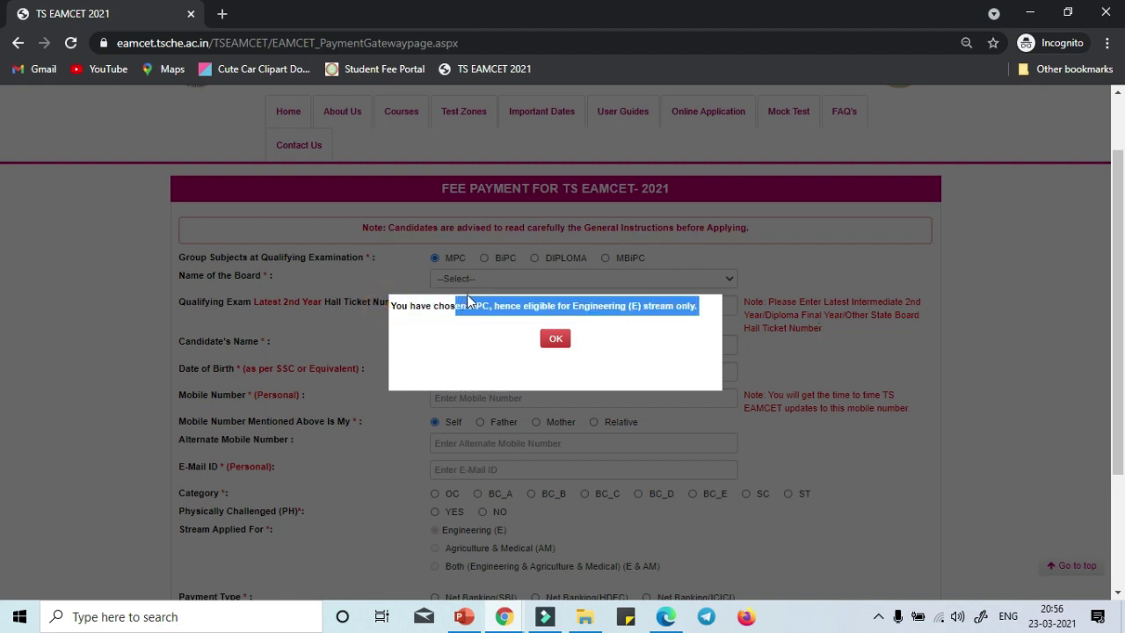
{"action": "triple_click", "coordinate": [536, 306]}
{"action": "left_click", "coordinate": [538, 308]}
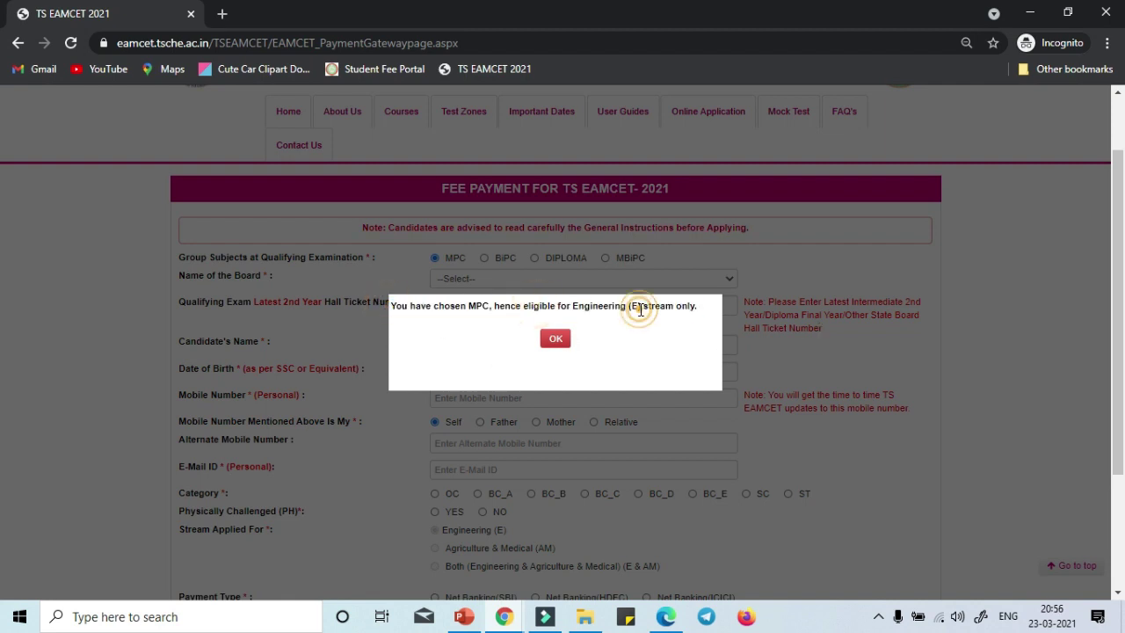
{"action": "left_click", "coordinate": [556, 340]}
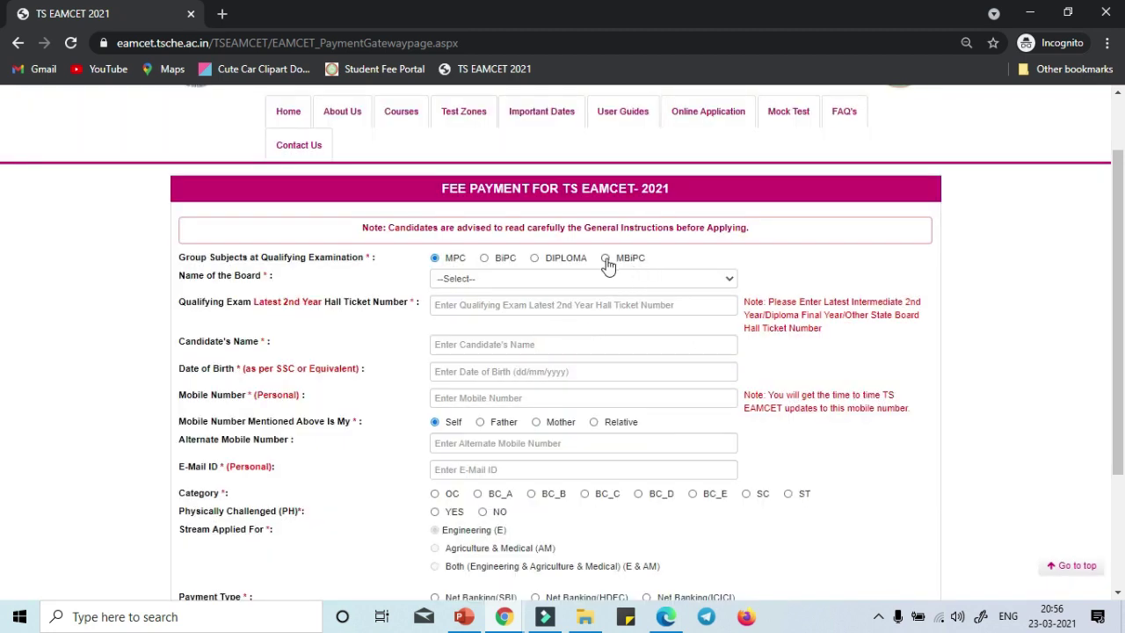
Try MBiPC, then switch the qualifying group back to MPC and dismiss the alert.
{"action": "left_click", "coordinate": [605, 258]}
{"action": "scroll", "coordinate": [742, 358], "scroll_direction": "down", "scroll_amount": 3}
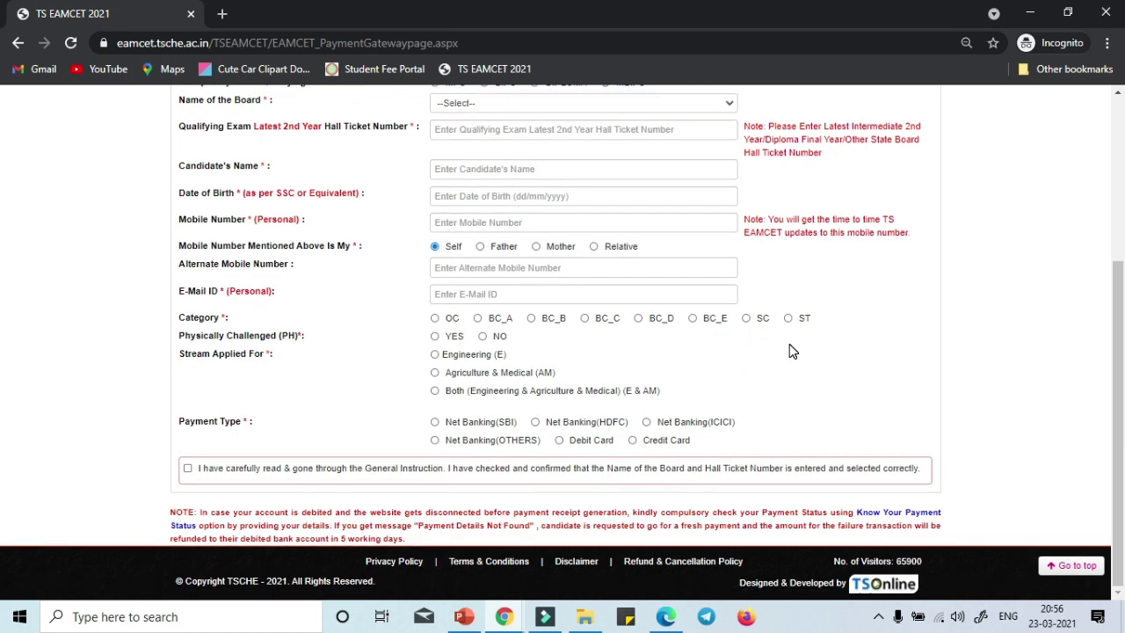
{"action": "scroll", "coordinate": [790, 350], "scroll_direction": "up", "scroll_amount": 3}
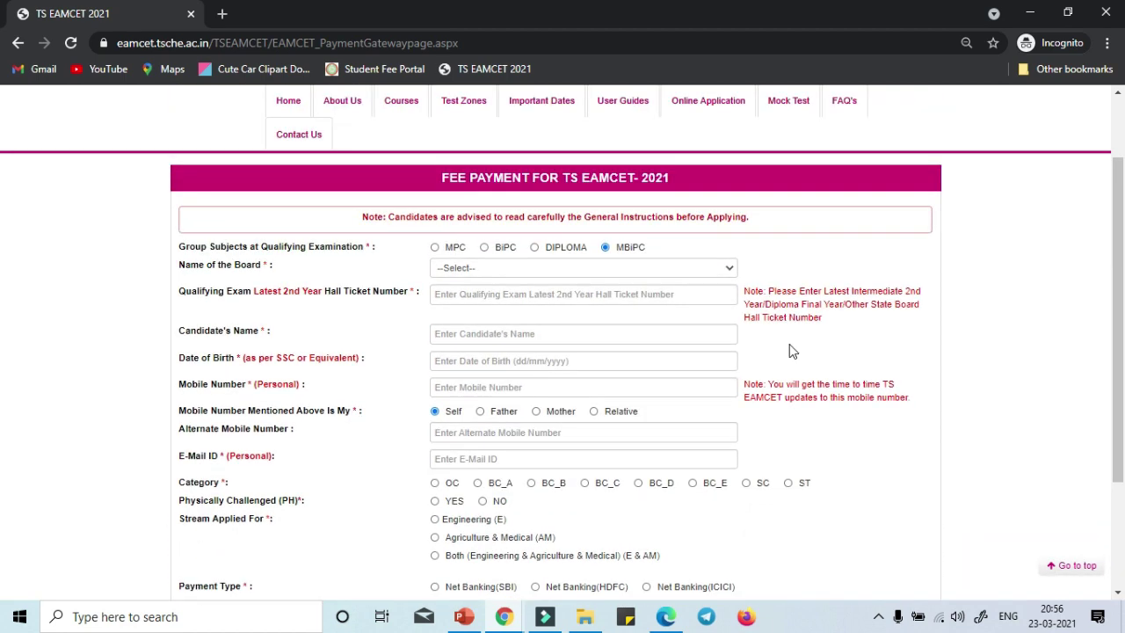
{"action": "left_click", "coordinate": [434, 247]}
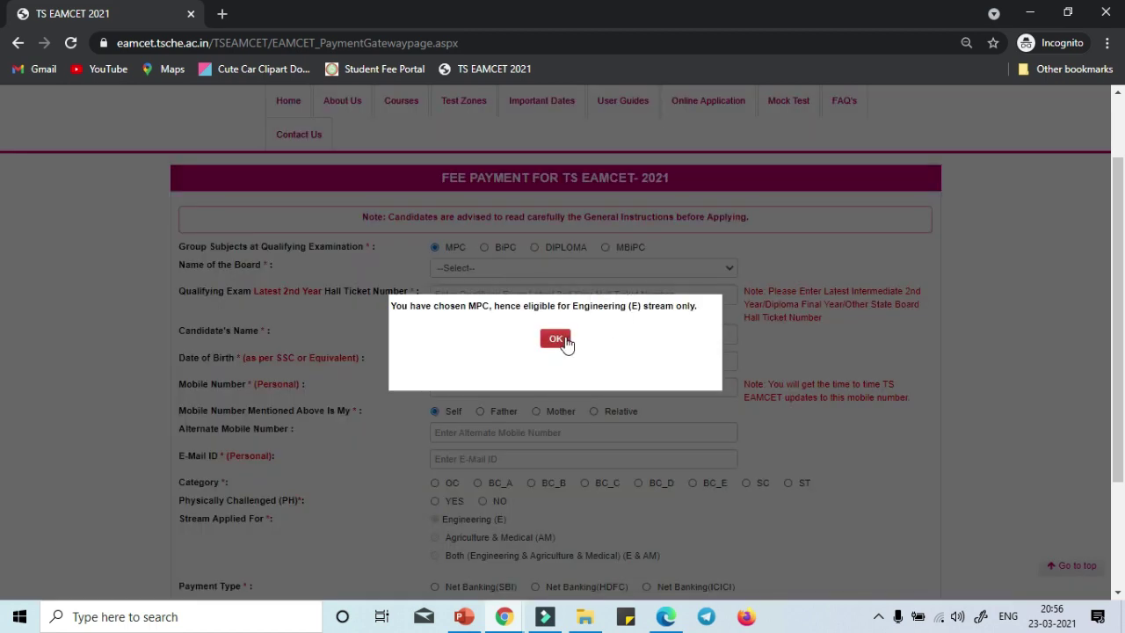
{"action": "left_click", "coordinate": [557, 339]}
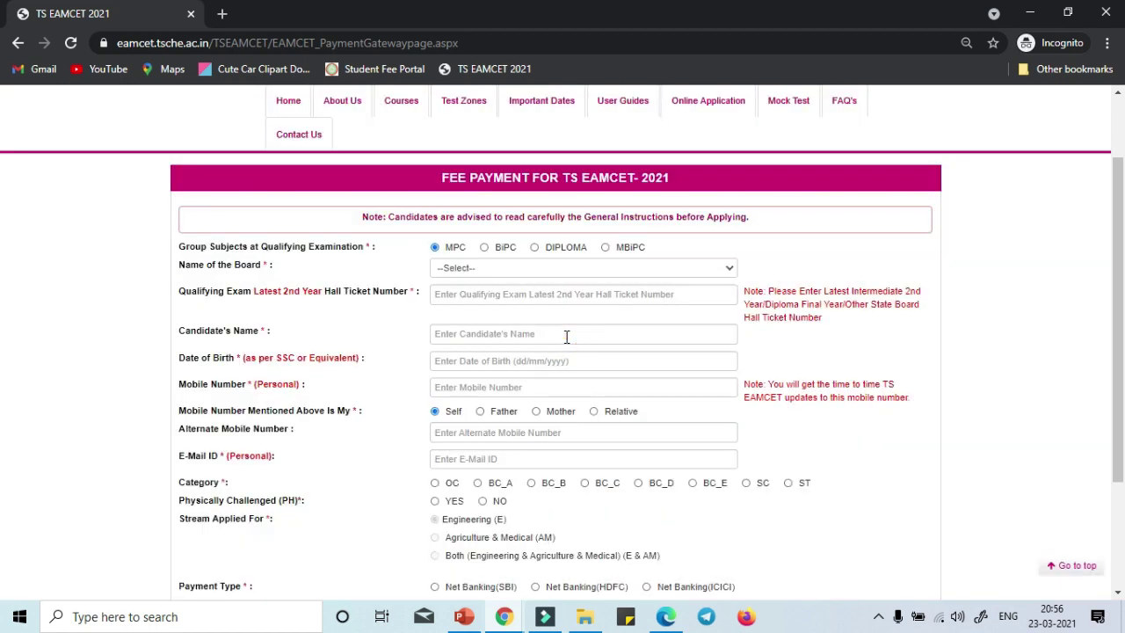
Choose TSBIE INTERMEDIATE (REGULAR) as the board and fill in hall ticket number and candidate's name.
{"action": "left_click", "coordinate": [525, 269]}
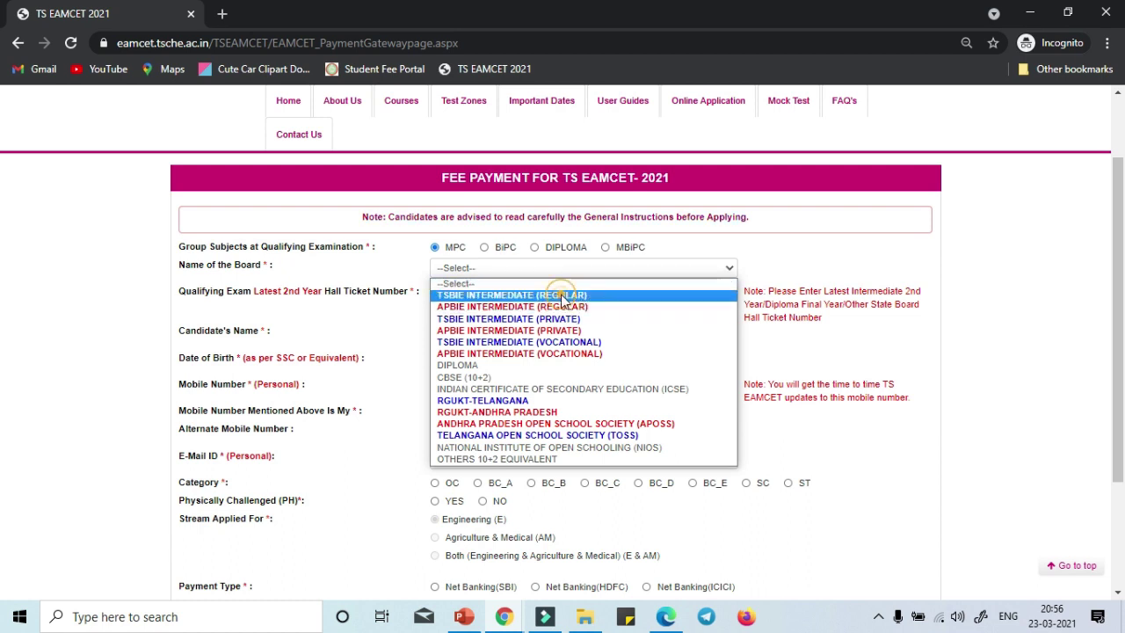
{"action": "left_click", "coordinate": [564, 297]}
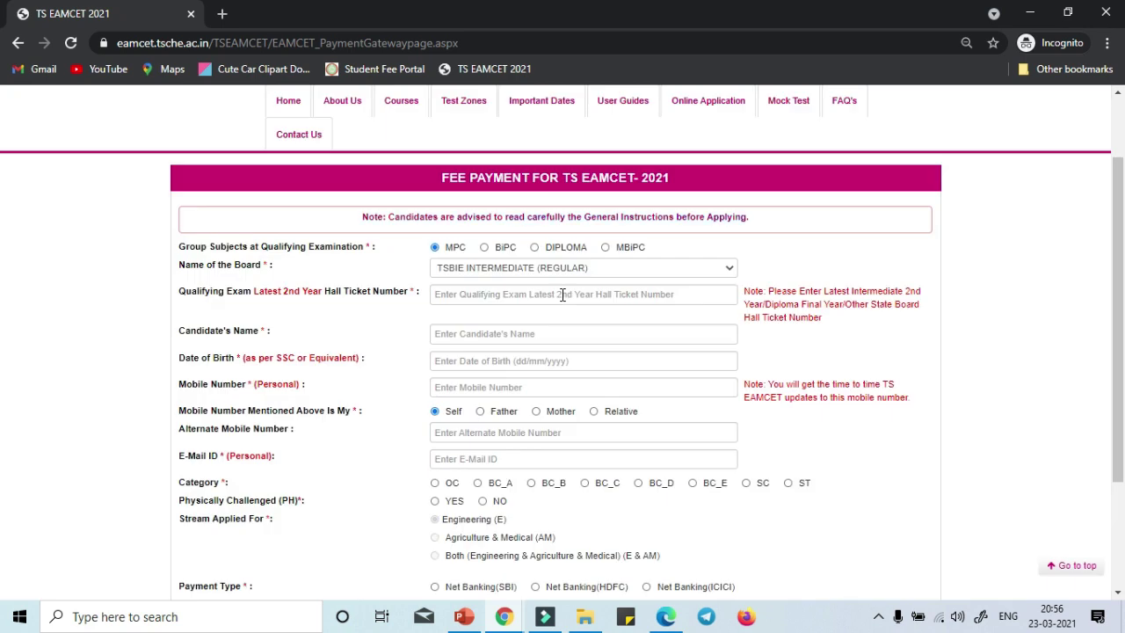
{"action": "left_click", "coordinate": [563, 295]}
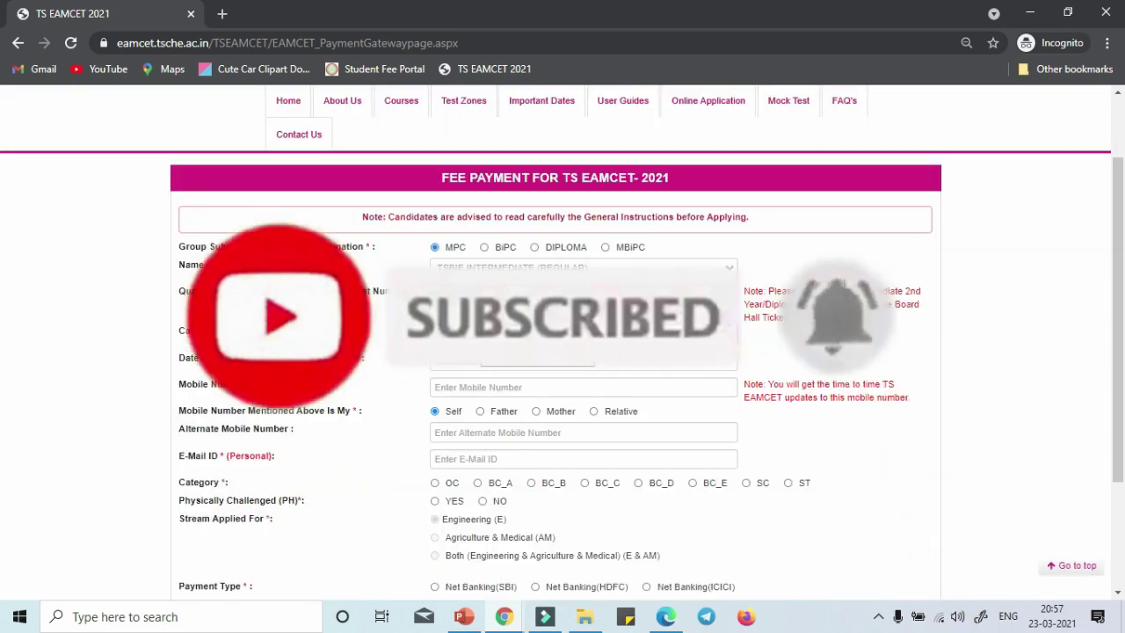
{"action": "left_click", "coordinate": [474, 334]}
{"action": "type", "text": "RAJKUMAR"}
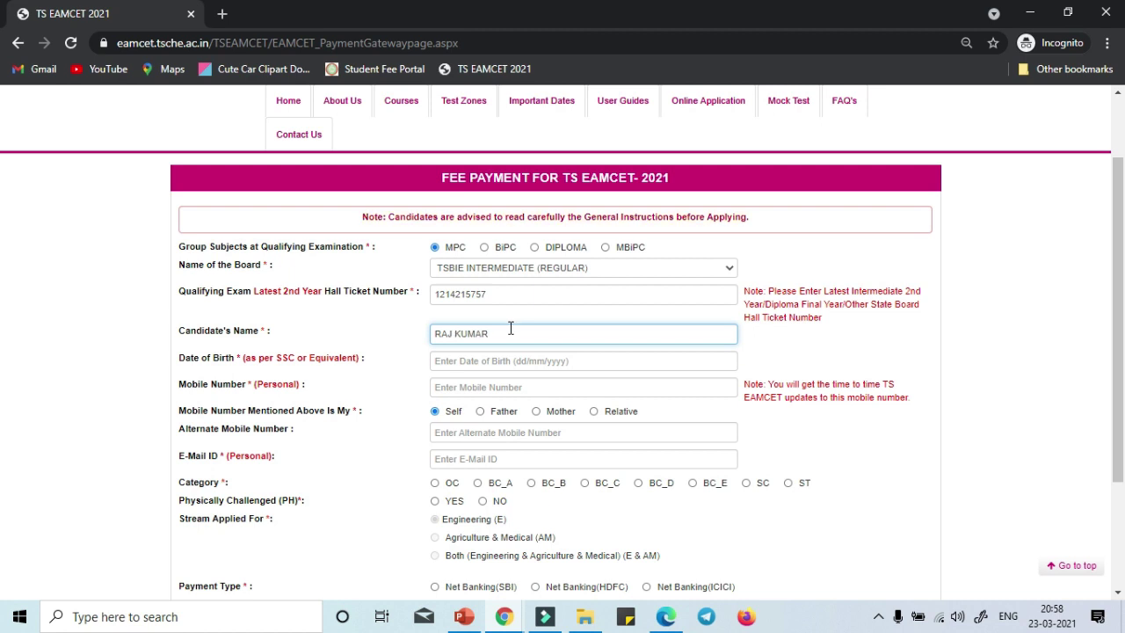
{"action": "left_click", "coordinate": [348, 344]}
Pick 18 February 2000 as the date of birth in the calendar picker.
{"action": "scroll", "coordinate": [349, 343], "scroll_direction": "down", "scroll_amount": 1}
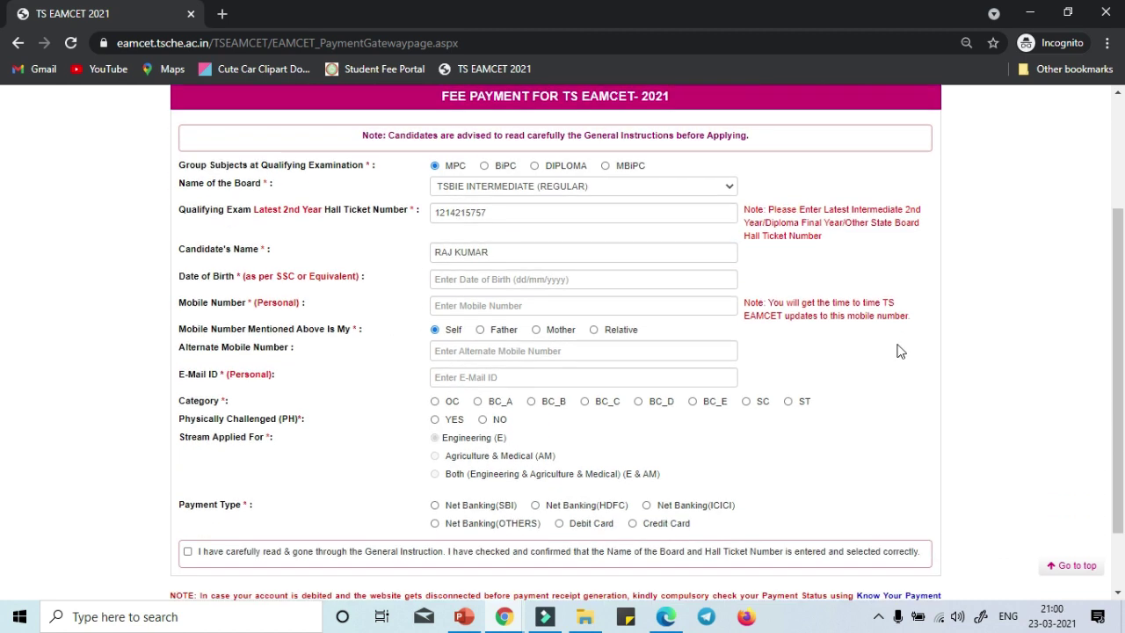
{"action": "left_click", "coordinate": [482, 281]}
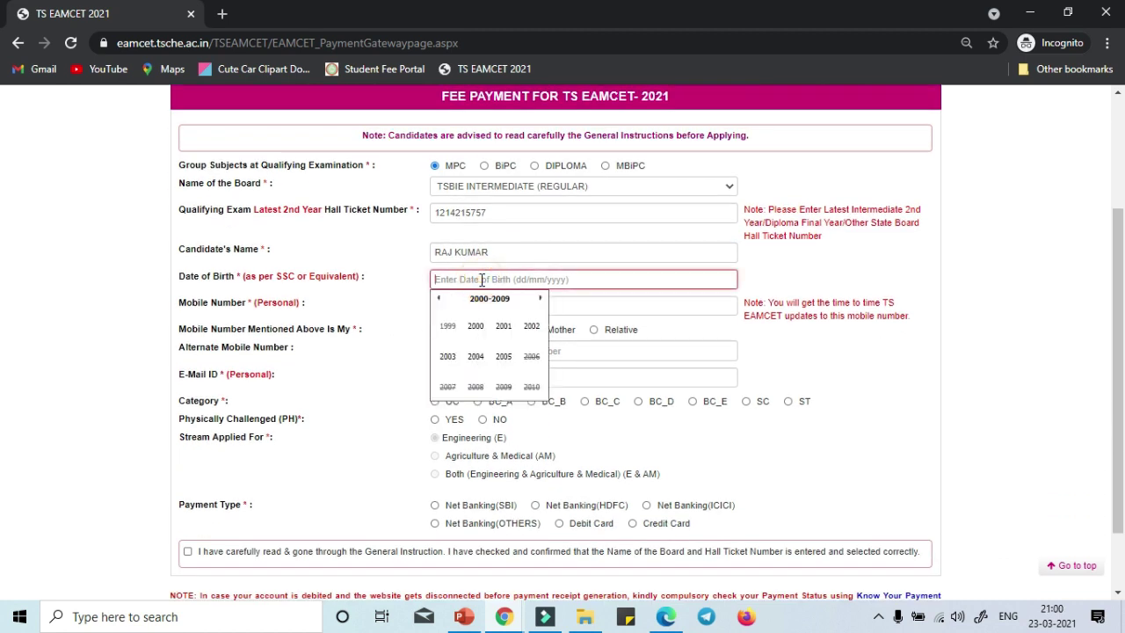
{"action": "left_click", "coordinate": [439, 299]}
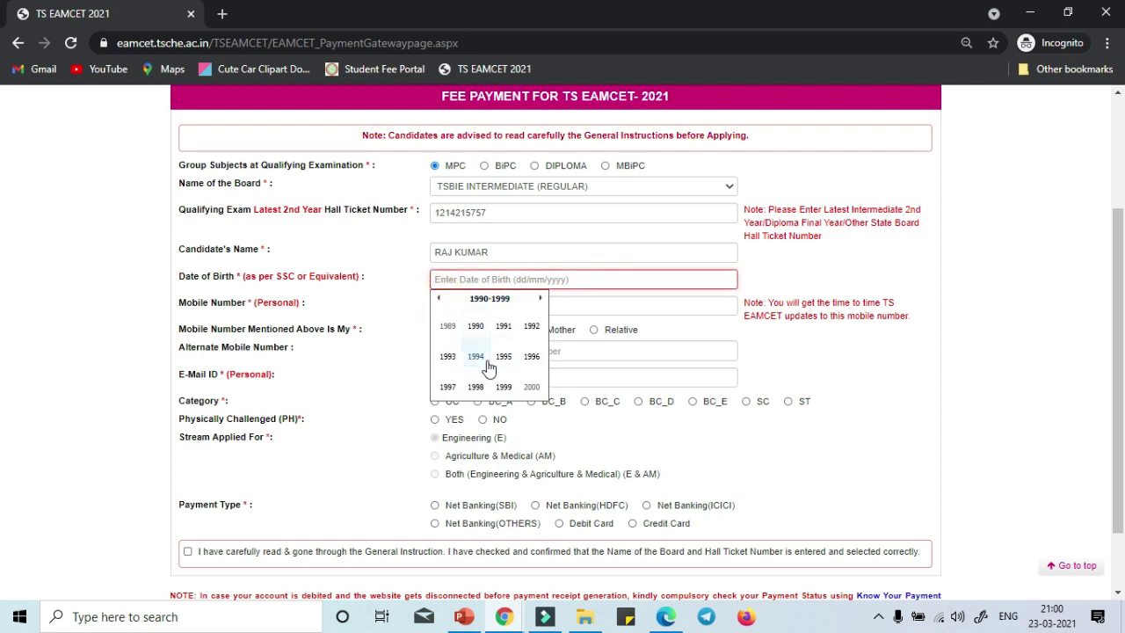
{"action": "left_click", "coordinate": [533, 387]}
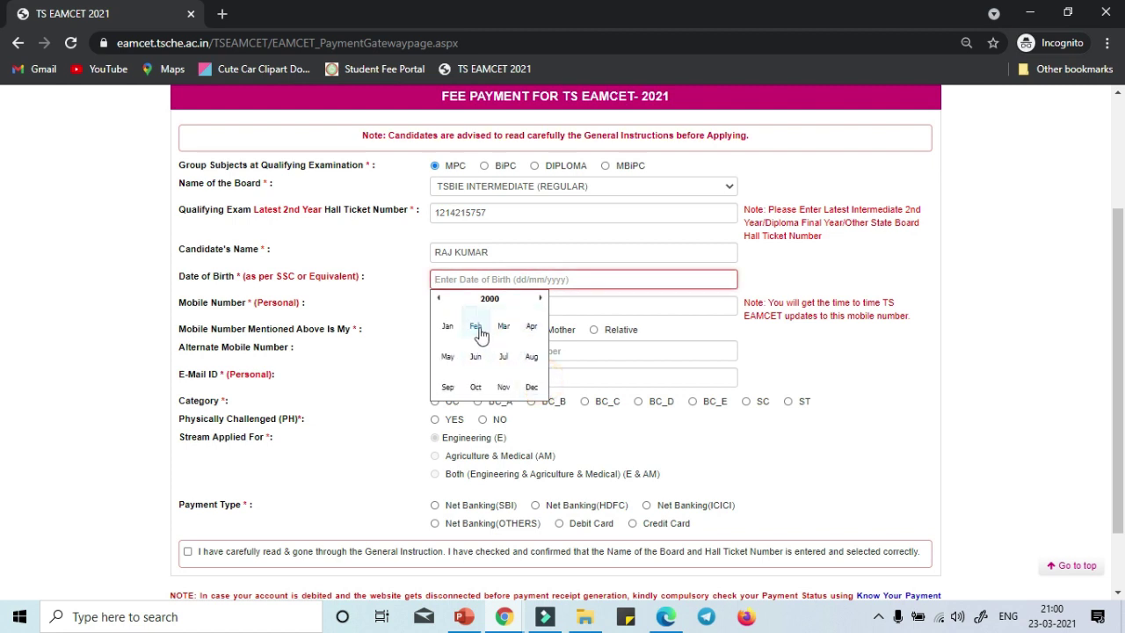
{"action": "left_click", "coordinate": [476, 326]}
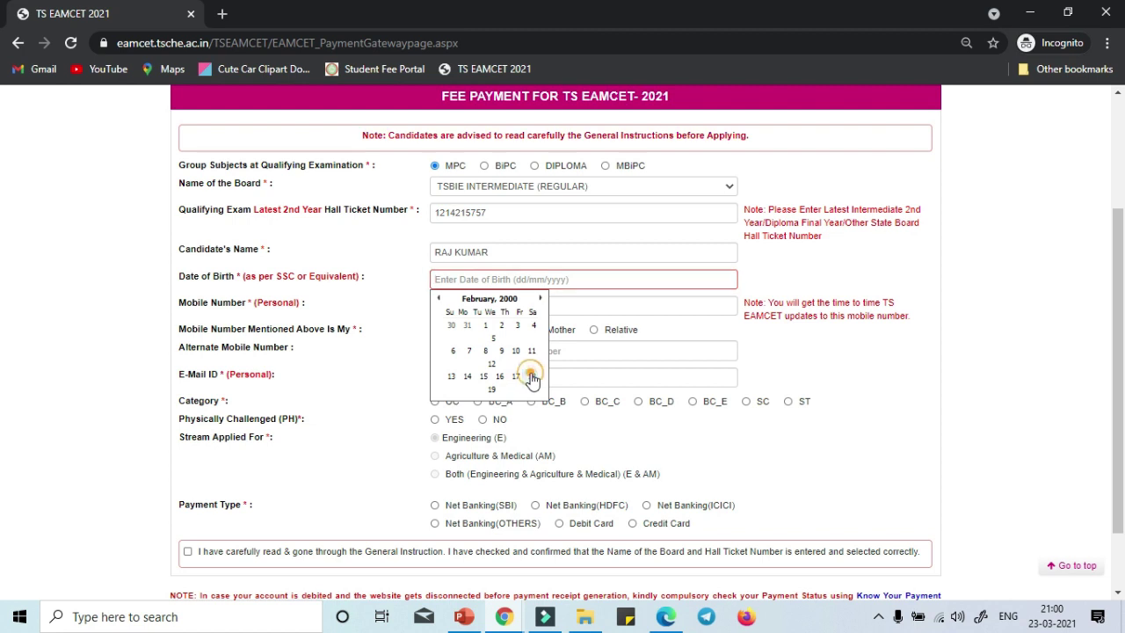
{"action": "left_click", "coordinate": [532, 377]}
{"action": "left_click", "coordinate": [838, 339]}
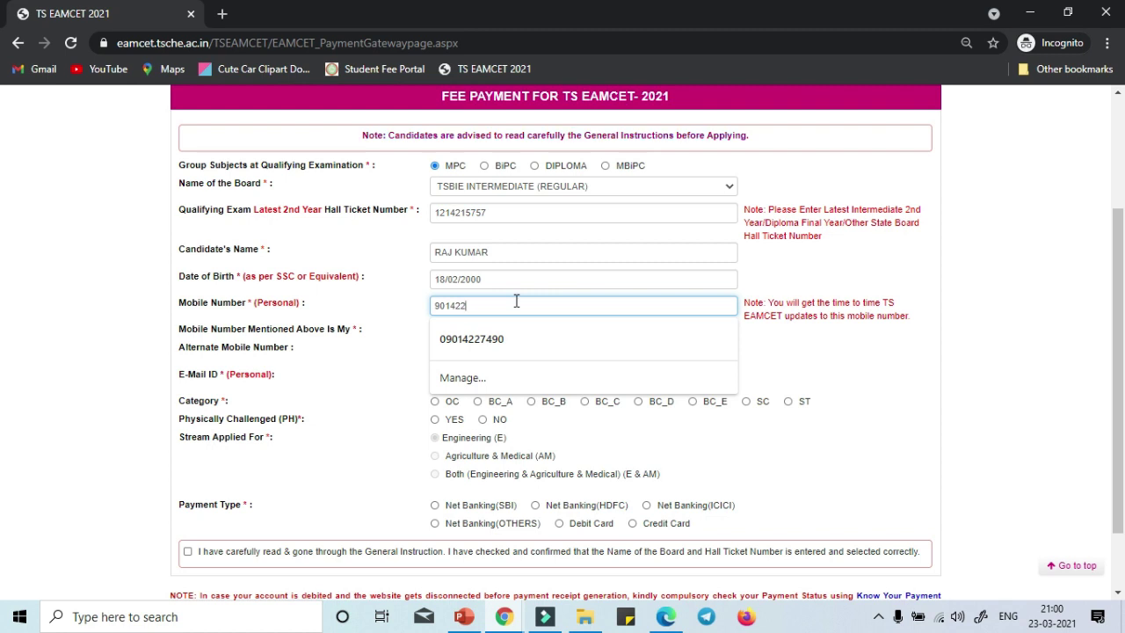
Complete the mobile number marked as Self, the alternate mobile number and the e-mail address.
{"action": "type", "text": "9490"}
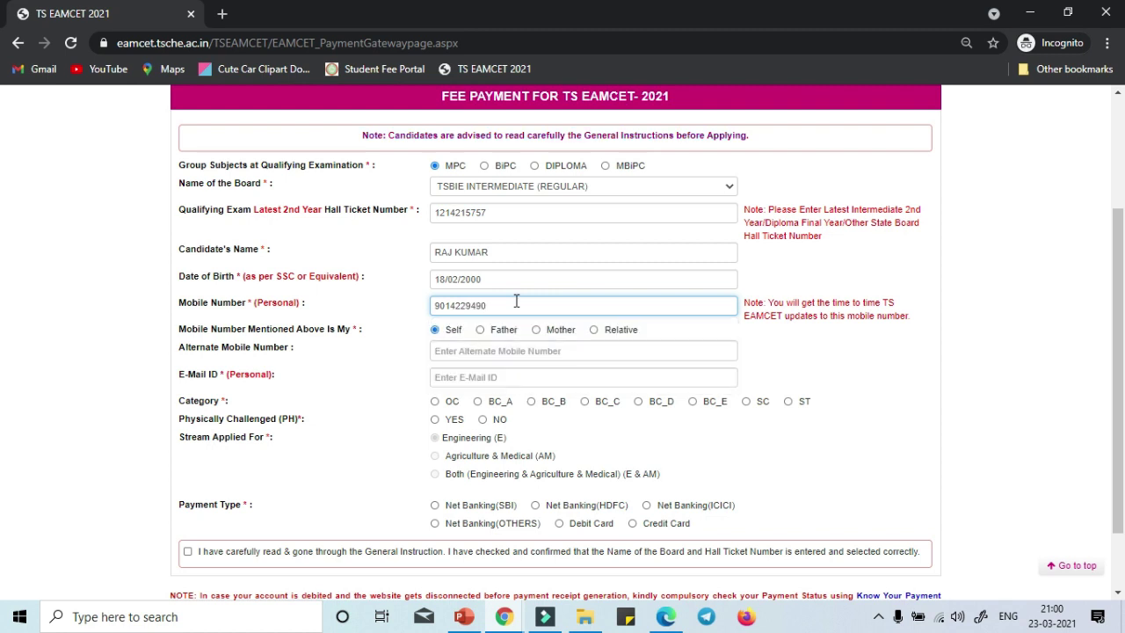
{"action": "left_click", "coordinate": [480, 329]}
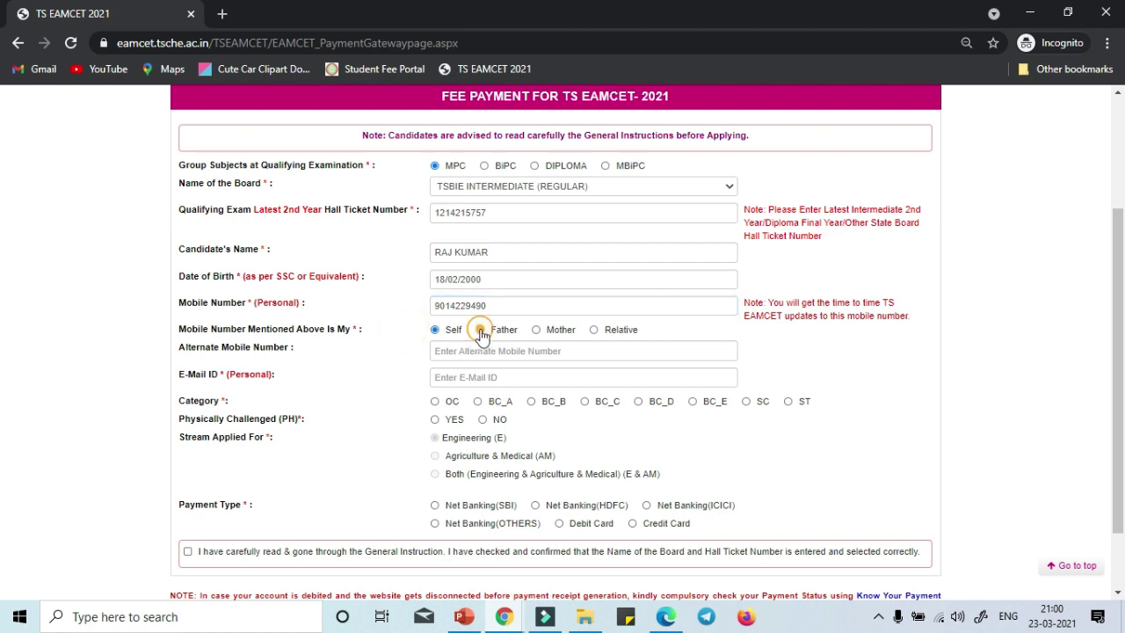
{"action": "left_click", "coordinate": [434, 330]}
{"action": "left_click", "coordinate": [440, 350]}
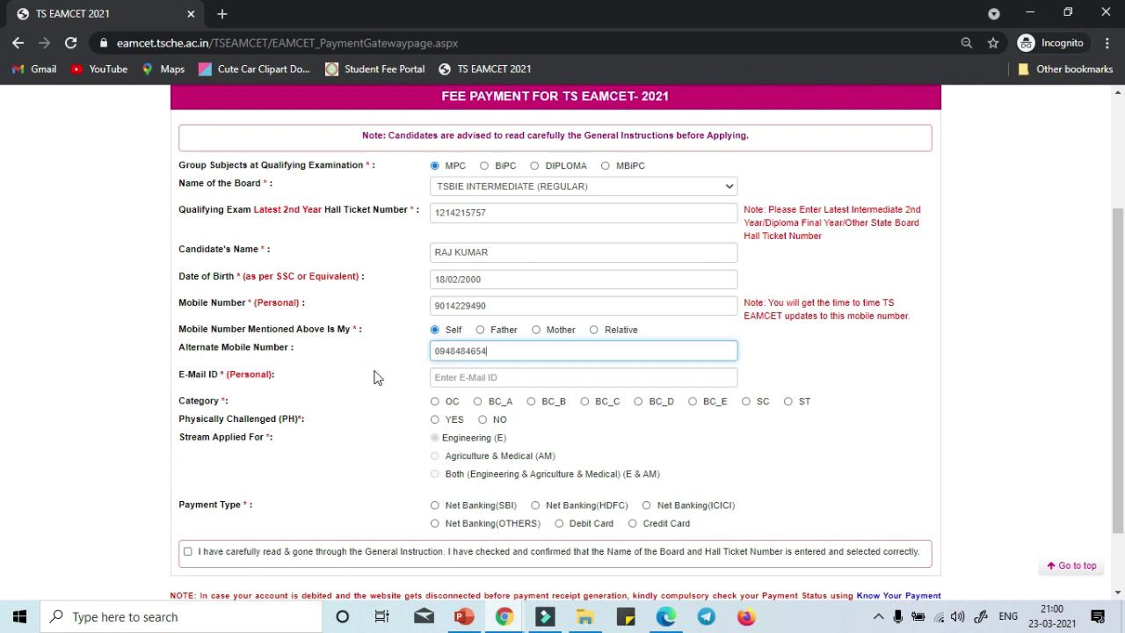
{"action": "key", "text": "Tab"}
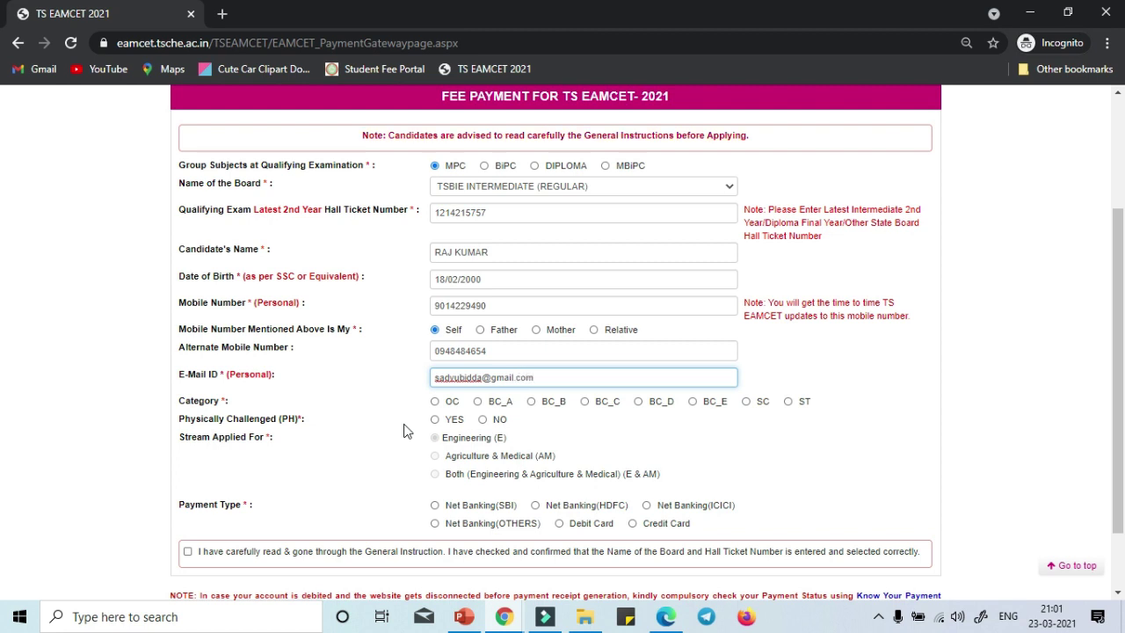
{"action": "left_click", "coordinate": [866, 336]}
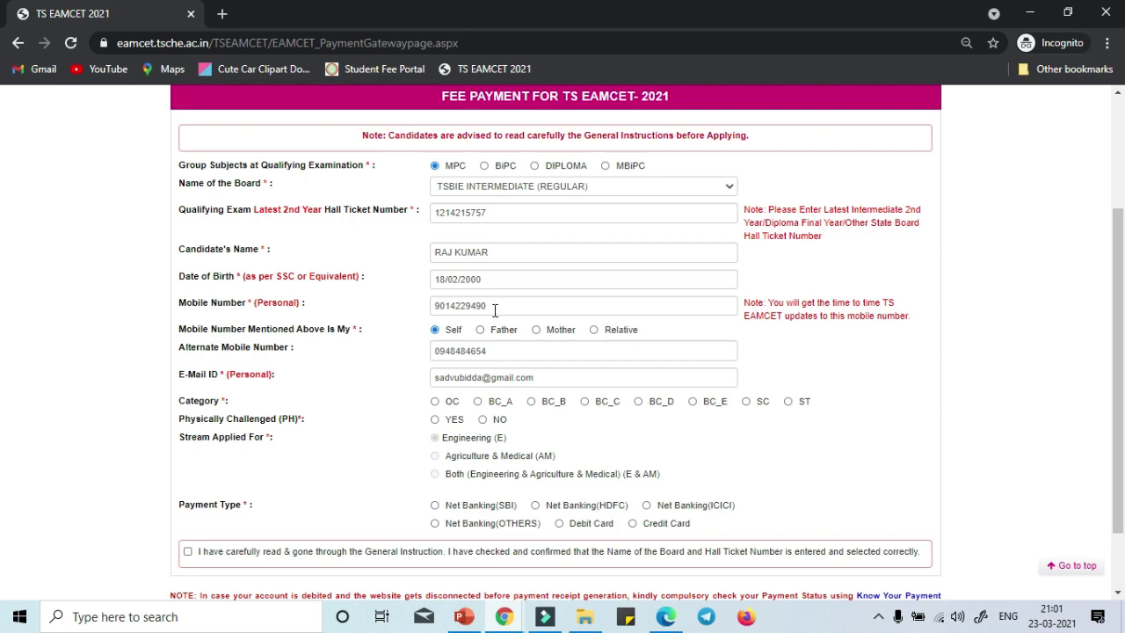
Set the candidate's category to BC_E.
{"action": "scroll", "coordinate": [898, 443], "scroll_direction": "down", "scroll_amount": 1}
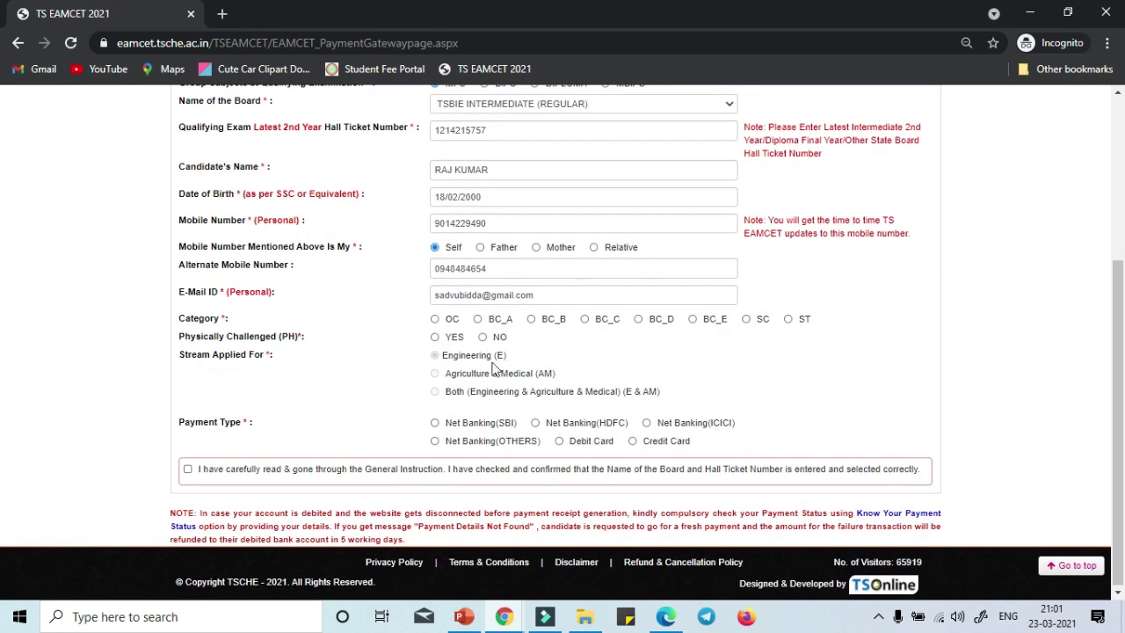
{"action": "scroll", "coordinate": [601, 390], "scroll_direction": "up", "scroll_amount": 2}
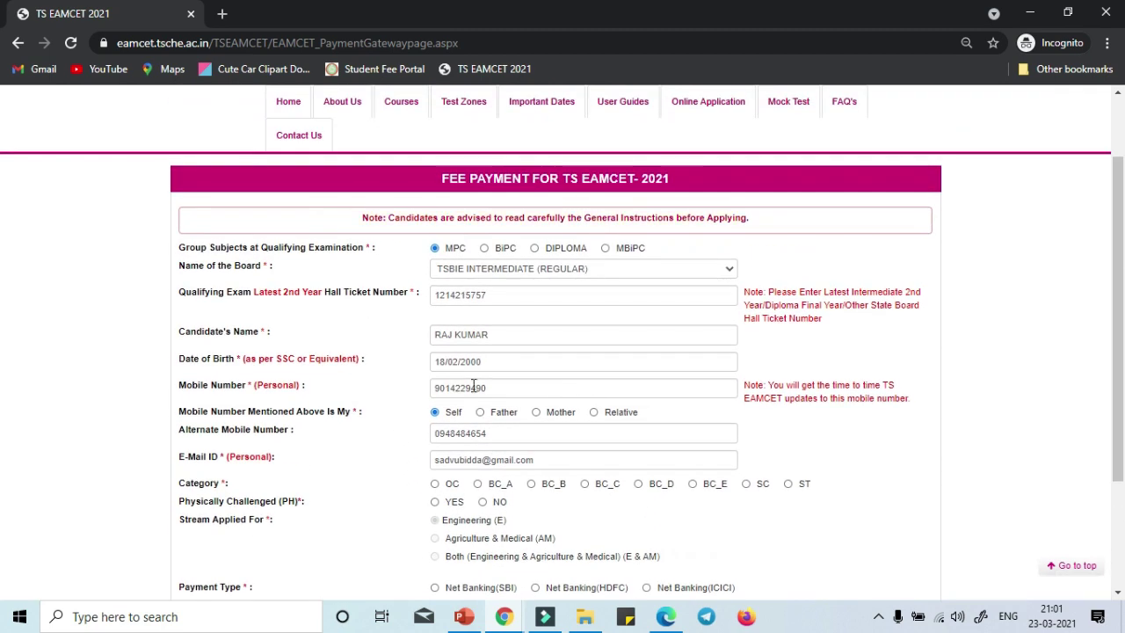
{"action": "scroll", "coordinate": [453, 459], "scroll_direction": "down", "scroll_amount": 2}
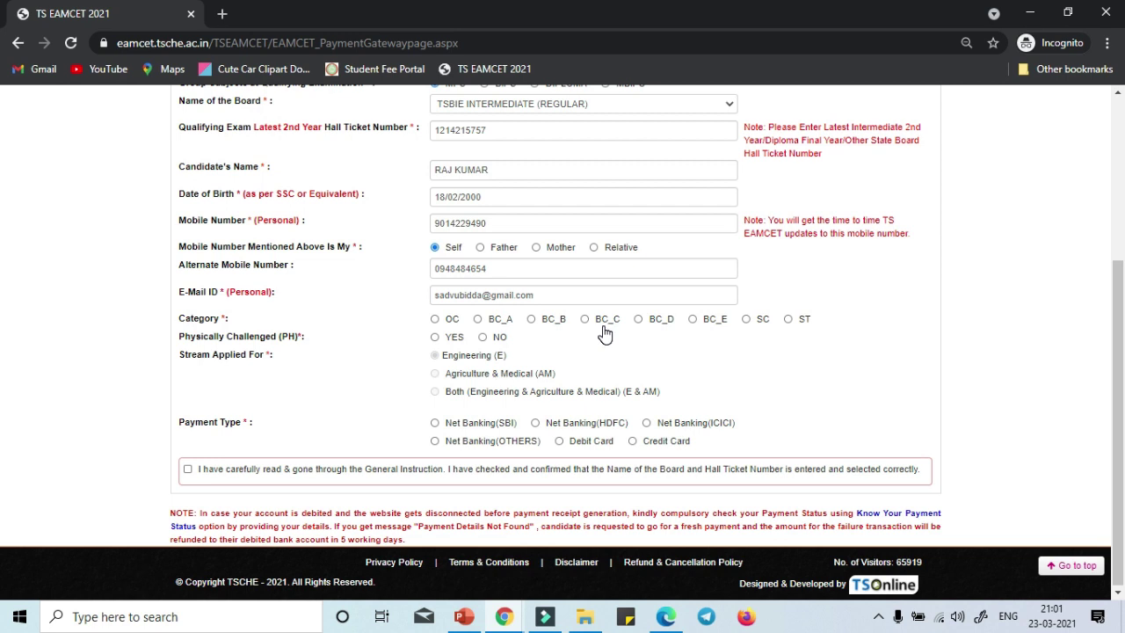
{"action": "left_click", "coordinate": [692, 322]}
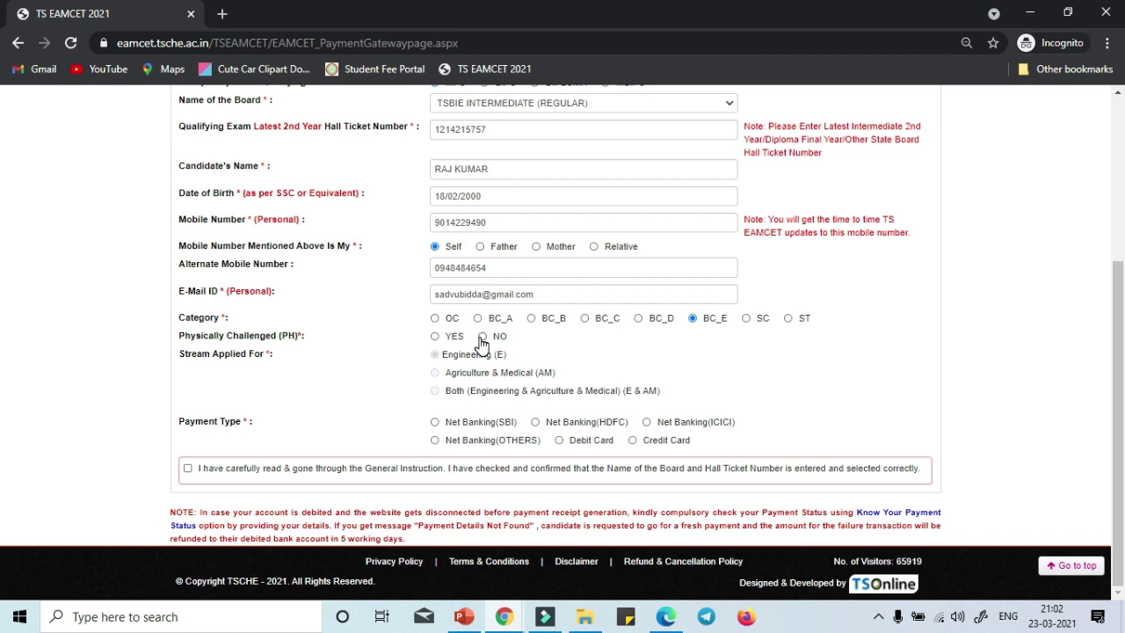
Answer NO to physically challenged and point out the three stream options.
{"action": "left_click", "coordinate": [482, 337]}
{"action": "left_click", "coordinate": [437, 338]}
{"action": "left_click", "coordinate": [483, 338]}
{"action": "left_click", "coordinate": [483, 338]}
{"action": "left_click_drag", "start_coordinate": [449, 359], "coordinate": [451, 387]}
{"action": "left_click", "coordinate": [391, 376]}
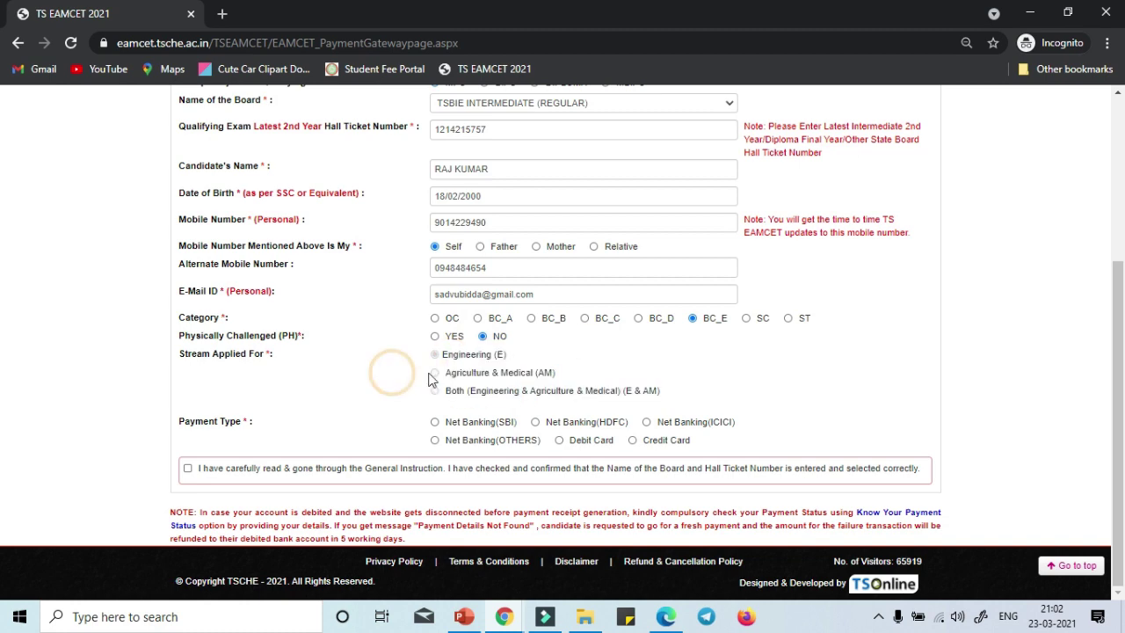
{"action": "scroll", "coordinate": [493, 369], "scroll_direction": "up", "scroll_amount": 3}
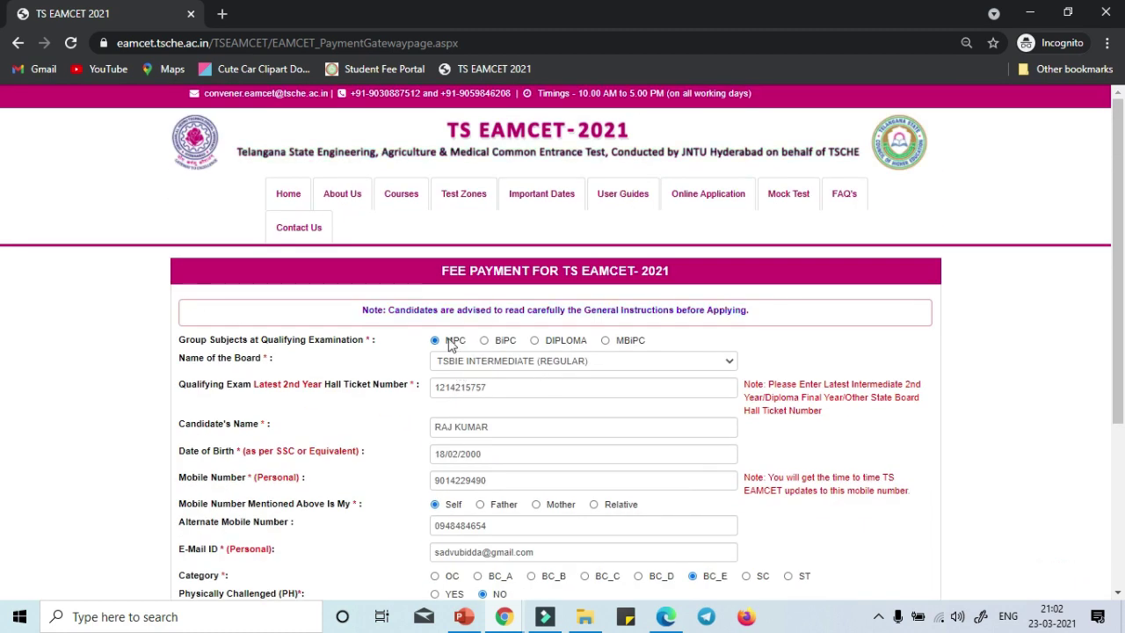
{"action": "scroll", "coordinate": [598, 347], "scroll_direction": "down", "scroll_amount": 3}
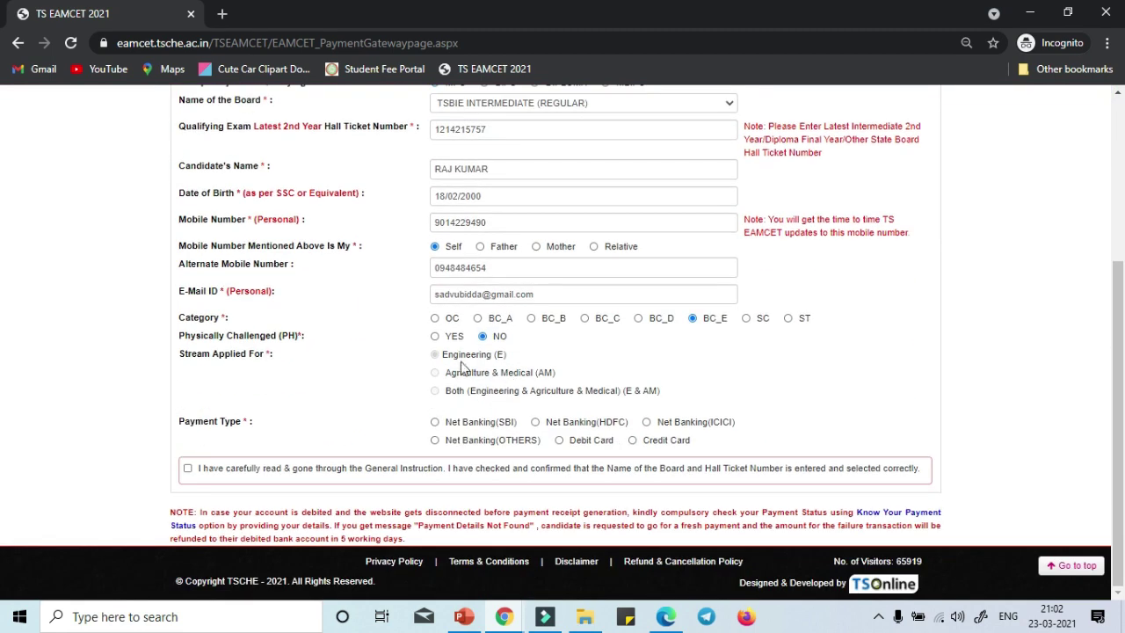
{"action": "left_click", "coordinate": [711, 354]}
Choose Debit Card as the payment type and point out the Rs. 800.00/- fee.
{"action": "left_click", "coordinate": [559, 441]}
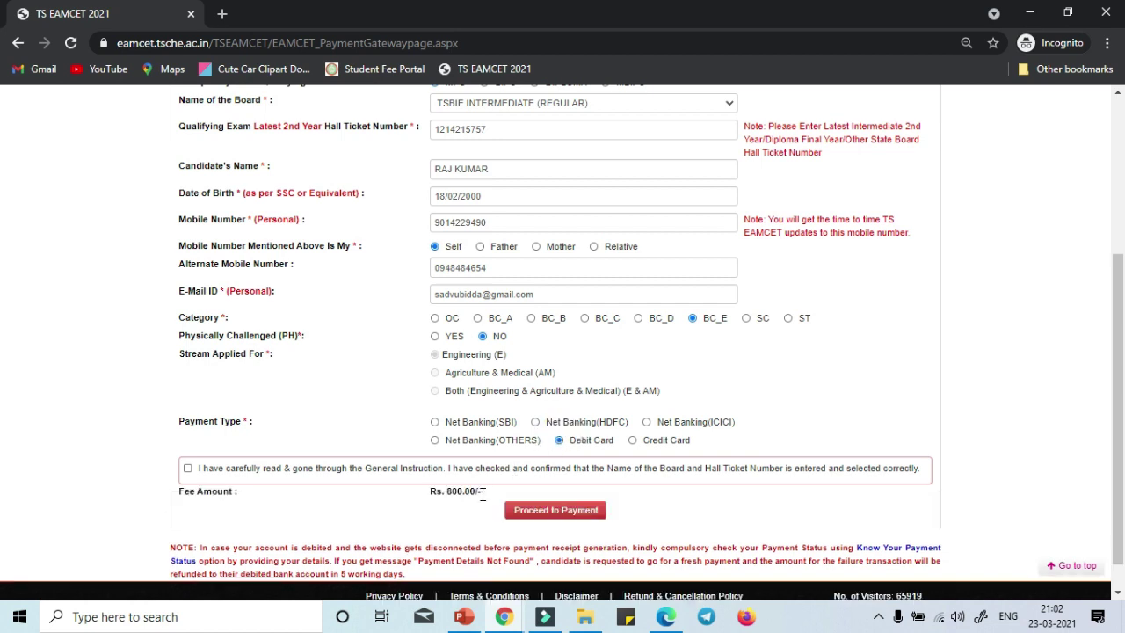
{"action": "left_click_drag", "start_coordinate": [484, 495], "coordinate": [419, 501]}
{"action": "left_click", "coordinate": [419, 501]}
{"action": "scroll", "coordinate": [633, 422], "scroll_direction": "up", "scroll_amount": 3}
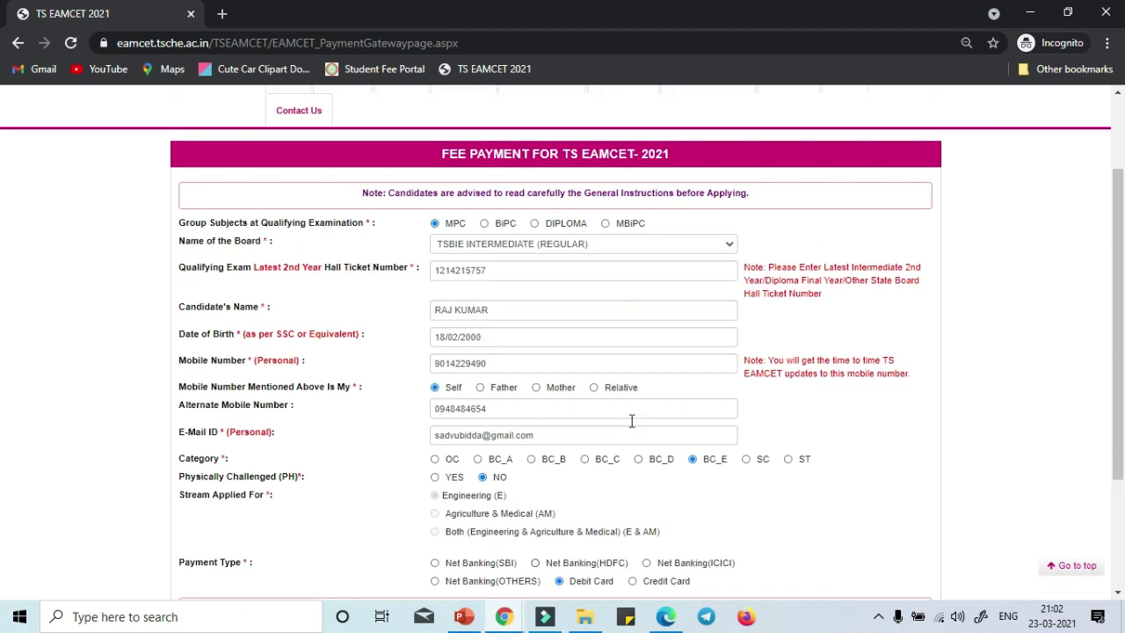
{"action": "scroll", "coordinate": [744, 410], "scroll_direction": "down", "scroll_amount": 4}
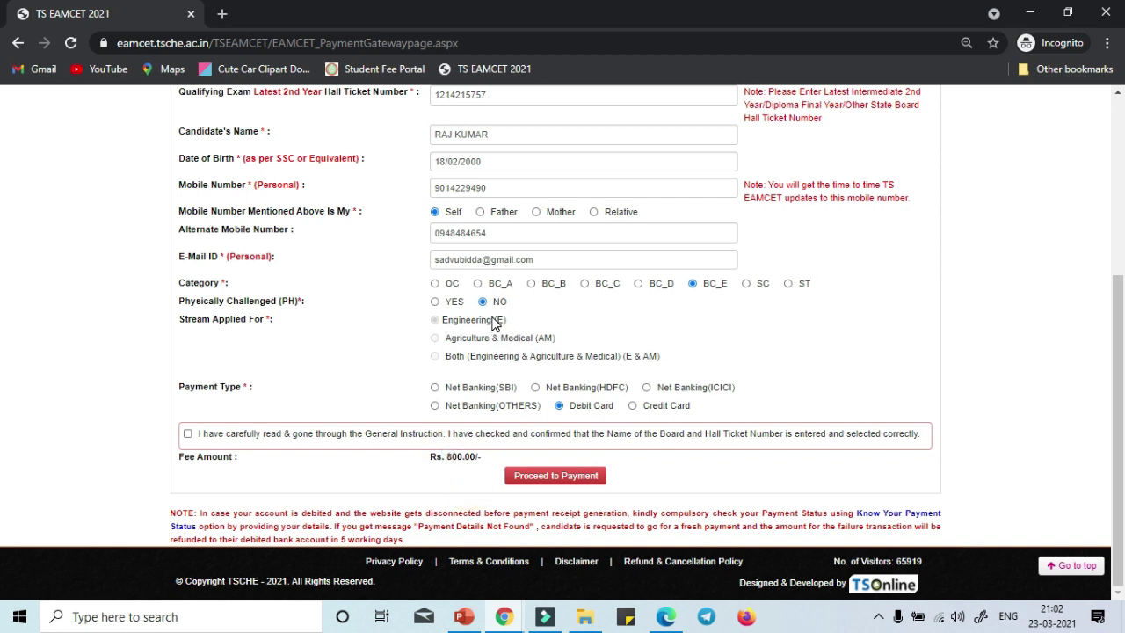
{"action": "left_click_drag", "start_coordinate": [437, 457], "coordinate": [481, 457]}
Accept the general instructions declaration and proceed to payment.
{"action": "left_click", "coordinate": [187, 434]}
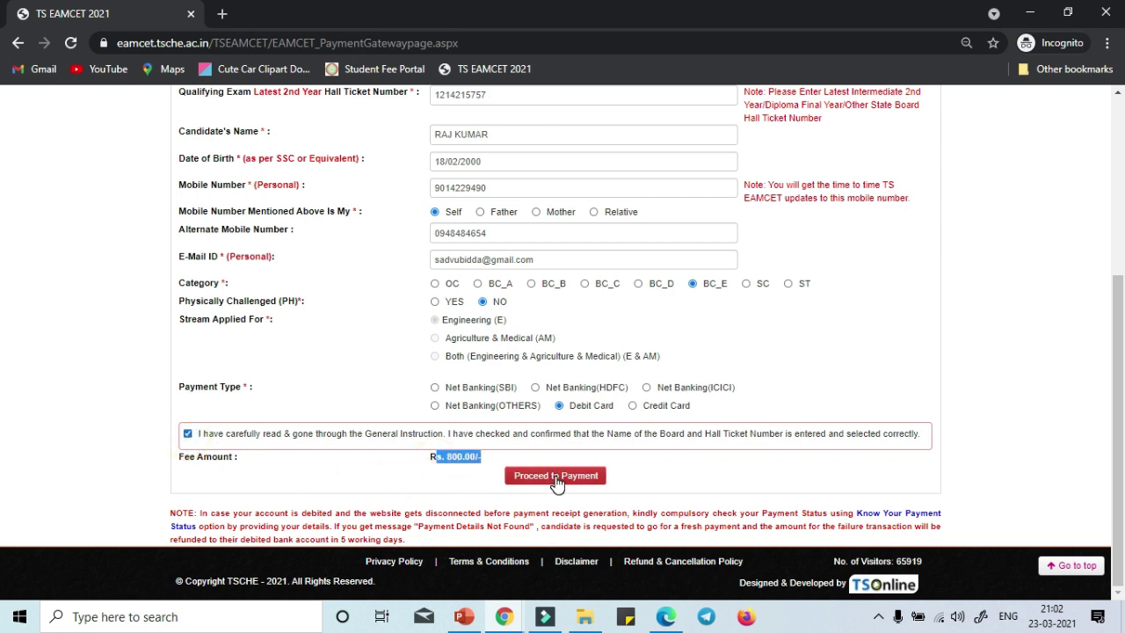
{"action": "scroll", "coordinate": [556, 479], "scroll_direction": "up", "scroll_amount": 3}
{"action": "scroll", "coordinate": [568, 474], "scroll_direction": "down", "scroll_amount": 3}
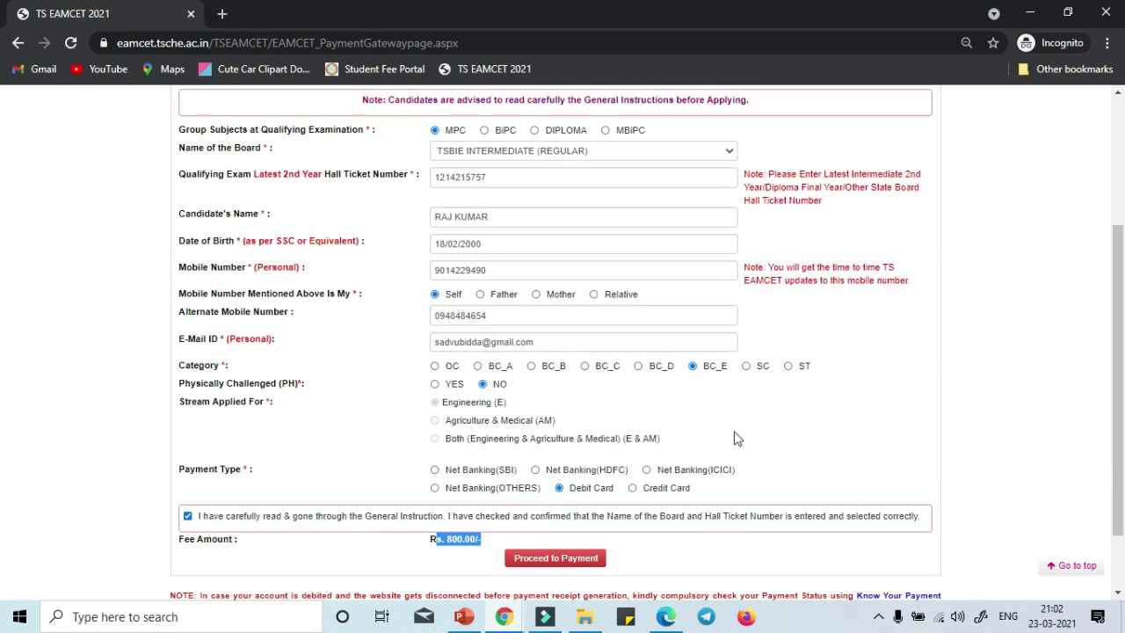
{"action": "left_click", "coordinate": [598, 482]}
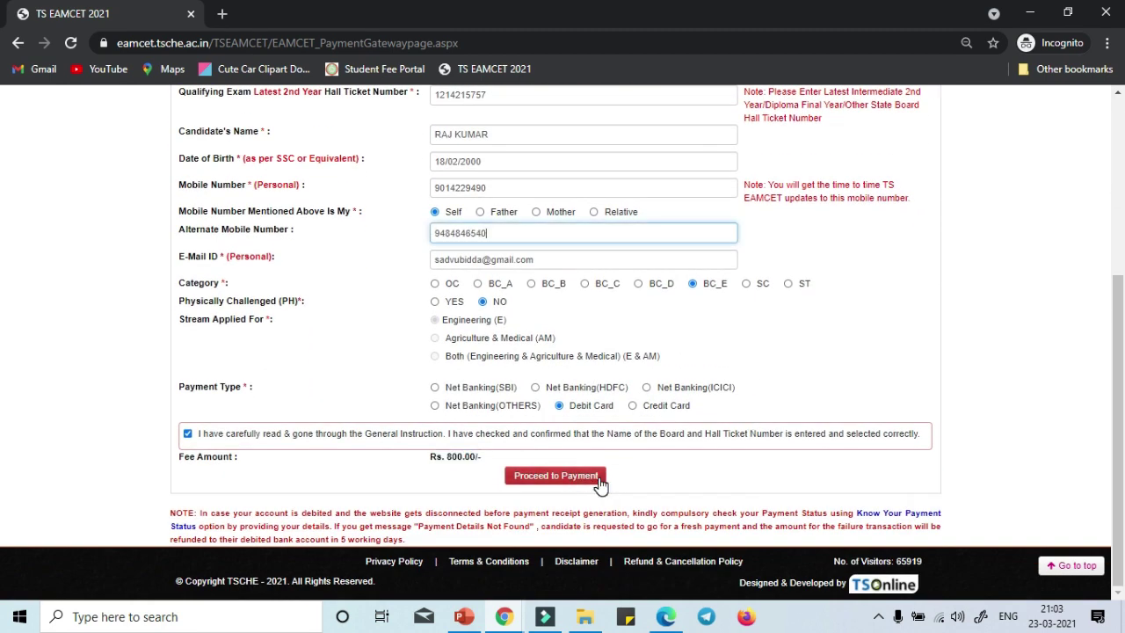
{"action": "left_click", "coordinate": [598, 480]}
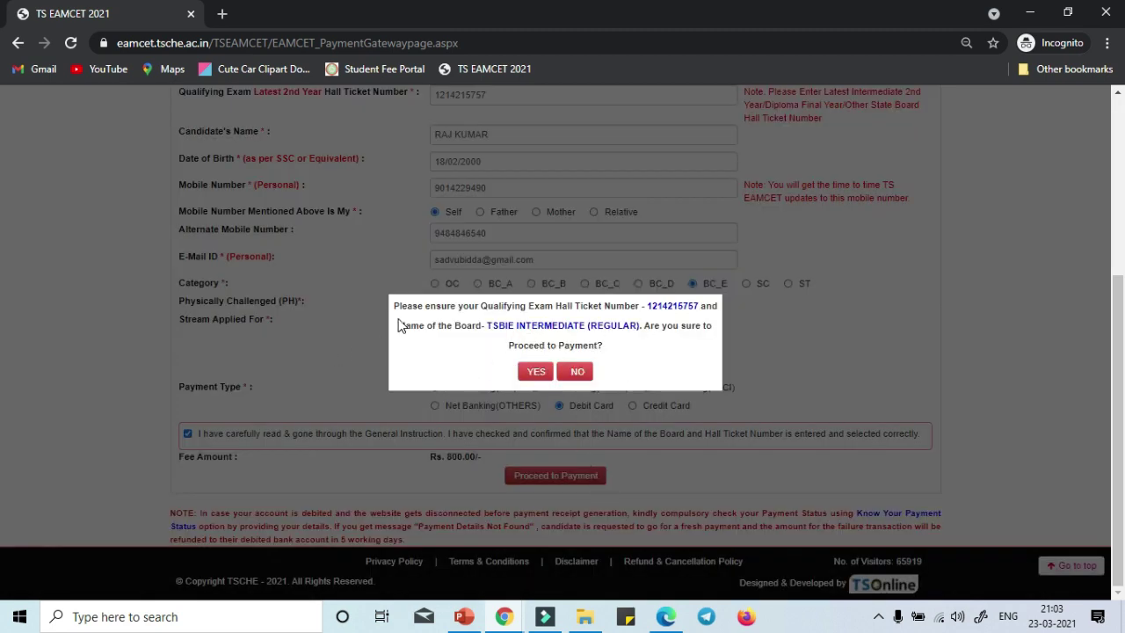
Check the hall ticket number and board name in the confirmation message, then answer YES.
{"action": "left_click_drag", "start_coordinate": [401, 308], "coordinate": [694, 302]}
{"action": "left_click", "coordinate": [662, 322]}
{"action": "left_click_drag", "start_coordinate": [533, 306], "coordinate": [662, 347]}
{"action": "left_click_drag", "start_coordinate": [643, 306], "coordinate": [702, 309]}
{"action": "left_click", "coordinate": [677, 343]}
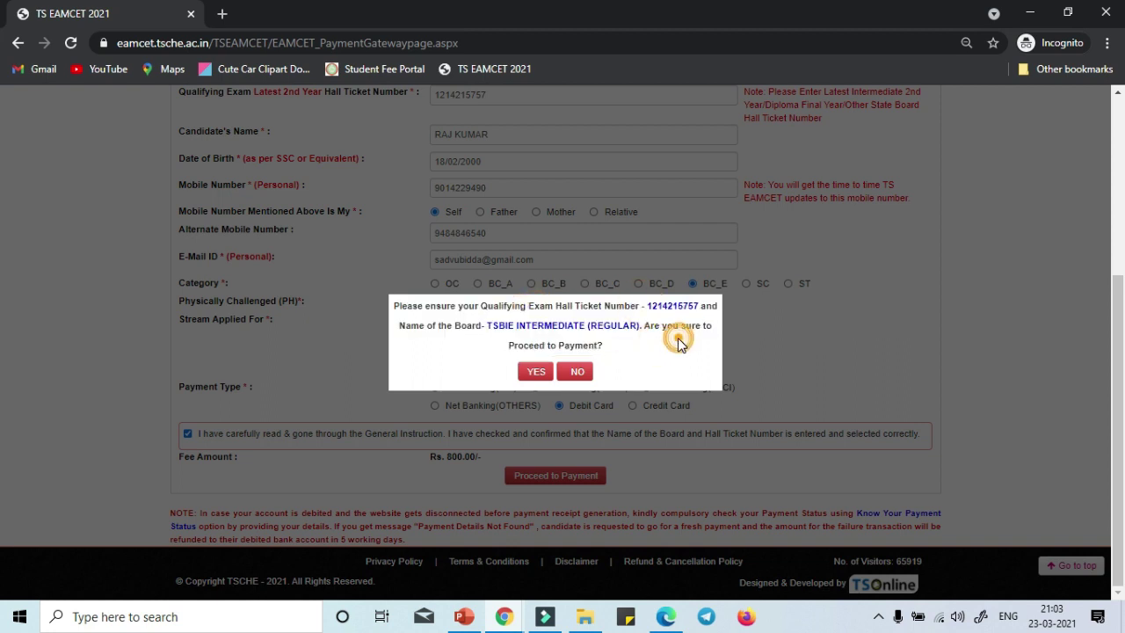
{"action": "left_click_drag", "start_coordinate": [491, 325], "coordinate": [630, 341]}
{"action": "left_click", "coordinate": [630, 341]}
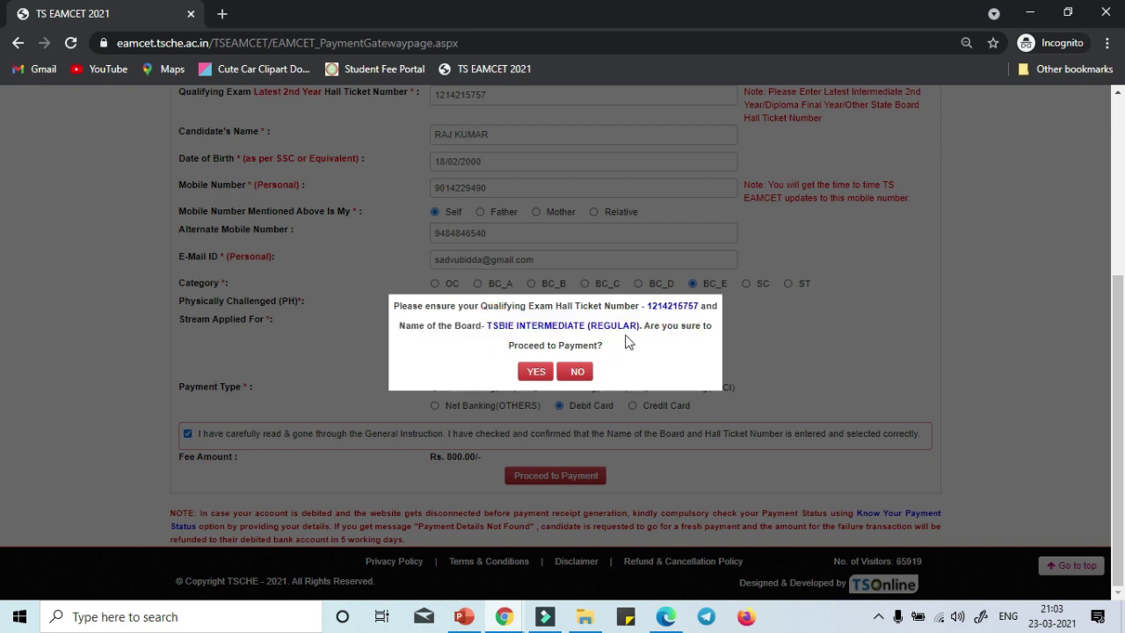
{"action": "left_click", "coordinate": [533, 372]}
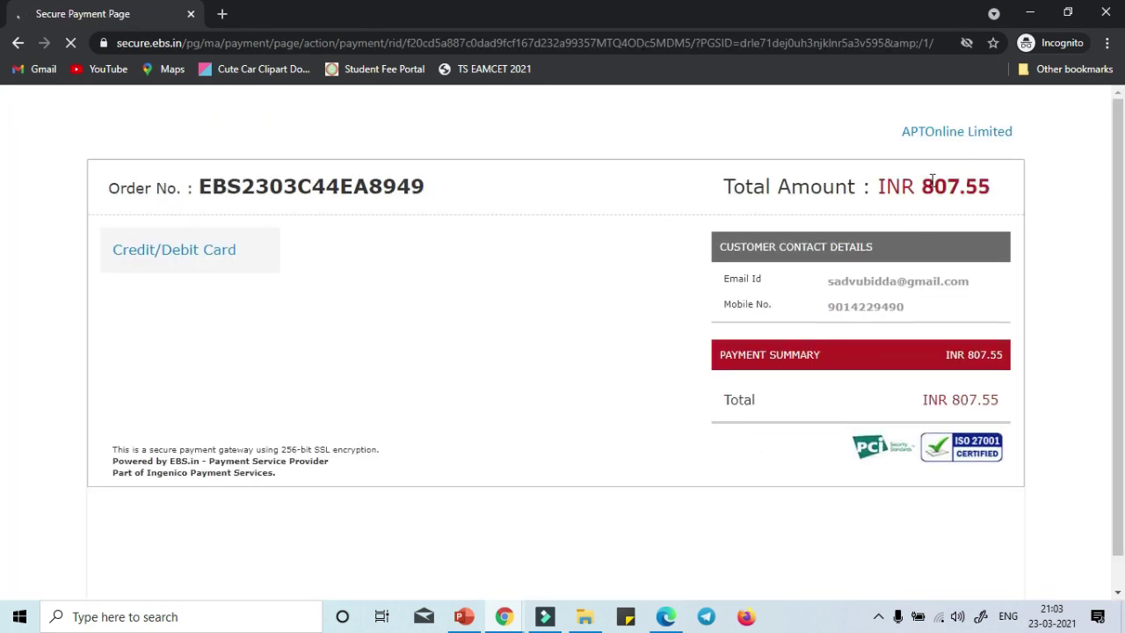
Pay the INR 807.55 total by new credit/debit card, entering card number, expiry, CVV and name.
{"action": "left_click_drag", "start_coordinate": [931, 179], "coordinate": [1004, 190]}
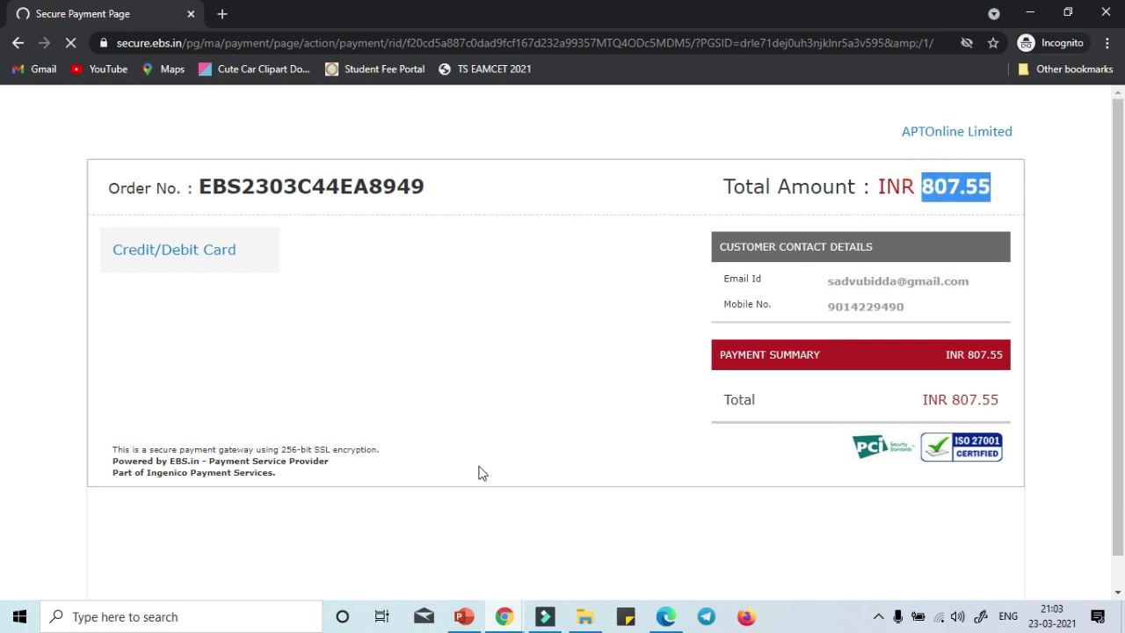
{"action": "left_click", "coordinate": [146, 261]}
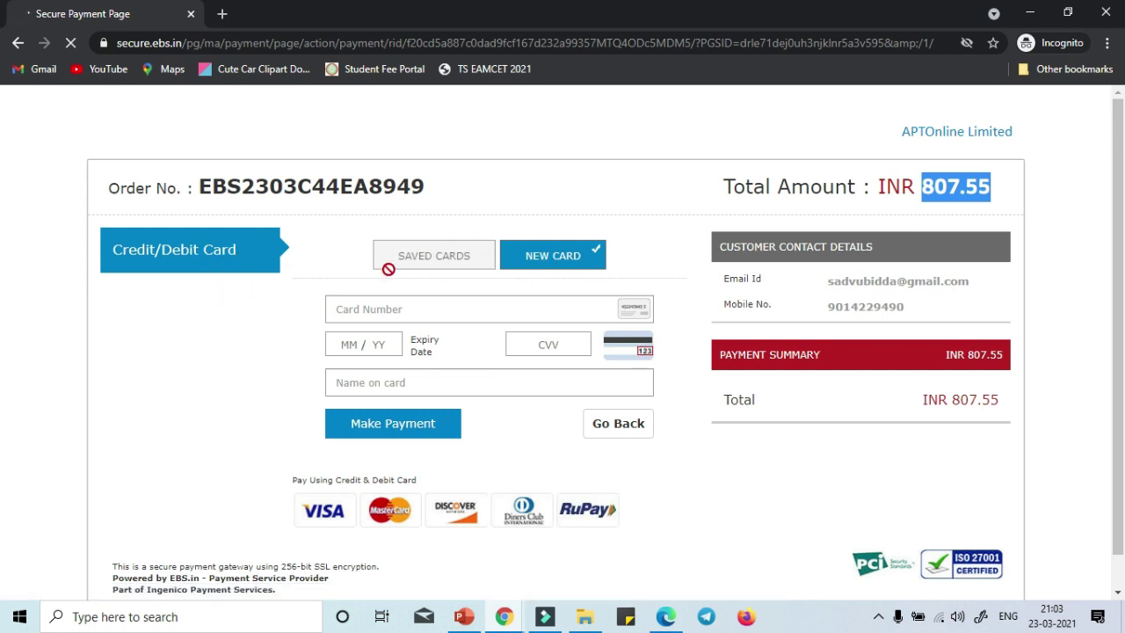
{"action": "scroll", "coordinate": [194, 398], "scroll_direction": "down", "scroll_amount": 1}
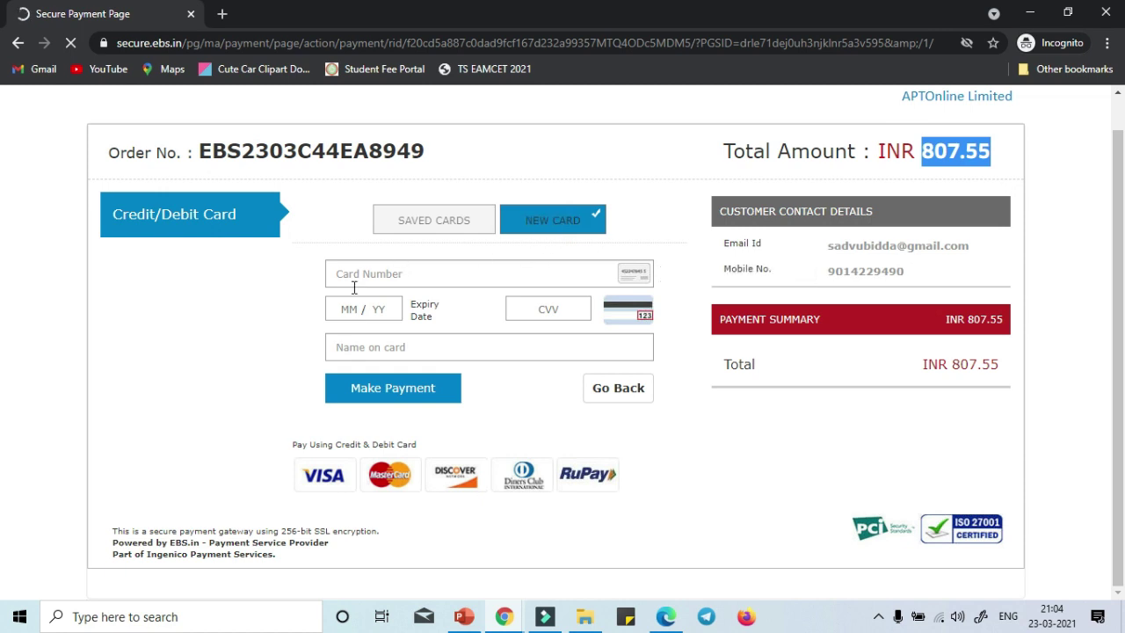
{"action": "left_click", "coordinate": [387, 275]}
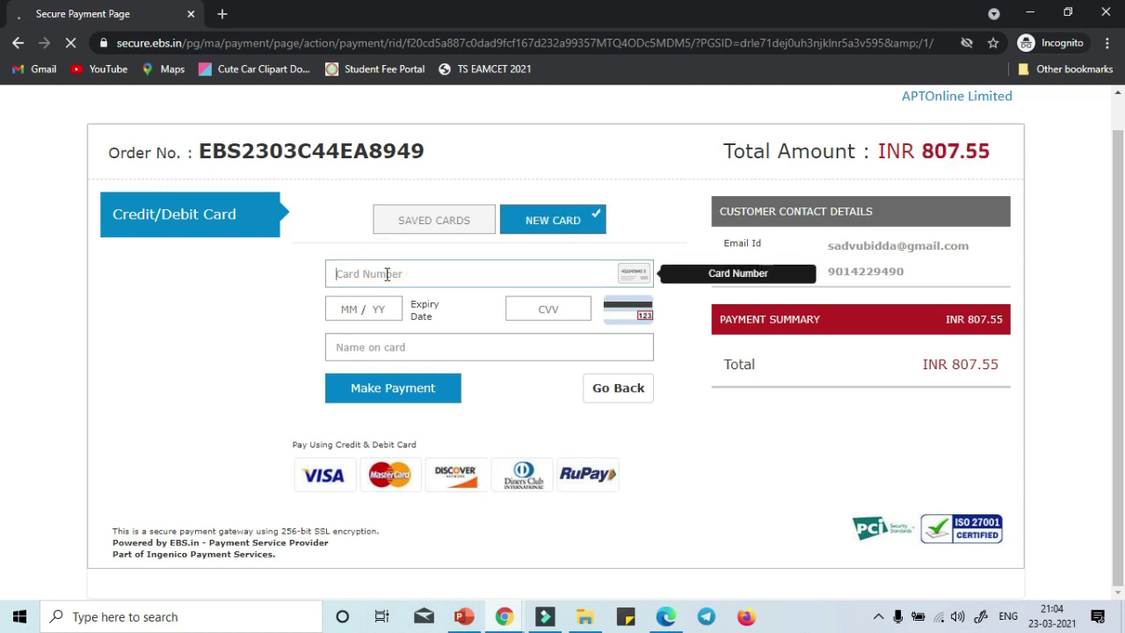
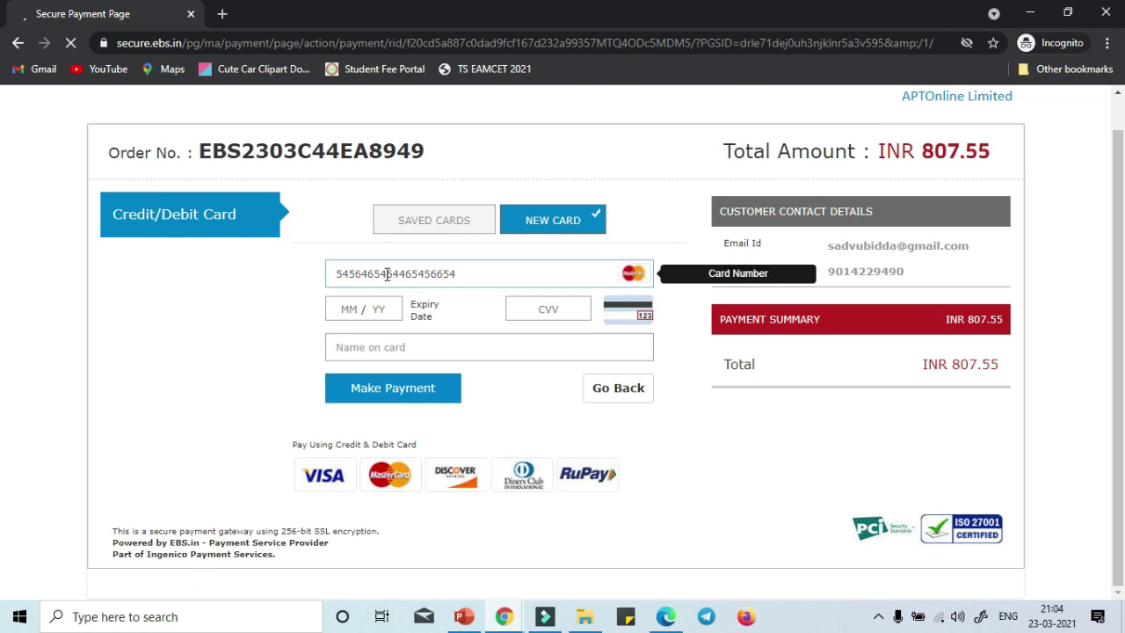
{"action": "left_click", "coordinate": [360, 313]}
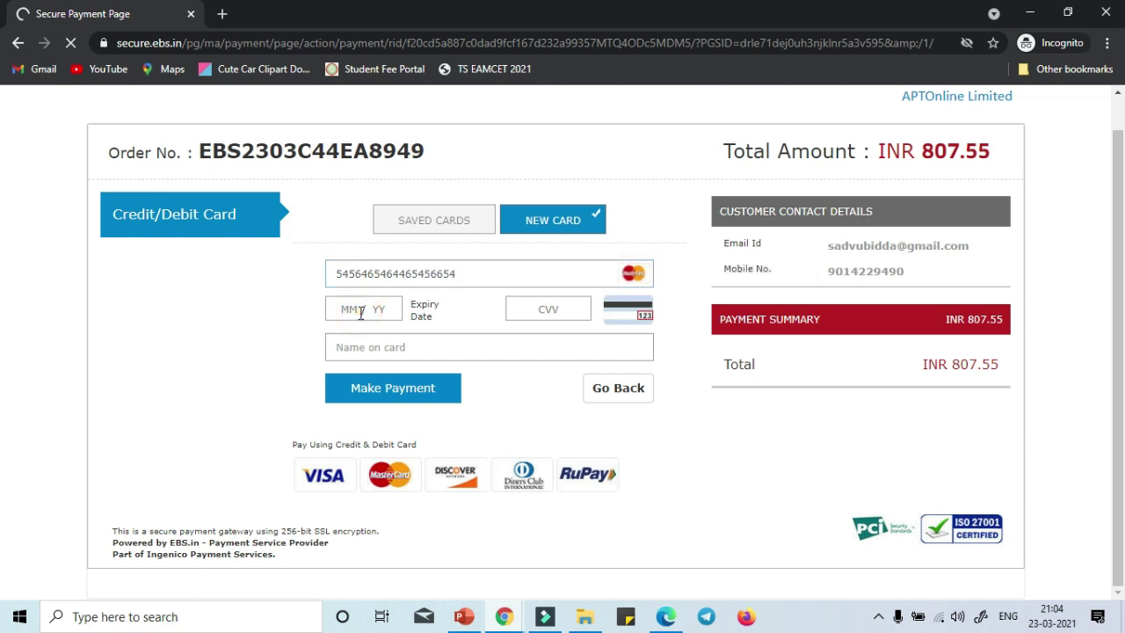
{"action": "left_click", "coordinate": [514, 308]}
{"action": "left_click", "coordinate": [407, 342]}
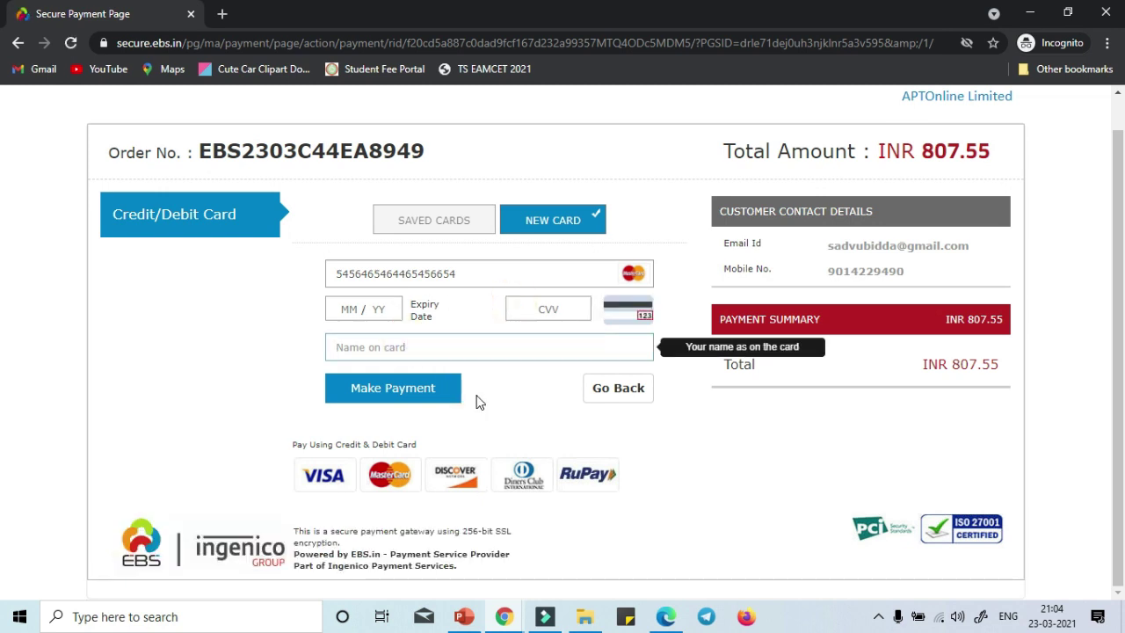
{"action": "left_click", "coordinate": [642, 400]}
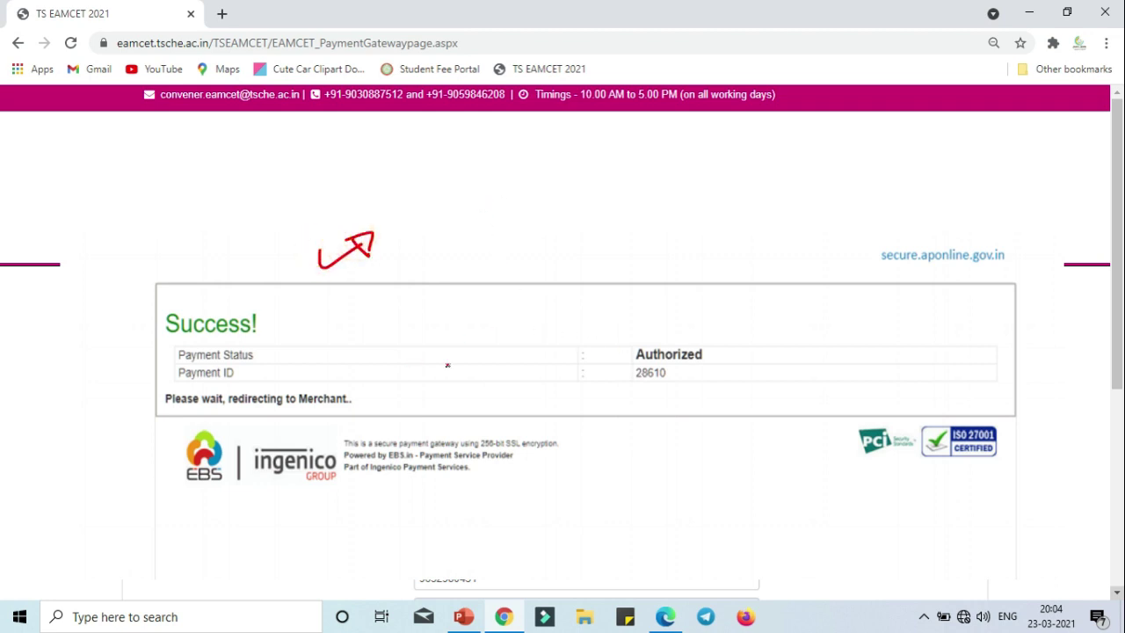
Annotate the payment ID on the Success screen with a red box, arrows and a handwritten note.
{"action": "mouse_move", "coordinate": [628, 364]}
{"action": "left_mouse_down"}
{"action": "mouse_move", "coordinate": [691, 369]}
{"action": "mouse_move", "coordinate": [610, 377]}
{"action": "mouse_move", "coordinate": [704, 395]}
{"action": "mouse_move", "coordinate": [733, 359]}
{"action": "mouse_move", "coordinate": [780, 364]}
{"action": "left_mouse_up"}
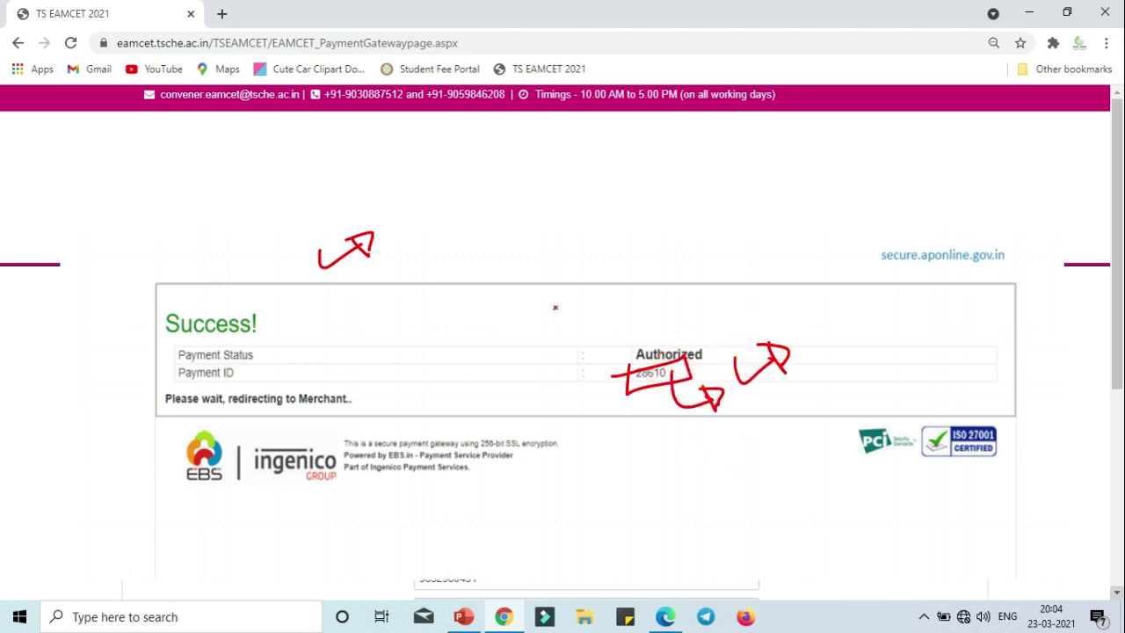
{"action": "mouse_move", "coordinate": [547, 312]}
{"action": "left_mouse_down"}
{"action": "mouse_move", "coordinate": [607, 268]}
{"action": "mouse_move", "coordinate": [609, 280]}
{"action": "left_mouse_up"}
{"action": "mouse_move", "coordinate": [638, 209]}
{"action": "left_mouse_down"}
{"action": "mouse_move", "coordinate": [626, 264]}
{"action": "mouse_move", "coordinate": [657, 294]}
{"action": "left_mouse_up"}
{"action": "mouse_move", "coordinate": [660, 220]}
{"action": "left_mouse_down"}
{"action": "mouse_move", "coordinate": [681, 190]}
{"action": "mouse_move", "coordinate": [717, 193]}
{"action": "mouse_move", "coordinate": [701, 181]}
{"action": "mouse_move", "coordinate": [782, 178]}
{"action": "left_mouse_up"}
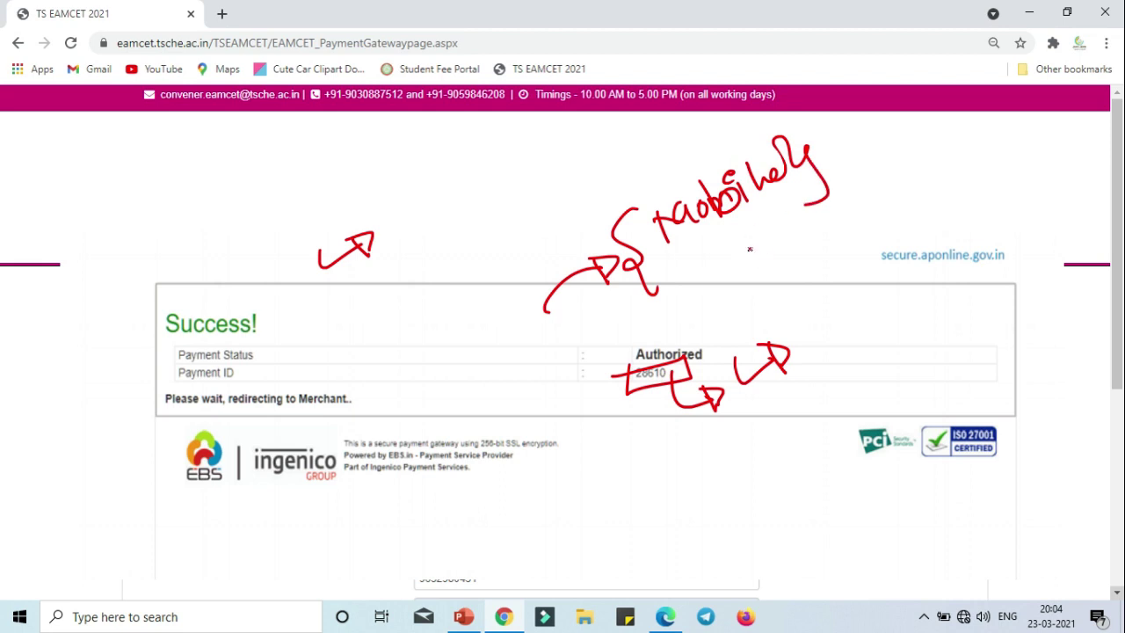
{"action": "mouse_move", "coordinate": [703, 269]}
{"action": "left_mouse_down"}
{"action": "mouse_move", "coordinate": [796, 204]}
{"action": "mouse_move", "coordinate": [723, 238]}
{"action": "mouse_move", "coordinate": [756, 277]}
{"action": "left_mouse_up"}
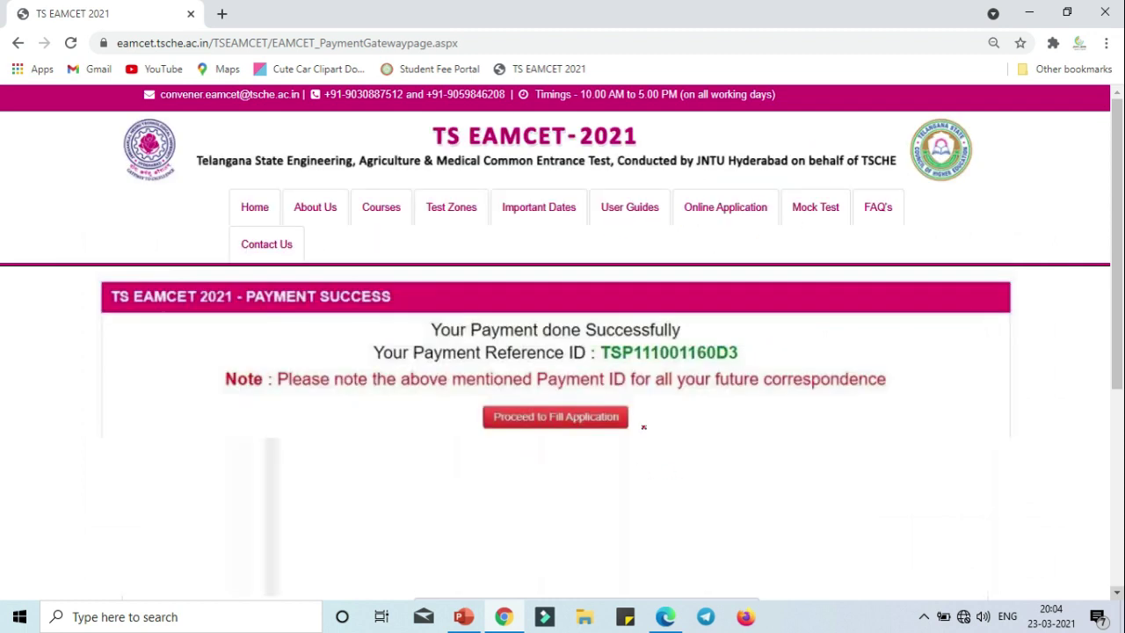
{"action": "mouse_move", "coordinate": [744, 327]}
{"action": "left_mouse_down"}
{"action": "mouse_move", "coordinate": [749, 353]}
{"action": "mouse_move", "coordinate": [791, 346]}
{"action": "mouse_move", "coordinate": [779, 335]}
{"action": "mouse_move", "coordinate": [793, 344]}
{"action": "left_mouse_up"}
{"action": "left_click_drag", "start_coordinate": [589, 337], "coordinate": [671, 363]}
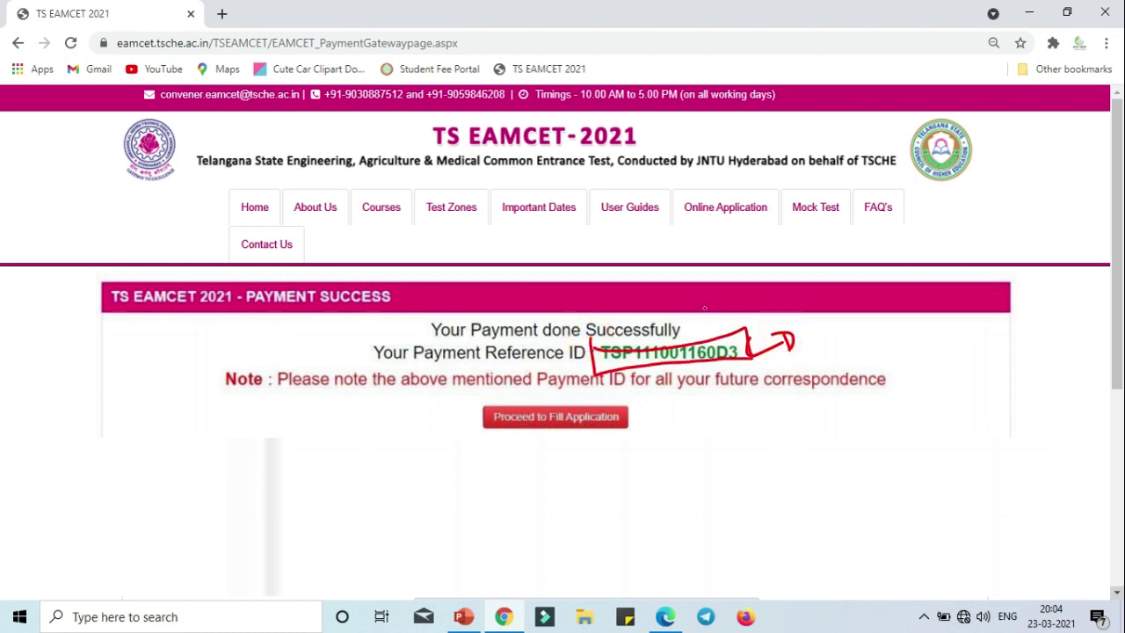
{"action": "left_click", "coordinate": [739, 323]}
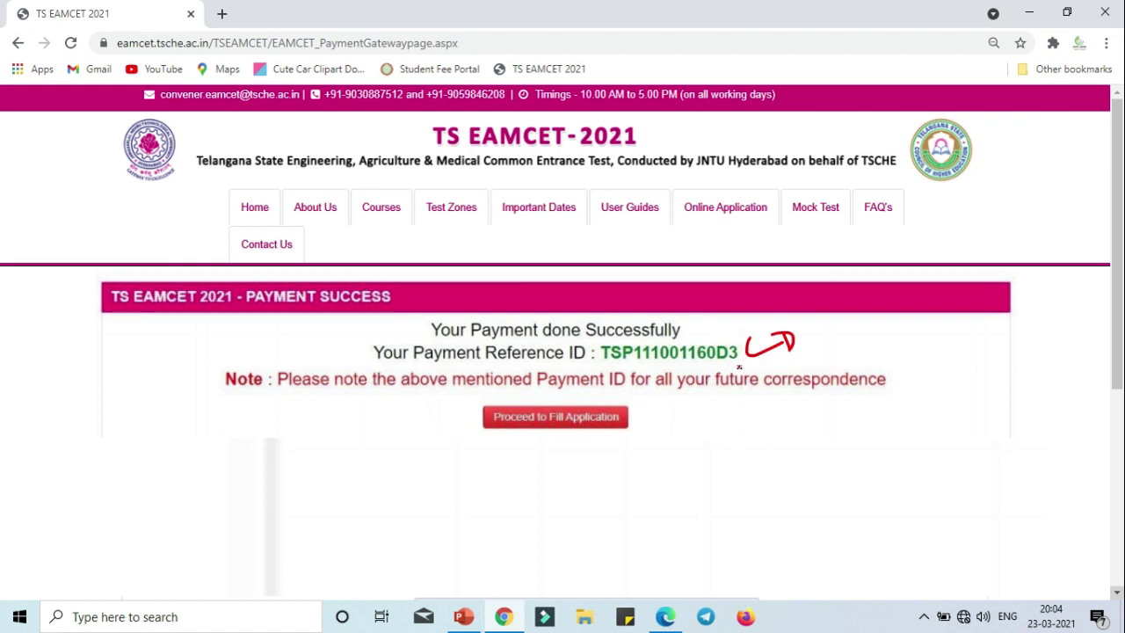
{"action": "mouse_move", "coordinate": [740, 368]}
{"action": "left_mouse_down"}
{"action": "mouse_move", "coordinate": [766, 352]}
{"action": "mouse_move", "coordinate": [779, 374]}
{"action": "left_mouse_up"}
{"action": "mouse_move", "coordinate": [592, 341]}
{"action": "left_mouse_down"}
{"action": "mouse_move", "coordinate": [598, 369]}
{"action": "mouse_move", "coordinate": [720, 364]}
{"action": "mouse_move", "coordinate": [626, 347]}
{"action": "left_mouse_up"}
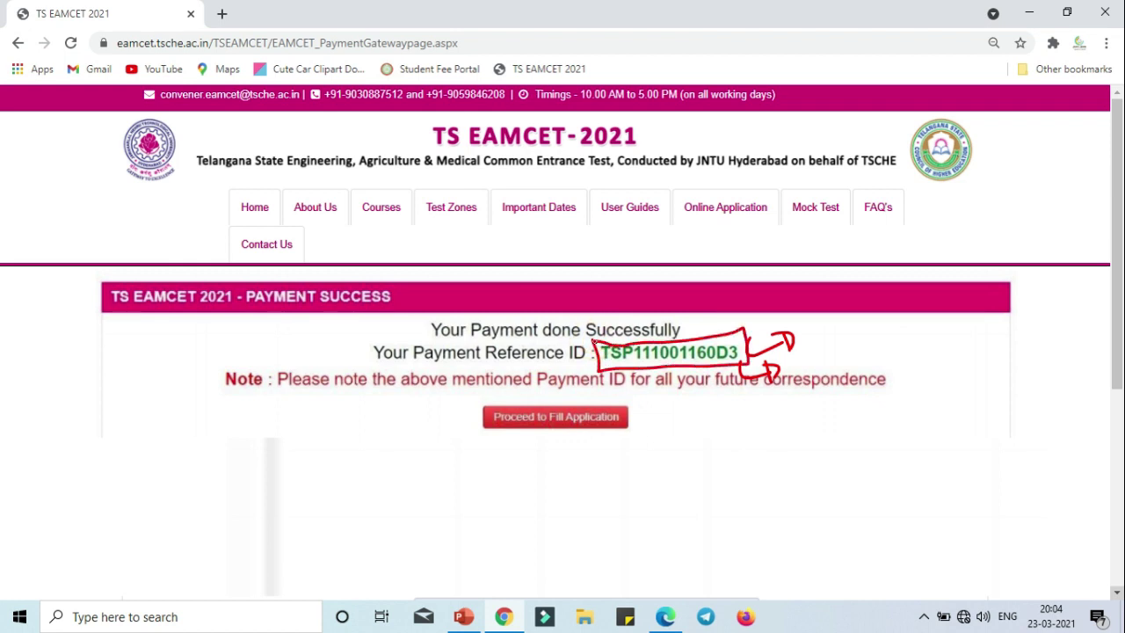
{"action": "mouse_move", "coordinate": [726, 365]}
{"action": "left_mouse_down"}
{"action": "mouse_move", "coordinate": [775, 425]}
{"action": "mouse_move", "coordinate": [830, 404]}
{"action": "mouse_move", "coordinate": [835, 418]}
{"action": "mouse_move", "coordinate": [881, 395]}
{"action": "mouse_move", "coordinate": [950, 389]}
{"action": "mouse_move", "coordinate": [844, 445]}
{"action": "left_mouse_up"}
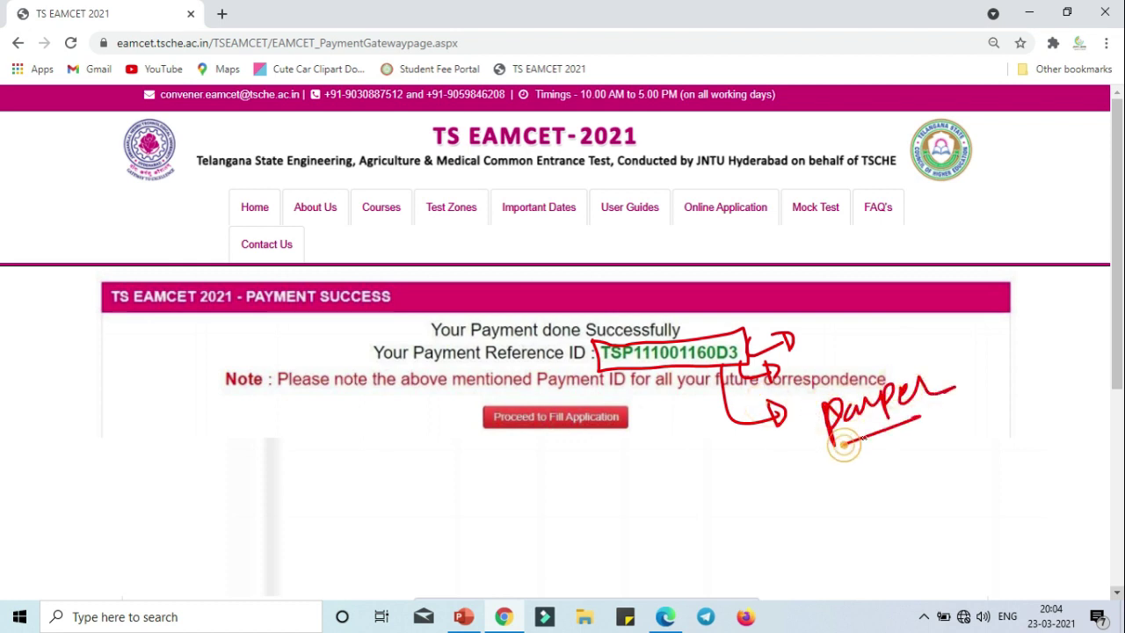
{"action": "mouse_move", "coordinate": [937, 410]}
{"action": "left_mouse_down"}
{"action": "mouse_move", "coordinate": [958, 415]}
{"action": "mouse_move", "coordinate": [981, 398]}
{"action": "mouse_move", "coordinate": [988, 425]}
{"action": "left_mouse_up"}
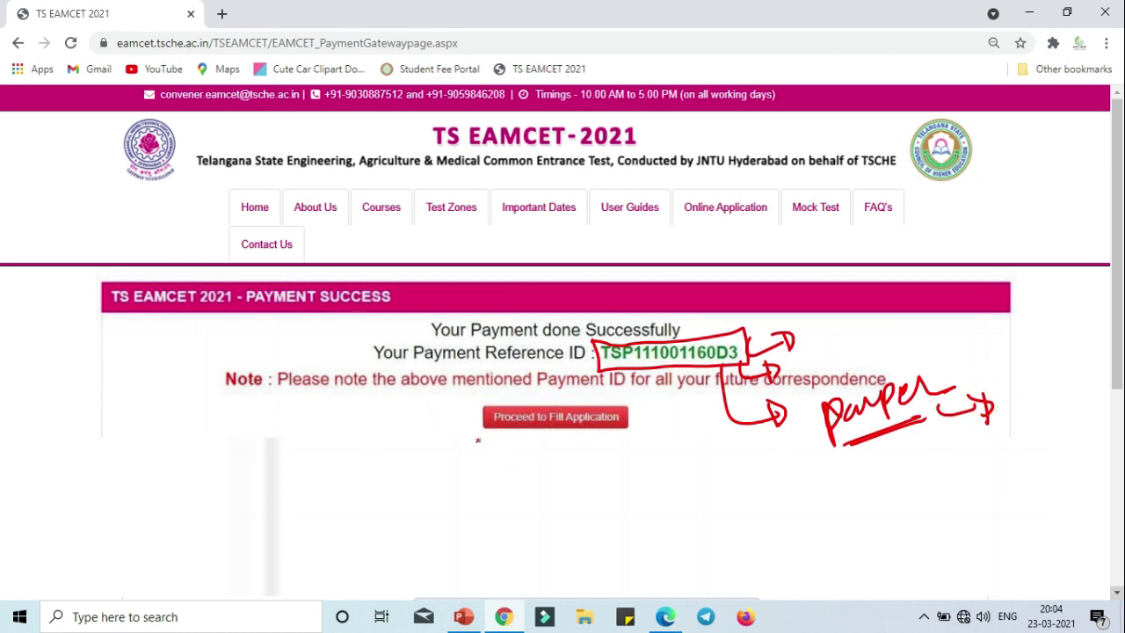
{"action": "mouse_move", "coordinate": [466, 400]}
{"action": "left_mouse_down"}
{"action": "mouse_move", "coordinate": [476, 442]}
{"action": "mouse_move", "coordinate": [630, 434]}
{"action": "left_mouse_up"}
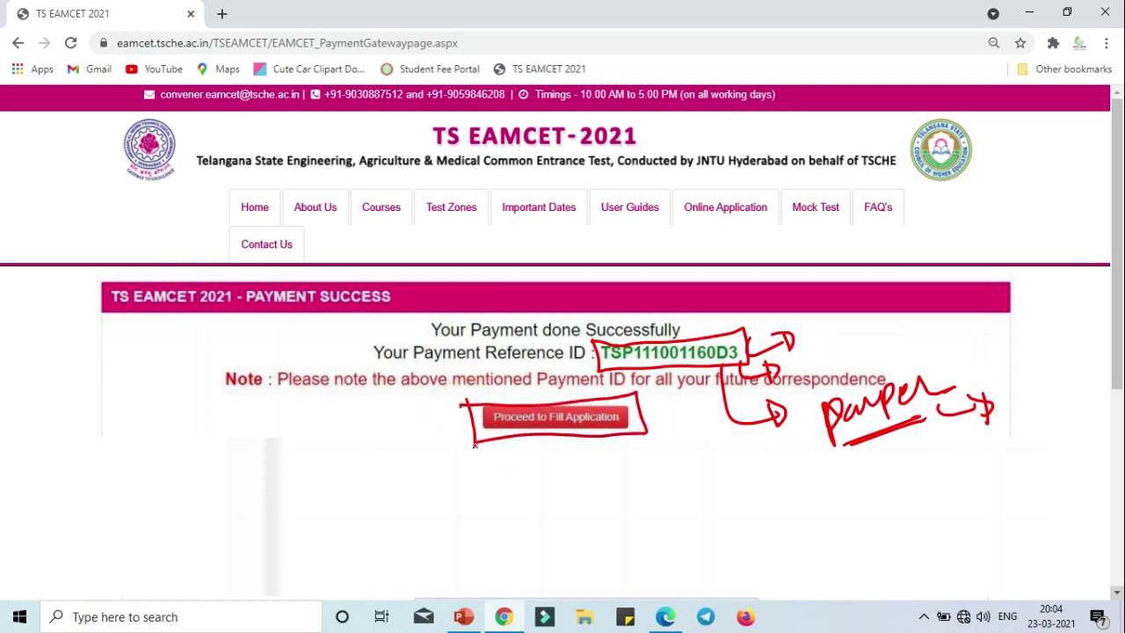
{"action": "mouse_move", "coordinate": [475, 446]}
{"action": "left_mouse_down"}
{"action": "mouse_move", "coordinate": [466, 488]}
{"action": "mouse_move", "coordinate": [496, 508]}
{"action": "mouse_move", "coordinate": [508, 497]}
{"action": "mouse_move", "coordinate": [532, 508]}
{"action": "mouse_move", "coordinate": [550, 471]}
{"action": "mouse_move", "coordinate": [622, 503]}
{"action": "left_mouse_up"}
{"action": "mouse_move", "coordinate": [701, 482]}
{"action": "left_mouse_down"}
{"action": "mouse_move", "coordinate": [709, 498]}
{"action": "mouse_move", "coordinate": [744, 495]}
{"action": "left_mouse_up"}
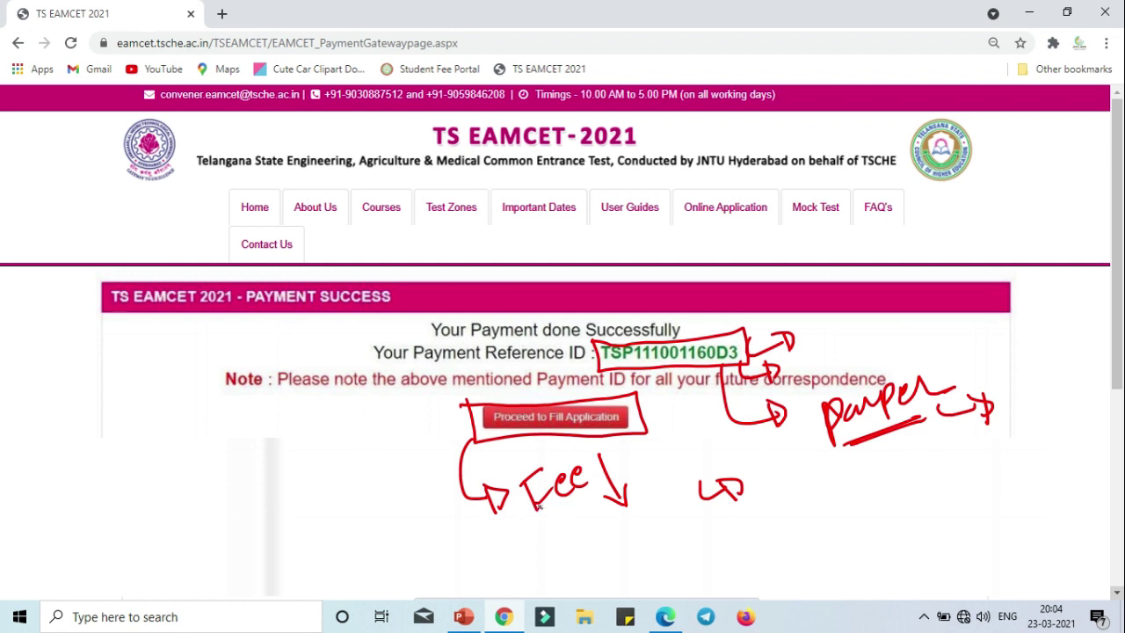
{"action": "mouse_move", "coordinate": [771, 348]}
{"action": "left_mouse_down"}
{"action": "mouse_move", "coordinate": [771, 318]}
{"action": "mouse_move", "coordinate": [792, 332]}
{"action": "mouse_move", "coordinate": [773, 344]}
{"action": "left_mouse_up"}
{"action": "mouse_move", "coordinate": [252, 187]}
{"action": "left_mouse_down"}
{"action": "mouse_move", "coordinate": [255, 178]}
{"action": "mouse_move", "coordinate": [291, 224]}
{"action": "mouse_move", "coordinate": [213, 214]}
{"action": "left_mouse_up"}
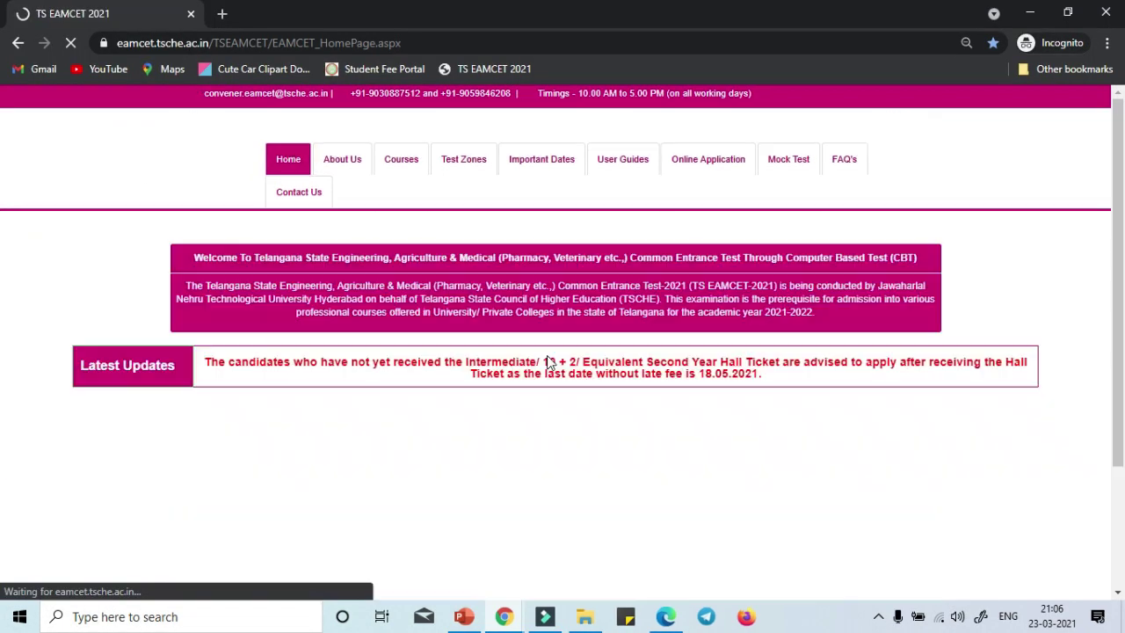
Open the online application step, enter the payment reference ID, and fill the hall ticket and mobile fields.
{"action": "scroll", "coordinate": [546, 355], "scroll_direction": "down", "scroll_amount": 5}
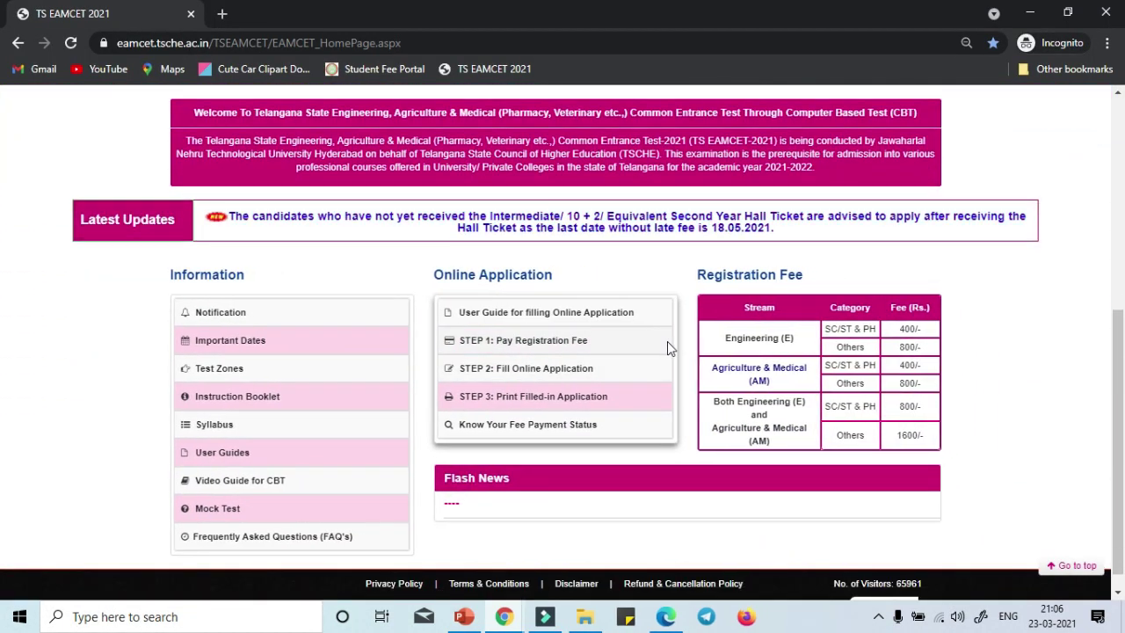
{"action": "left_click", "coordinate": [546, 370]}
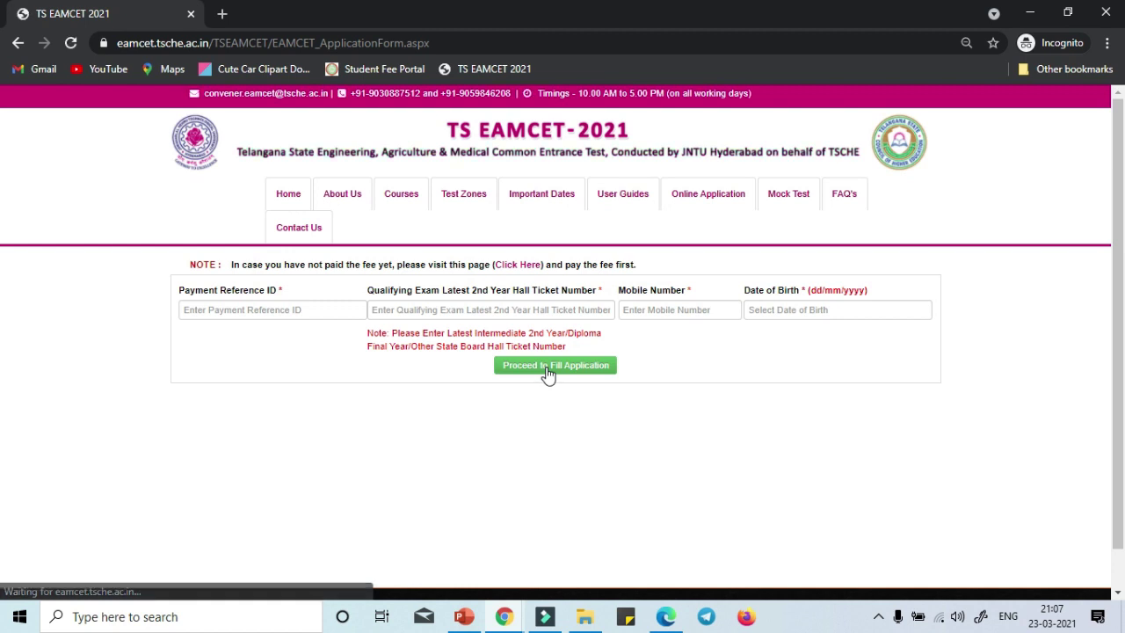
{"action": "left_click", "coordinate": [319, 304]}
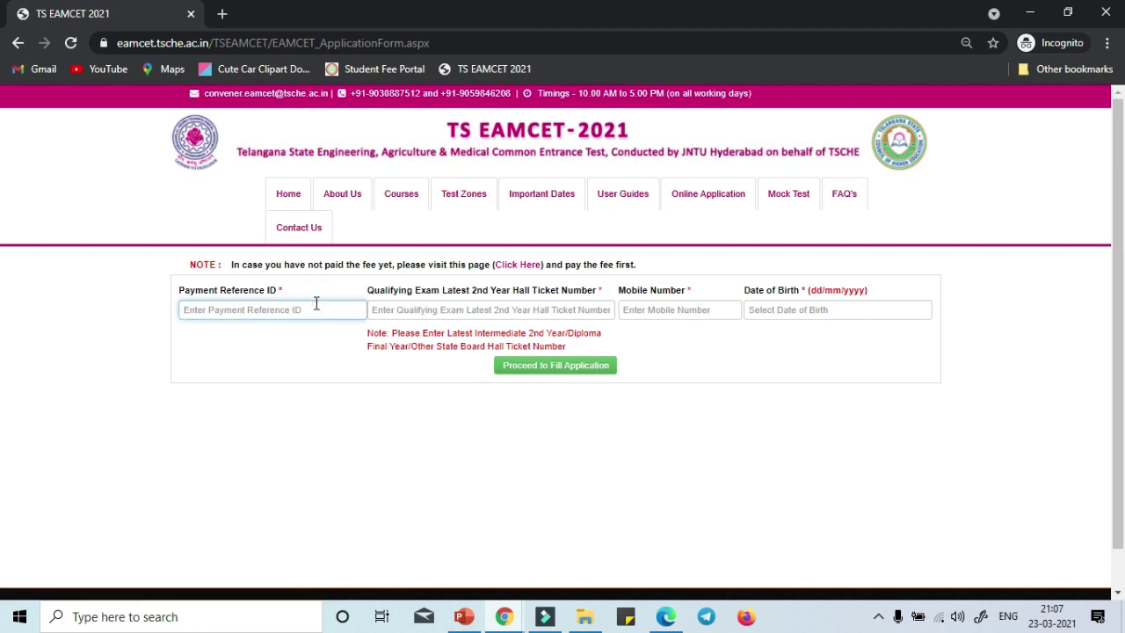
{"action": "left_click", "coordinate": [415, 305]}
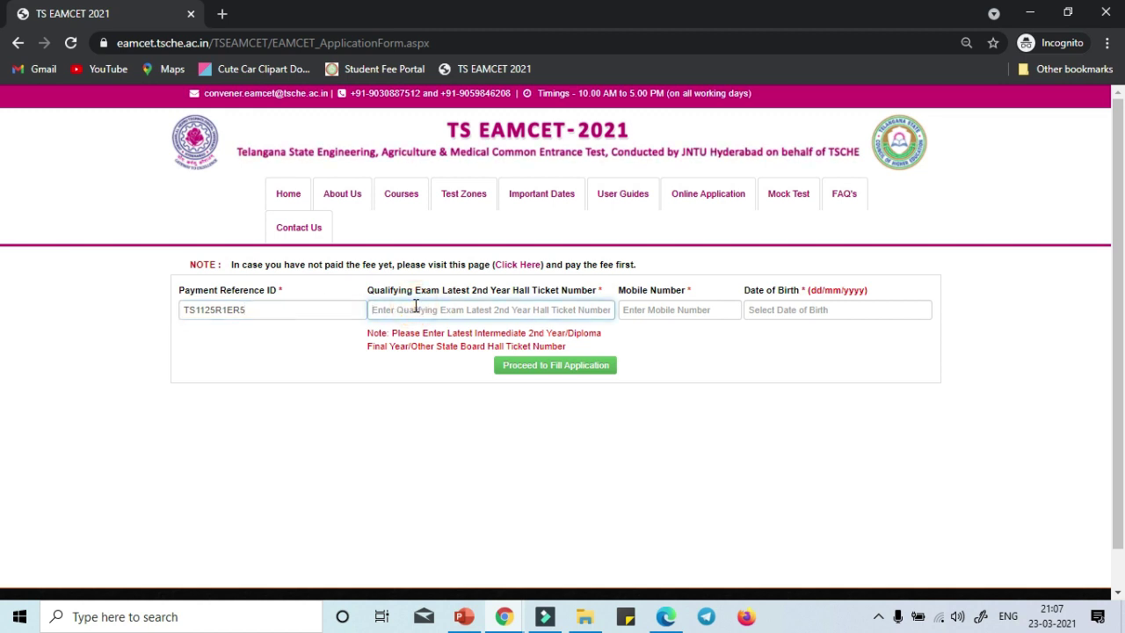
{"action": "left_click", "coordinate": [653, 320]}
{"action": "left_click", "coordinate": [786, 310]}
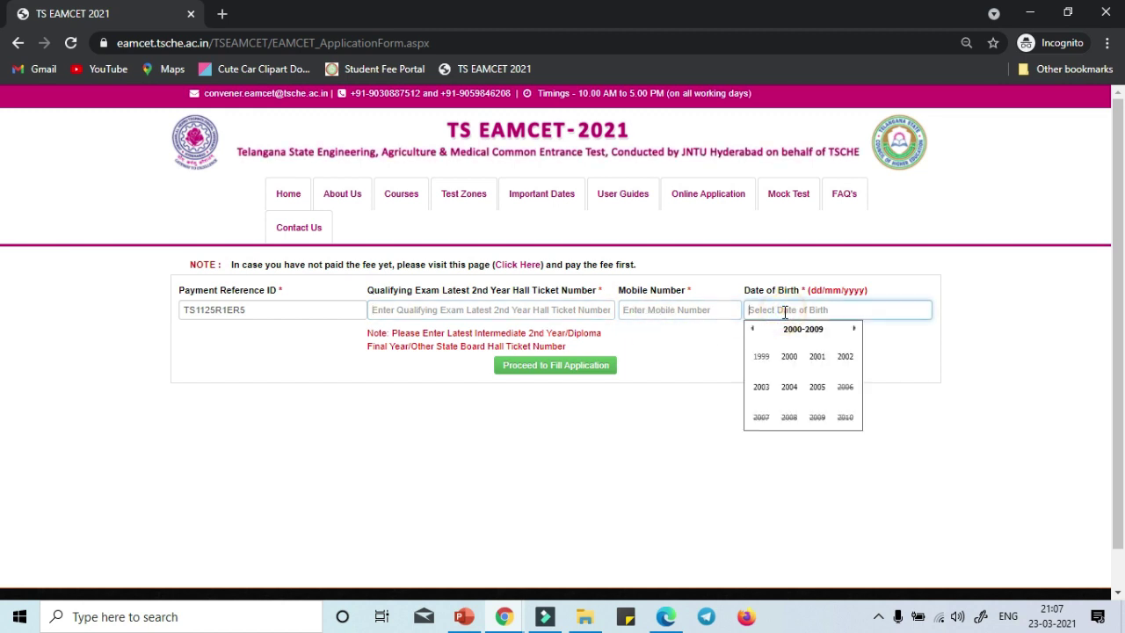
{"action": "left_click", "coordinate": [753, 328]}
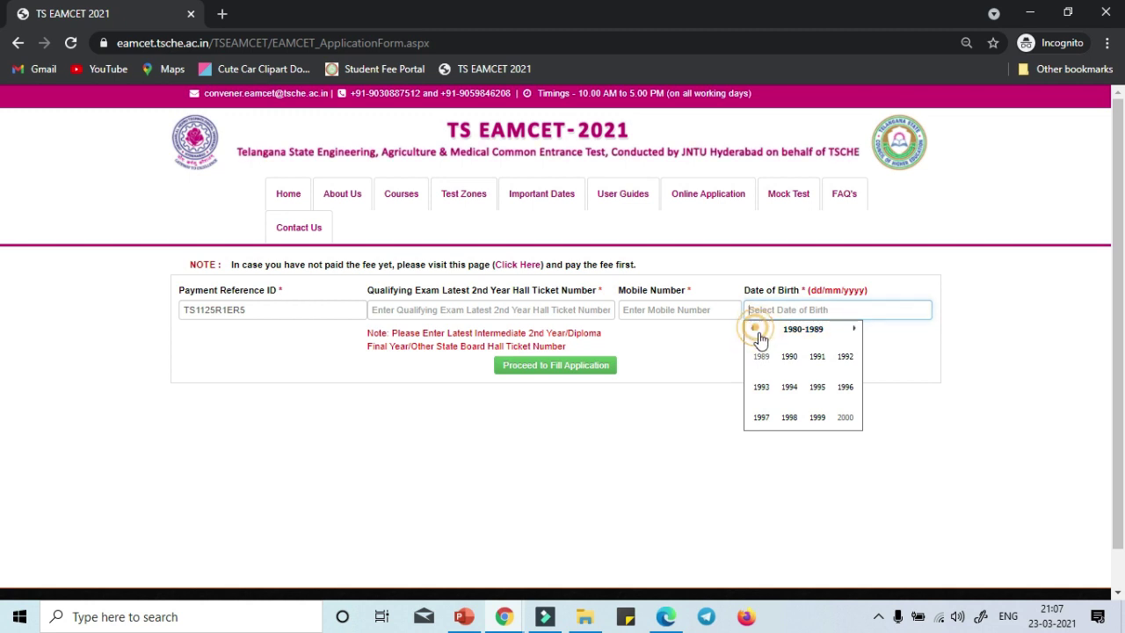
{"action": "left_click", "coordinate": [753, 328]}
{"action": "left_click", "coordinate": [790, 360]}
{"action": "left_click", "coordinate": [789, 385]}
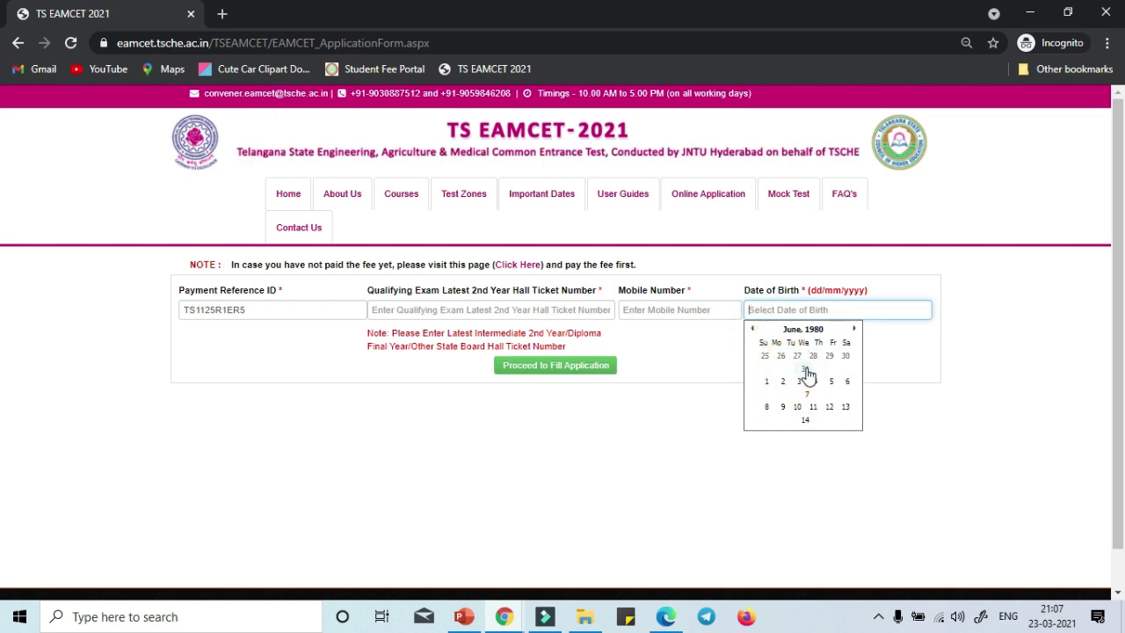
{"action": "left_click", "coordinate": [808, 362]}
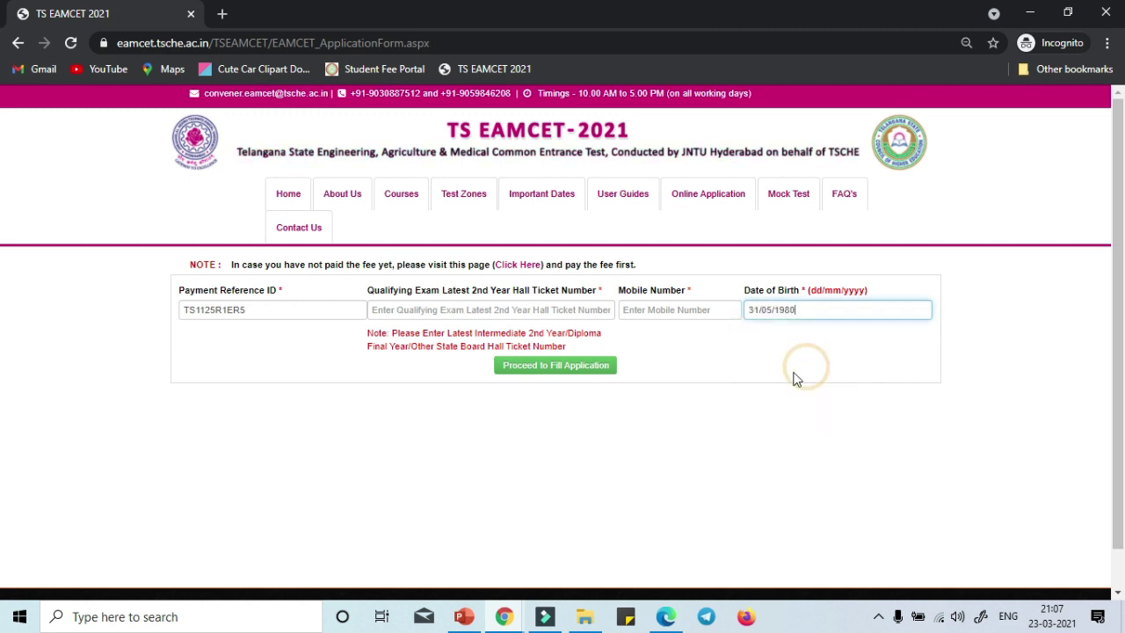
{"action": "left_click", "coordinate": [810, 312]}
{"action": "left_click", "coordinate": [657, 379]}
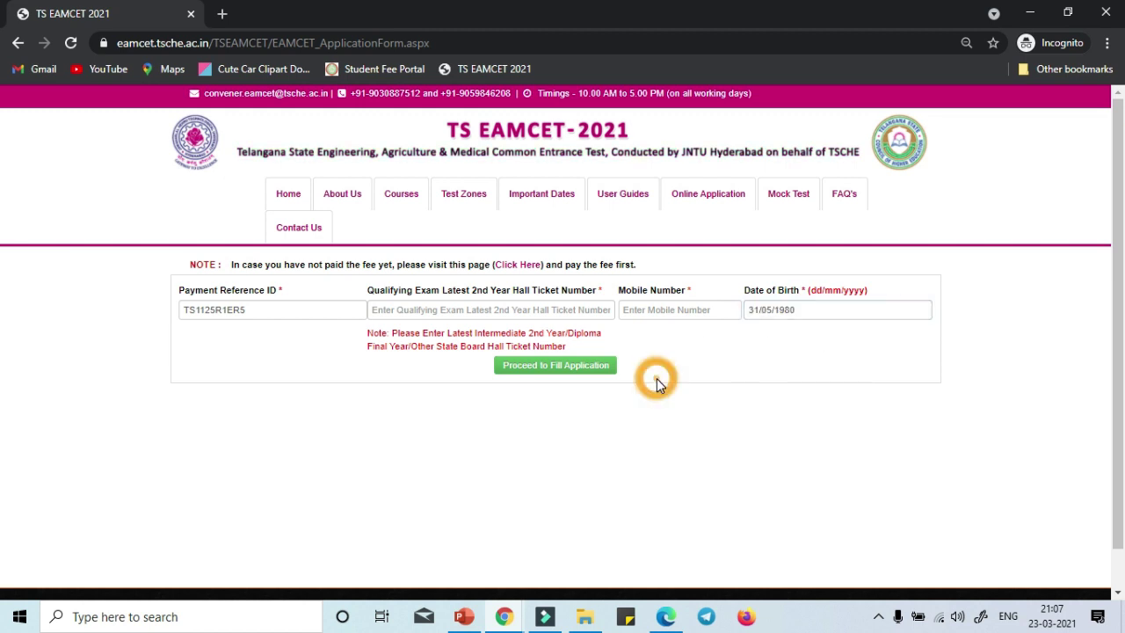
{"action": "left_click", "coordinate": [573, 370]}
{"action": "left_click", "coordinate": [693, 188]}
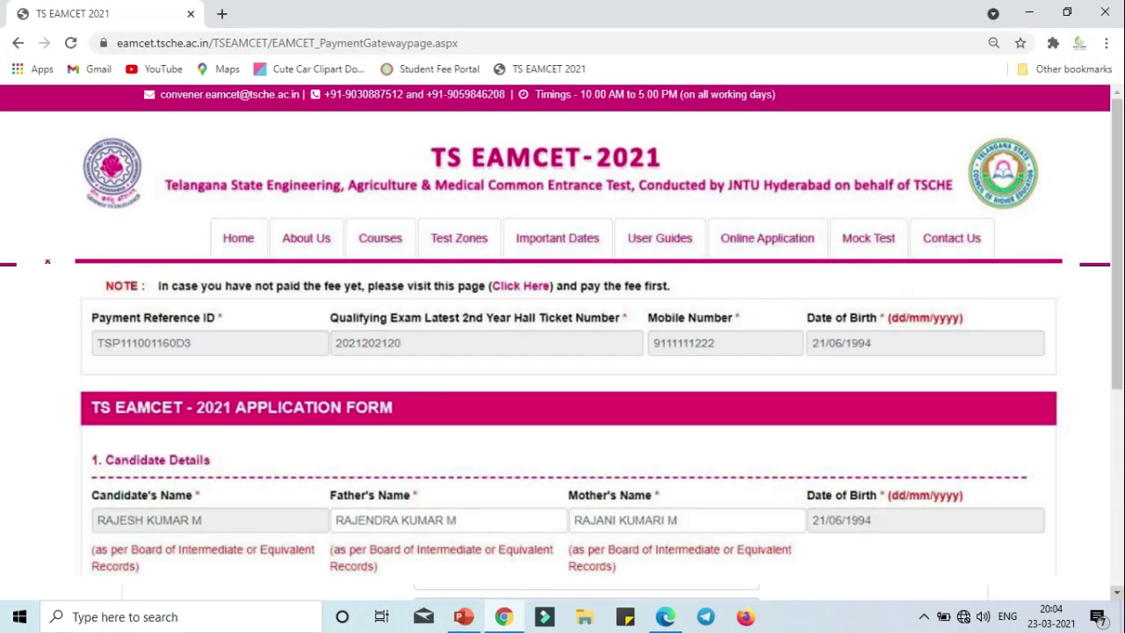
Scribble red header notes: 4000+, a boxed 1991, and boxed MPC/BiPC stream notes with arrows.
{"action": "mouse_move", "coordinate": [48, 262]}
{"action": "left_mouse_down"}
{"action": "mouse_move", "coordinate": [58, 277]}
{"action": "mouse_move", "coordinate": [81, 275]}
{"action": "left_mouse_up"}
{"action": "mouse_move", "coordinate": [189, 135]}
{"action": "left_mouse_down"}
{"action": "mouse_move", "coordinate": [198, 171]}
{"action": "mouse_move", "coordinate": [220, 139]}
{"action": "mouse_move", "coordinate": [260, 138]}
{"action": "mouse_move", "coordinate": [283, 153]}
{"action": "left_mouse_up"}
{"action": "mouse_move", "coordinate": [272, 140]}
{"action": "left_mouse_down"}
{"action": "mouse_move", "coordinate": [297, 138]}
{"action": "mouse_move", "coordinate": [202, 188]}
{"action": "mouse_move", "coordinate": [196, 207]}
{"action": "left_mouse_up"}
{"action": "mouse_move", "coordinate": [195, 207]}
{"action": "left_mouse_down"}
{"action": "mouse_move", "coordinate": [242, 204]}
{"action": "mouse_move", "coordinate": [295, 159]}
{"action": "mouse_move", "coordinate": [273, 167]}
{"action": "left_mouse_up"}
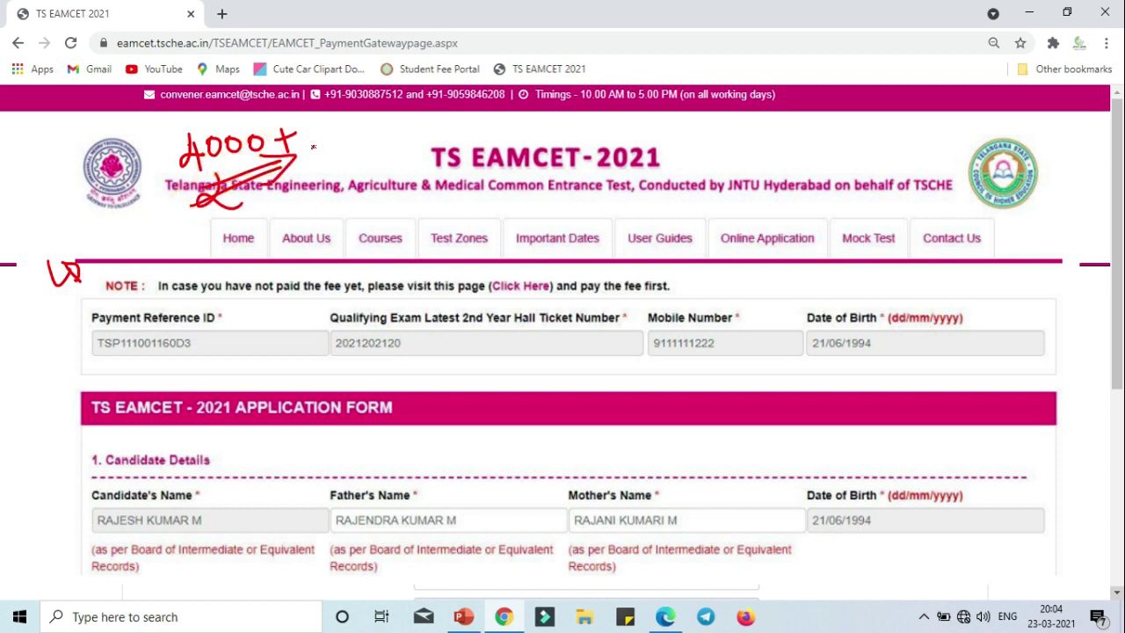
{"action": "mouse_move", "coordinate": [330, 140]}
{"action": "left_mouse_down"}
{"action": "mouse_move", "coordinate": [338, 155]}
{"action": "mouse_move", "coordinate": [422, 156]}
{"action": "mouse_move", "coordinate": [351, 189]}
{"action": "mouse_move", "coordinate": [444, 109]}
{"action": "mouse_move", "coordinate": [453, 157]}
{"action": "left_mouse_up"}
{"action": "mouse_move", "coordinate": [352, 190]}
{"action": "left_mouse_down"}
{"action": "mouse_move", "coordinate": [542, 123]}
{"action": "mouse_move", "coordinate": [737, 134]}
{"action": "mouse_move", "coordinate": [719, 150]}
{"action": "left_mouse_up"}
{"action": "mouse_move", "coordinate": [769, 128]}
{"action": "left_mouse_down"}
{"action": "mouse_move", "coordinate": [772, 148]}
{"action": "mouse_move", "coordinate": [796, 123]}
{"action": "mouse_move", "coordinate": [816, 147]}
{"action": "left_mouse_up"}
{"action": "mouse_move", "coordinate": [816, 124]}
{"action": "left_mouse_down"}
{"action": "mouse_move", "coordinate": [819, 136]}
{"action": "mouse_move", "coordinate": [864, 142]}
{"action": "left_mouse_up"}
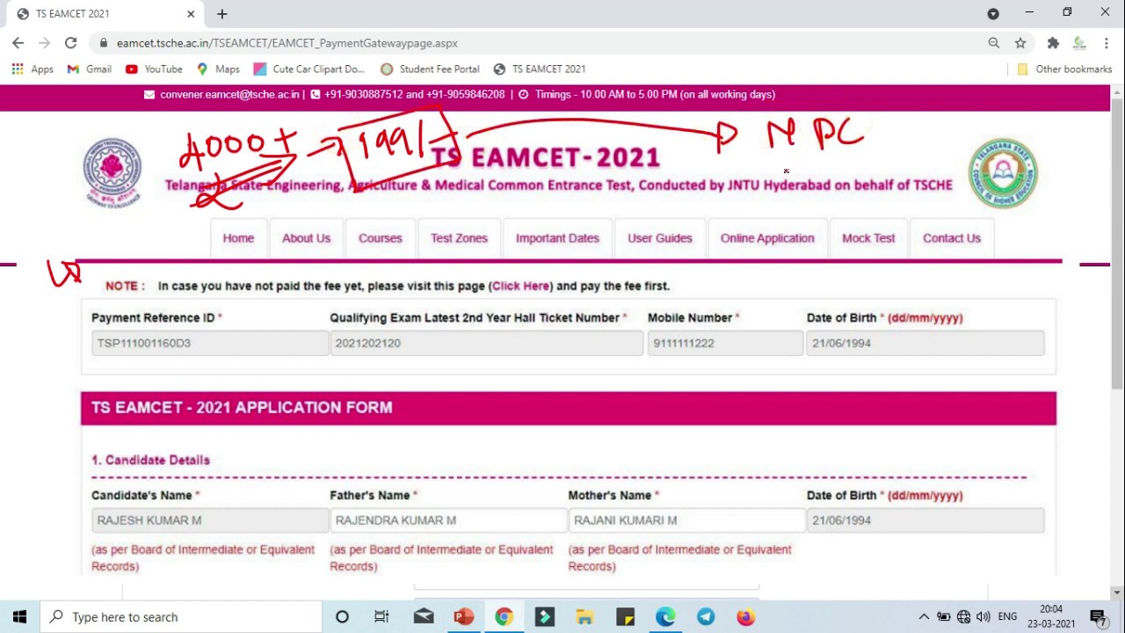
{"action": "mouse_move", "coordinate": [788, 179]}
{"action": "left_mouse_down"}
{"action": "mouse_move", "coordinate": [784, 189]}
{"action": "mouse_move", "coordinate": [835, 183]}
{"action": "mouse_move", "coordinate": [859, 164]}
{"action": "mouse_move", "coordinate": [863, 180]}
{"action": "left_mouse_up"}
{"action": "left_click_drag", "start_coordinate": [861, 154], "coordinate": [900, 169]}
{"action": "mouse_move", "coordinate": [776, 215]}
{"action": "left_mouse_down"}
{"action": "mouse_move", "coordinate": [879, 199]}
{"action": "mouse_move", "coordinate": [778, 154]}
{"action": "mouse_move", "coordinate": [770, 166]}
{"action": "mouse_move", "coordinate": [762, 129]}
{"action": "mouse_move", "coordinate": [879, 139]}
{"action": "mouse_move", "coordinate": [959, 123]}
{"action": "mouse_move", "coordinate": [977, 137]}
{"action": "mouse_move", "coordinate": [1021, 136]}
{"action": "mouse_move", "coordinate": [1041, 162]}
{"action": "left_mouse_up"}
{"action": "left_click_drag", "start_coordinate": [1029, 148], "coordinate": [1056, 142]}
{"action": "mouse_move", "coordinate": [932, 179]}
{"action": "left_mouse_down"}
{"action": "mouse_move", "coordinate": [1048, 165]}
{"action": "mouse_move", "coordinate": [1043, 177]}
{"action": "left_mouse_up"}
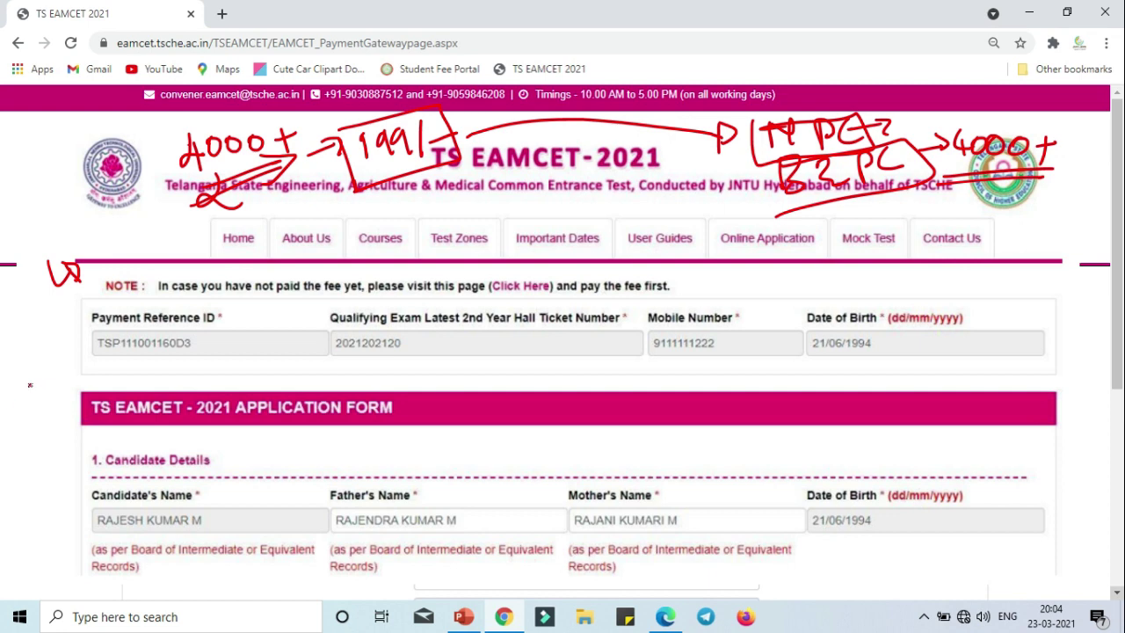
Point arrows at Candidate Details and add a boxed handwritten note aimed at the mobile number.
{"action": "mouse_move", "coordinate": [30, 378]}
{"action": "left_mouse_down"}
{"action": "mouse_move", "coordinate": [104, 508]}
{"action": "mouse_move", "coordinate": [152, 561]}
{"action": "left_mouse_up"}
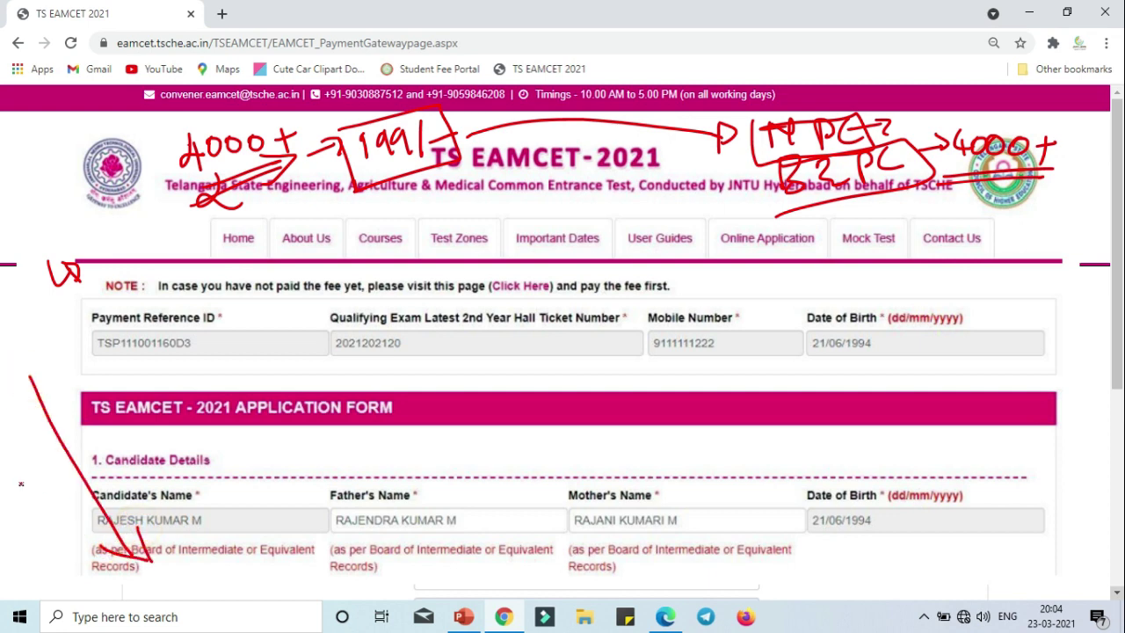
{"action": "mouse_move", "coordinate": [22, 484]}
{"action": "left_mouse_down"}
{"action": "mouse_move", "coordinate": [88, 475]}
{"action": "mouse_move", "coordinate": [119, 448]}
{"action": "mouse_move", "coordinate": [117, 468]}
{"action": "left_mouse_up"}
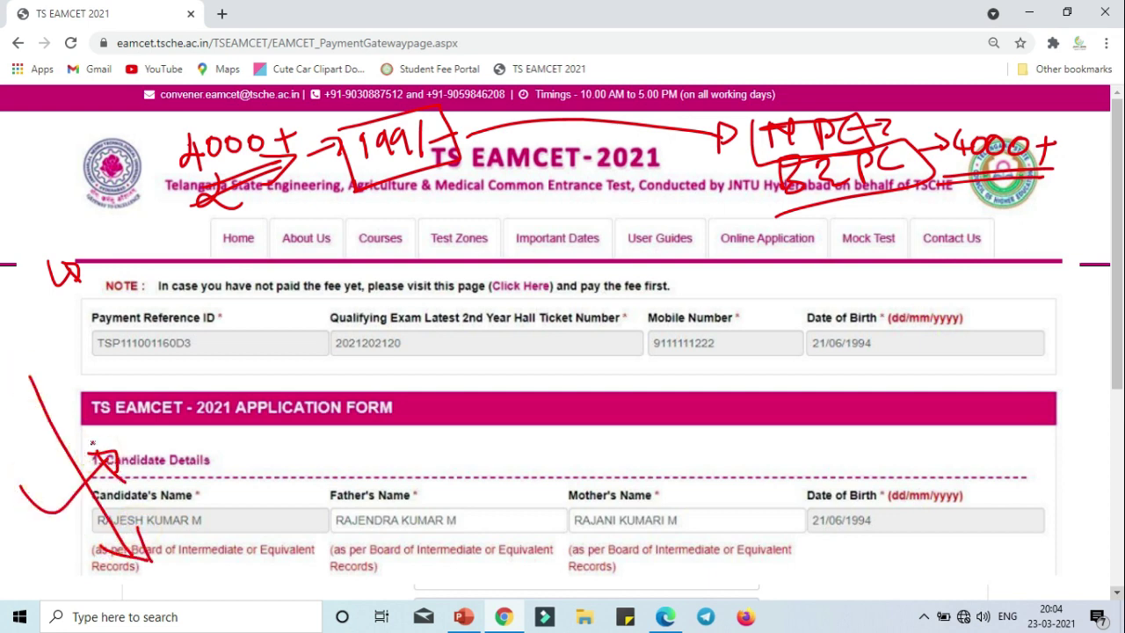
{"action": "mouse_move", "coordinate": [335, 379]}
{"action": "left_mouse_down"}
{"action": "mouse_move", "coordinate": [344, 360]}
{"action": "mouse_move", "coordinate": [452, 374]}
{"action": "mouse_move", "coordinate": [673, 321]}
{"action": "left_mouse_up"}
{"action": "left_click_drag", "start_coordinate": [541, 413], "coordinate": [708, 341]}
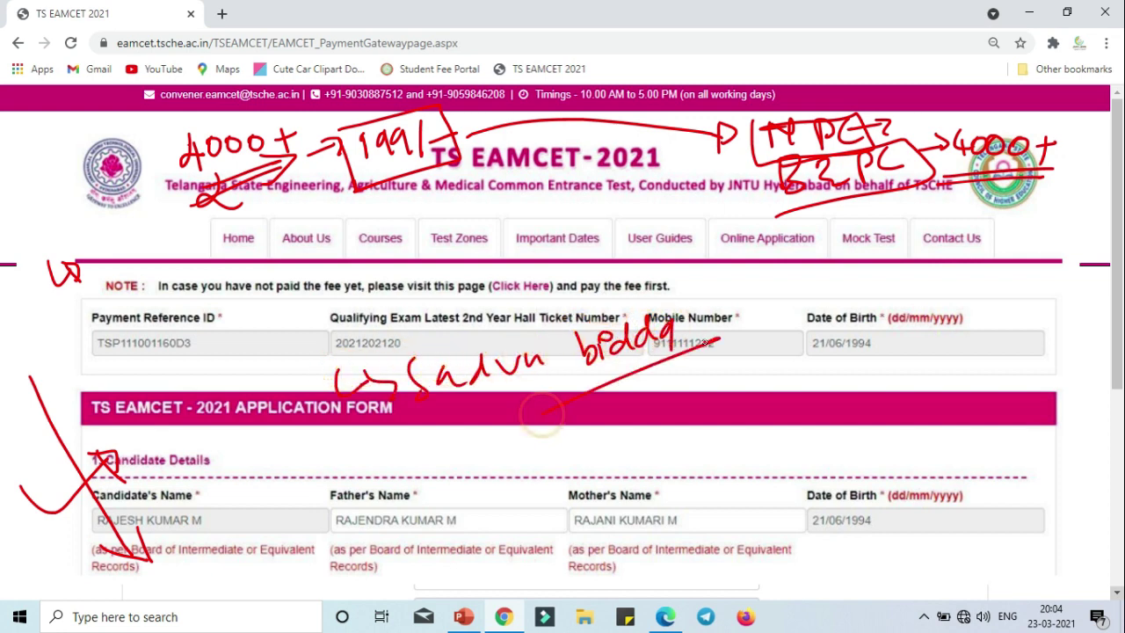
{"action": "mouse_move", "coordinate": [387, 356]}
{"action": "left_mouse_down"}
{"action": "mouse_move", "coordinate": [438, 456]}
{"action": "mouse_move", "coordinate": [655, 264]}
{"action": "mouse_move", "coordinate": [332, 373]}
{"action": "left_mouse_up"}
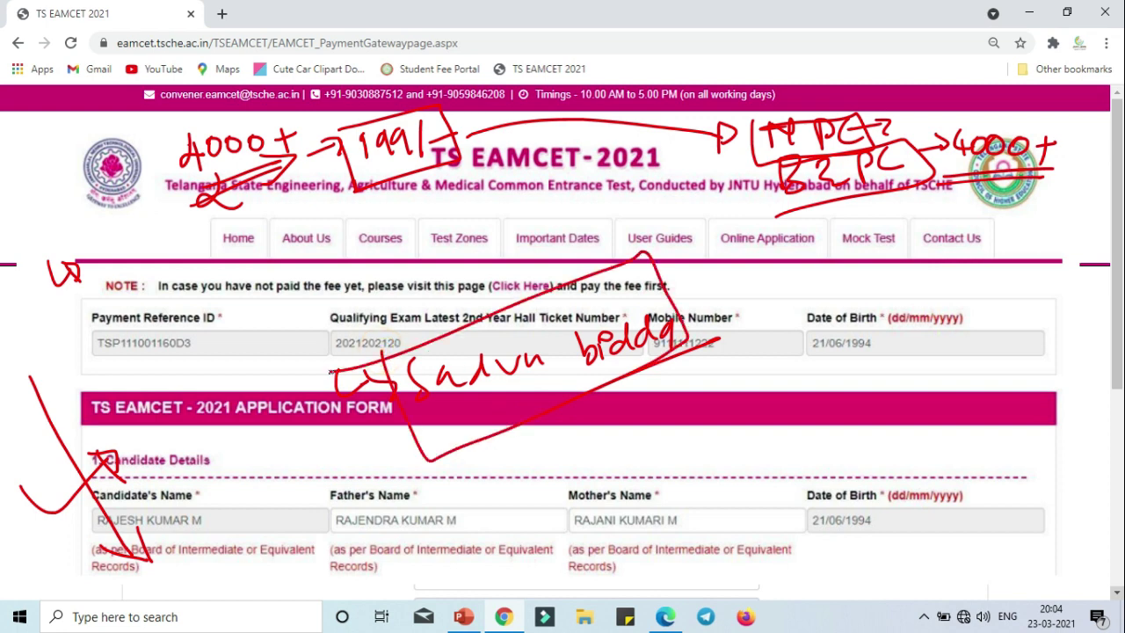
{"action": "mouse_move", "coordinate": [676, 343]}
{"action": "left_mouse_down"}
{"action": "mouse_move", "coordinate": [743, 327]}
{"action": "mouse_move", "coordinate": [738, 318]}
{"action": "mouse_move", "coordinate": [746, 355]}
{"action": "left_mouse_up"}
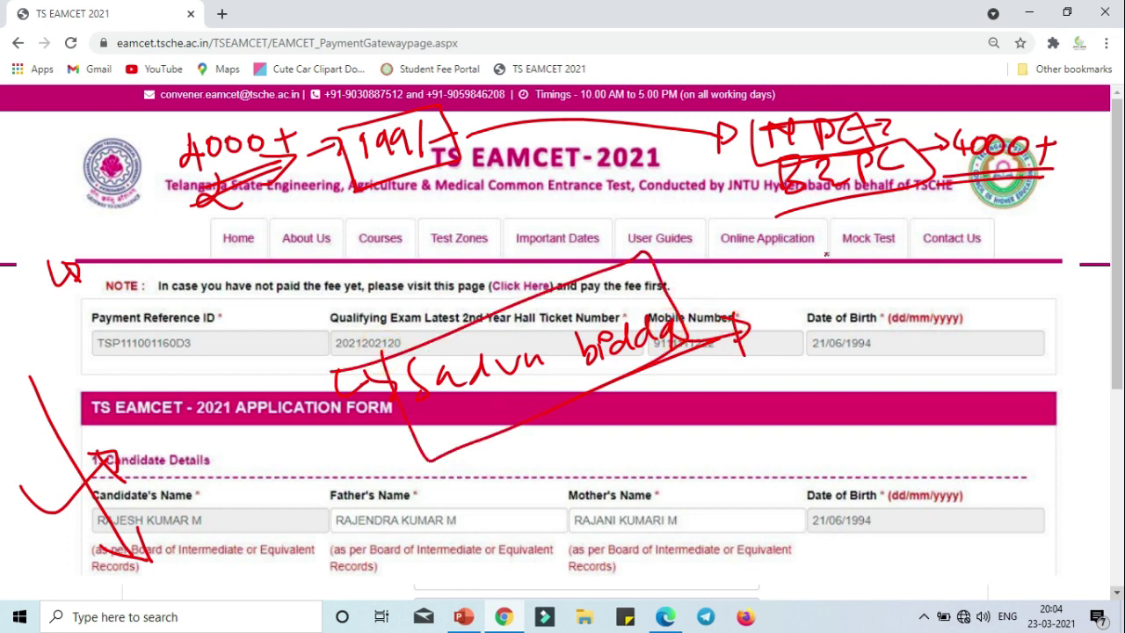
Draw a brace, loops, a cross mark and hatching beside the date of birth.
{"action": "mouse_move", "coordinate": [796, 257]}
{"action": "left_mouse_down"}
{"action": "mouse_move", "coordinate": [789, 352]}
{"action": "mouse_move", "coordinate": [817, 422]}
{"action": "left_mouse_up"}
{"action": "mouse_move", "coordinate": [976, 236]}
{"action": "left_mouse_down"}
{"action": "mouse_move", "coordinate": [1013, 279]}
{"action": "mouse_move", "coordinate": [1011, 374]}
{"action": "left_mouse_up"}
{"action": "mouse_move", "coordinate": [832, 270]}
{"action": "left_mouse_down"}
{"action": "mouse_move", "coordinate": [866, 348]}
{"action": "mouse_move", "coordinate": [910, 255]}
{"action": "mouse_move", "coordinate": [844, 308]}
{"action": "left_mouse_up"}
{"action": "mouse_move", "coordinate": [934, 360]}
{"action": "left_mouse_down"}
{"action": "mouse_move", "coordinate": [827, 403]}
{"action": "mouse_move", "coordinate": [957, 370]}
{"action": "left_mouse_up"}
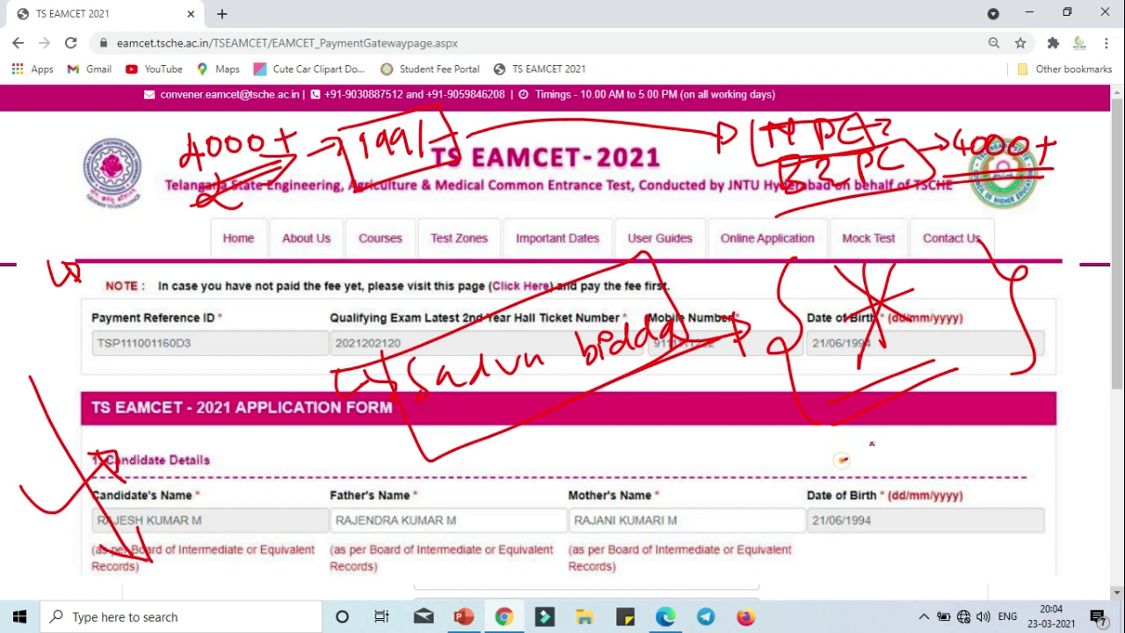
{"action": "left_click_drag", "start_coordinate": [843, 459], "coordinate": [950, 402]}
{"action": "left_click_drag", "start_coordinate": [858, 479], "coordinate": [958, 447]}
{"action": "mouse_move", "coordinate": [862, 501]}
{"action": "left_mouse_down"}
{"action": "mouse_move", "coordinate": [965, 456]}
{"action": "mouse_move", "coordinate": [972, 479]}
{"action": "left_mouse_up"}
{"action": "left_click_drag", "start_coordinate": [879, 531], "coordinate": [963, 497]}
{"action": "left_click_drag", "start_coordinate": [914, 547], "coordinate": [963, 521]}
{"action": "mouse_move", "coordinate": [872, 521]}
{"action": "left_mouse_down"}
{"action": "mouse_move", "coordinate": [820, 408]}
{"action": "mouse_move", "coordinate": [906, 563]}
{"action": "left_mouse_up"}
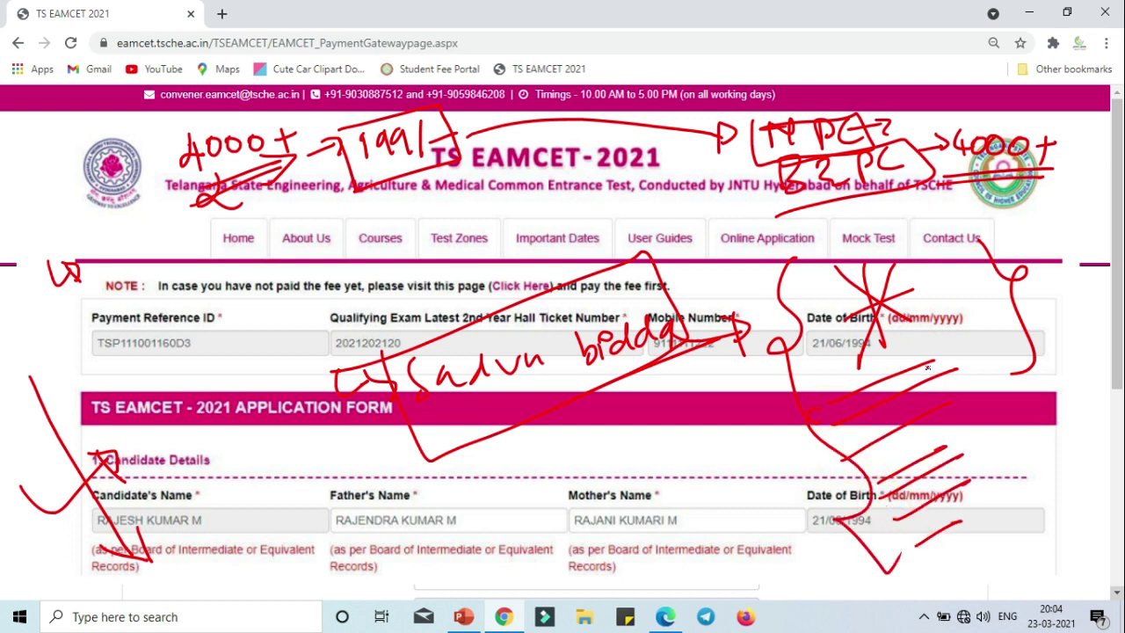
{"action": "left_click_drag", "start_coordinate": [933, 350], "coordinate": [968, 479]}
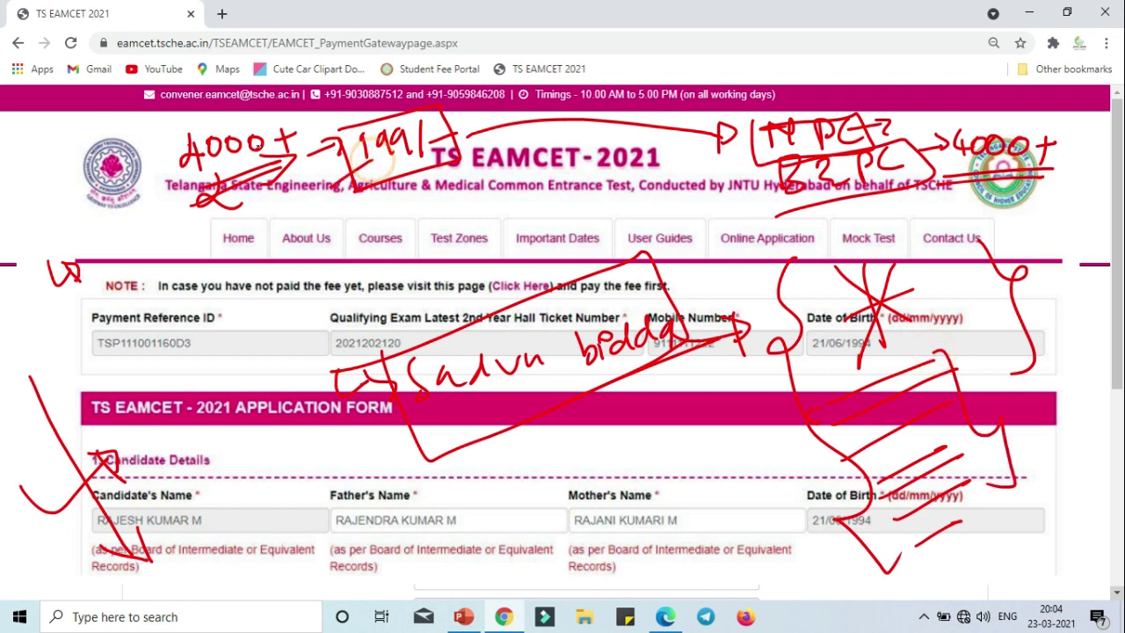
Circle the 4000+ and 1991 notes and add more strokes across the header and right edge.
{"action": "mouse_move", "coordinate": [224, 113]}
{"action": "left_mouse_down"}
{"action": "mouse_move", "coordinate": [172, 140]}
{"action": "mouse_move", "coordinate": [249, 105]}
{"action": "left_mouse_up"}
{"action": "left_click_drag", "start_coordinate": [176, 167], "coordinate": [110, 255]}
{"action": "left_click_drag", "start_coordinate": [236, 248], "coordinate": [339, 195]}
{"action": "mouse_move", "coordinate": [383, 111]}
{"action": "left_mouse_down"}
{"action": "mouse_move", "coordinate": [348, 136]}
{"action": "mouse_move", "coordinate": [365, 125]}
{"action": "left_mouse_up"}
{"action": "left_click_drag", "start_coordinate": [330, 204], "coordinate": [274, 293]}
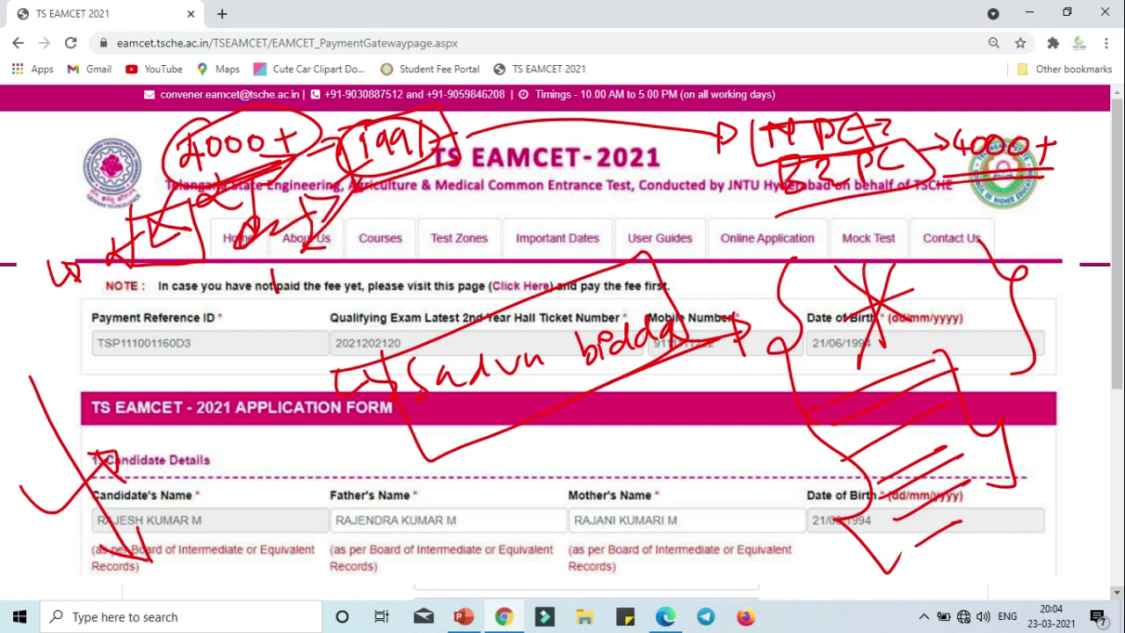
{"action": "mouse_move", "coordinate": [805, 251]}
{"action": "left_mouse_down"}
{"action": "mouse_move", "coordinate": [763, 304]}
{"action": "mouse_move", "coordinate": [772, 360]}
{"action": "left_mouse_up"}
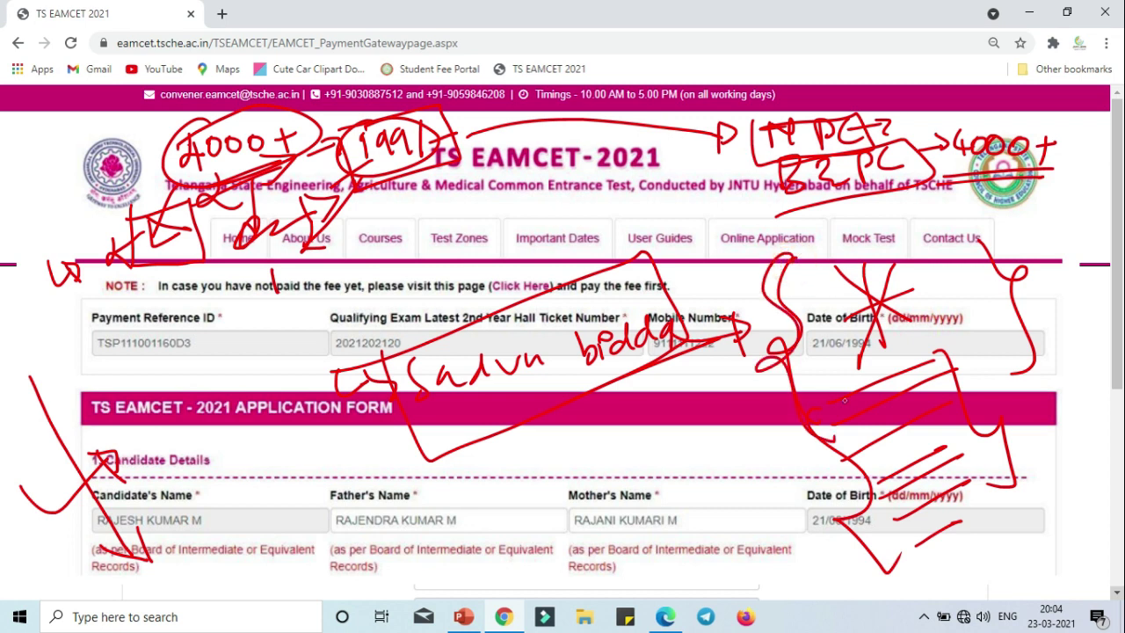
{"action": "mouse_move", "coordinate": [988, 250]}
{"action": "left_mouse_down"}
{"action": "mouse_move", "coordinate": [1002, 301]}
{"action": "mouse_move", "coordinate": [1055, 377]}
{"action": "left_mouse_up"}
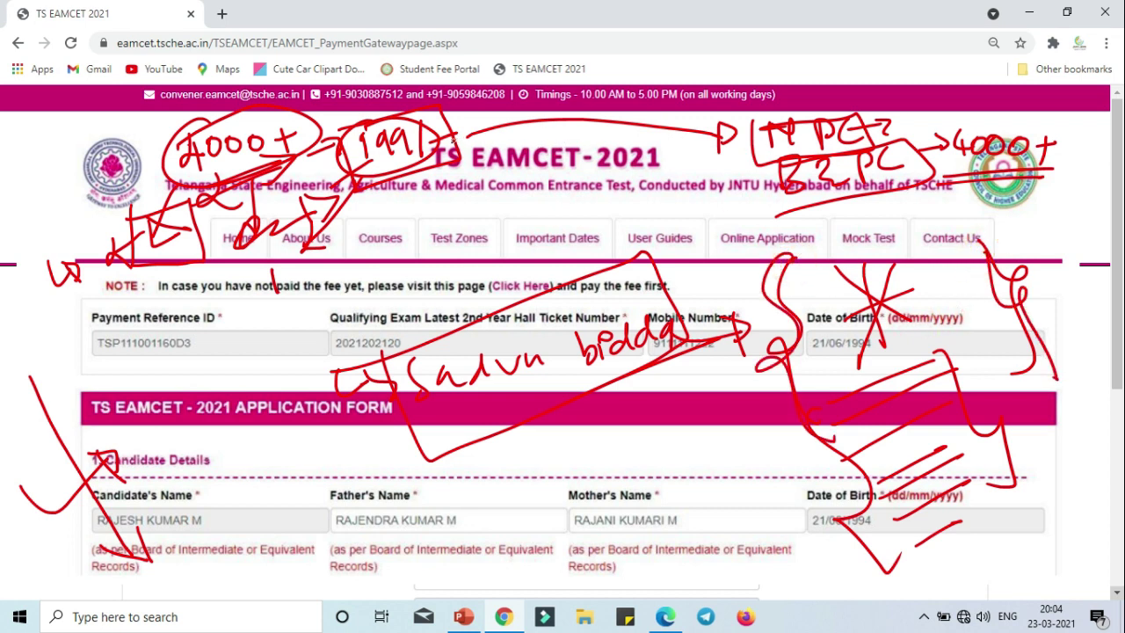
{"action": "left_click_drag", "start_coordinate": [453, 139], "coordinate": [489, 134]}
Arrow Father's Name and box a handwritten word, then erase all ink and circle Payment Reference ID.
{"action": "left_click_drag", "start_coordinate": [285, 424], "coordinate": [322, 517]}
{"action": "left_click_drag", "start_coordinate": [296, 482], "coordinate": [323, 518]}
{"action": "left_click_drag", "start_coordinate": [322, 466], "coordinate": [325, 521]}
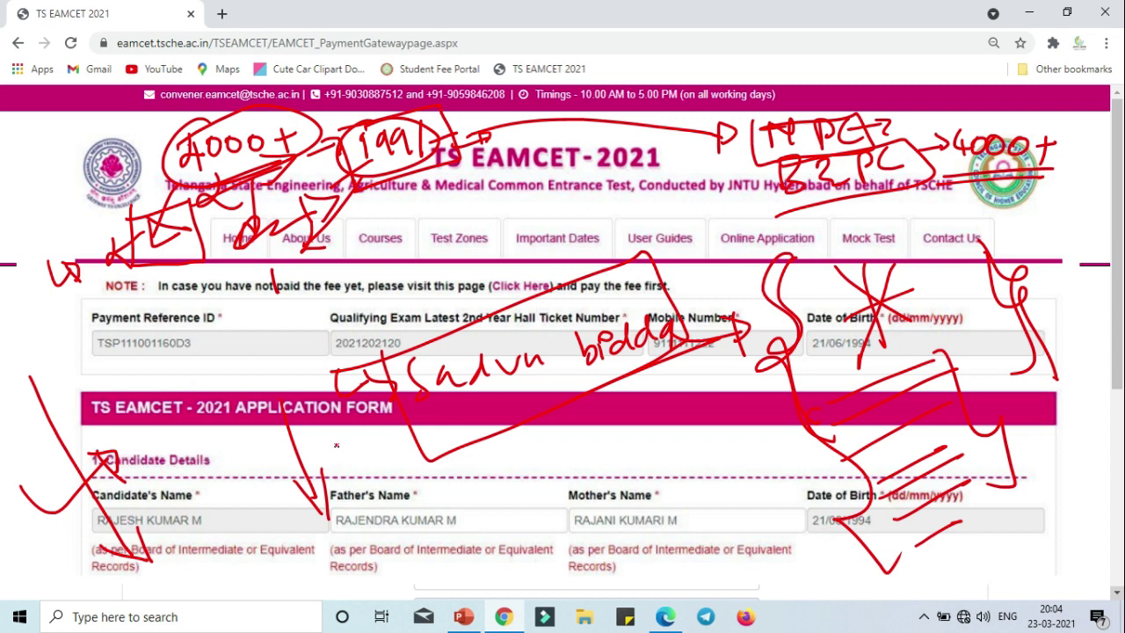
{"action": "mouse_move", "coordinate": [221, 357]}
{"action": "left_mouse_down"}
{"action": "mouse_move", "coordinate": [224, 344]}
{"action": "mouse_move", "coordinate": [285, 362]}
{"action": "mouse_move", "coordinate": [303, 331]}
{"action": "left_mouse_up"}
{"action": "mouse_move", "coordinate": [224, 391]}
{"action": "left_mouse_down"}
{"action": "mouse_move", "coordinate": [303, 308]}
{"action": "mouse_move", "coordinate": [222, 403]}
{"action": "left_mouse_up"}
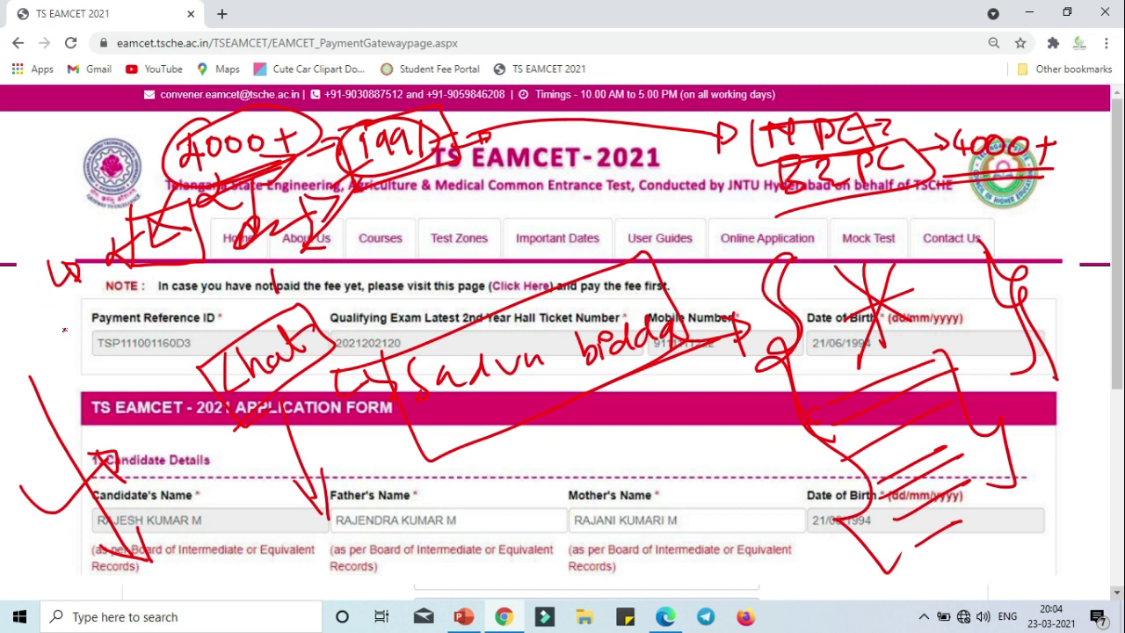
{"action": "mouse_move", "coordinate": [35, 328]}
{"action": "left_mouse_down"}
{"action": "mouse_move", "coordinate": [53, 325]}
{"action": "mouse_move", "coordinate": [45, 343]}
{"action": "left_mouse_up"}
{"action": "key", "text": "e"}
{"action": "mouse_move", "coordinate": [218, 318]}
{"action": "left_mouse_down"}
{"action": "mouse_move", "coordinate": [106, 376]}
{"action": "mouse_move", "coordinate": [167, 353]}
{"action": "mouse_move", "coordinate": [214, 363]}
{"action": "left_mouse_up"}
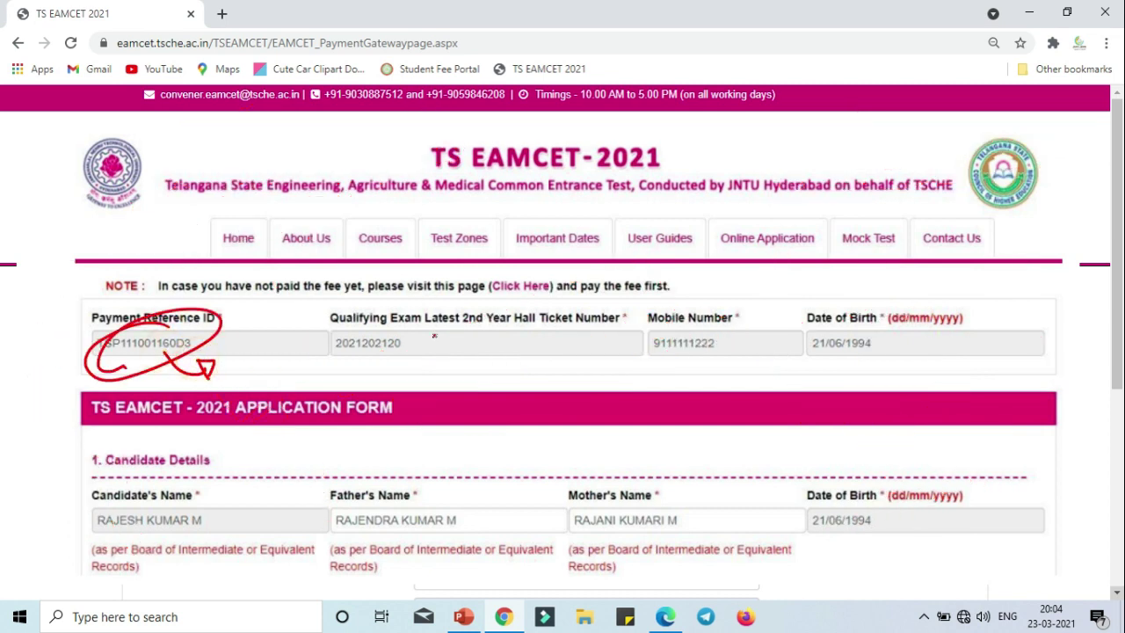
Circle hall ticket, mobile and birth date; underline Candidate's Name; arrow Father's and Mother's Name.
{"action": "left_click_drag", "start_coordinate": [420, 355], "coordinate": [447, 350]}
{"action": "left_click_drag", "start_coordinate": [734, 350], "coordinate": [627, 345]}
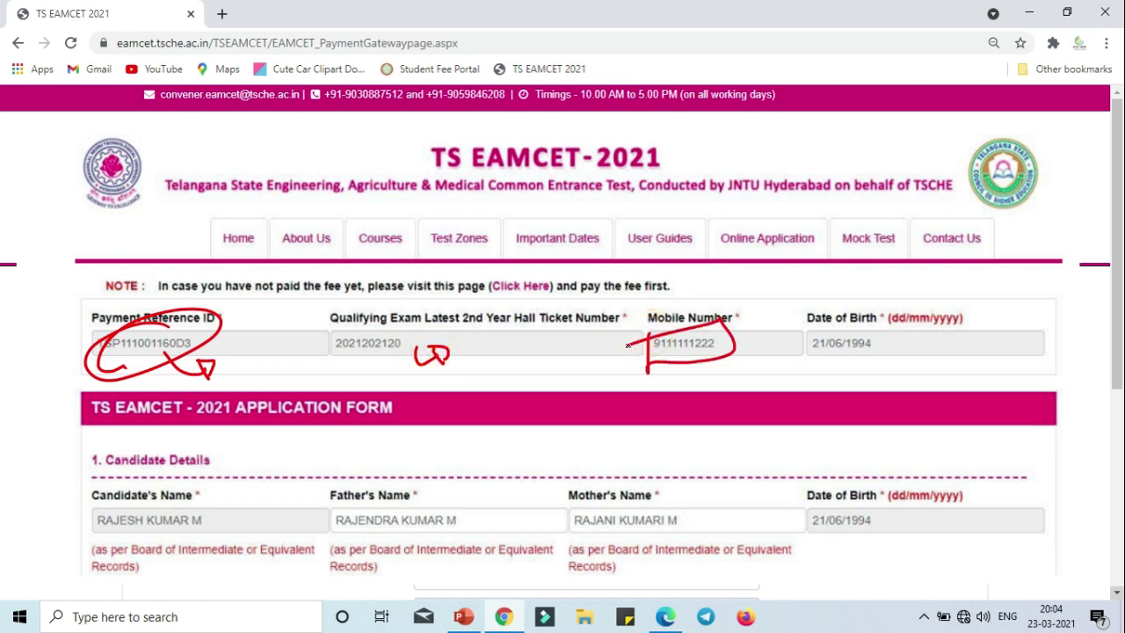
{"action": "mouse_move", "coordinate": [800, 322]}
{"action": "left_mouse_down"}
{"action": "mouse_move", "coordinate": [796, 368]}
{"action": "mouse_move", "coordinate": [883, 324]}
{"action": "mouse_move", "coordinate": [788, 337]}
{"action": "left_mouse_up"}
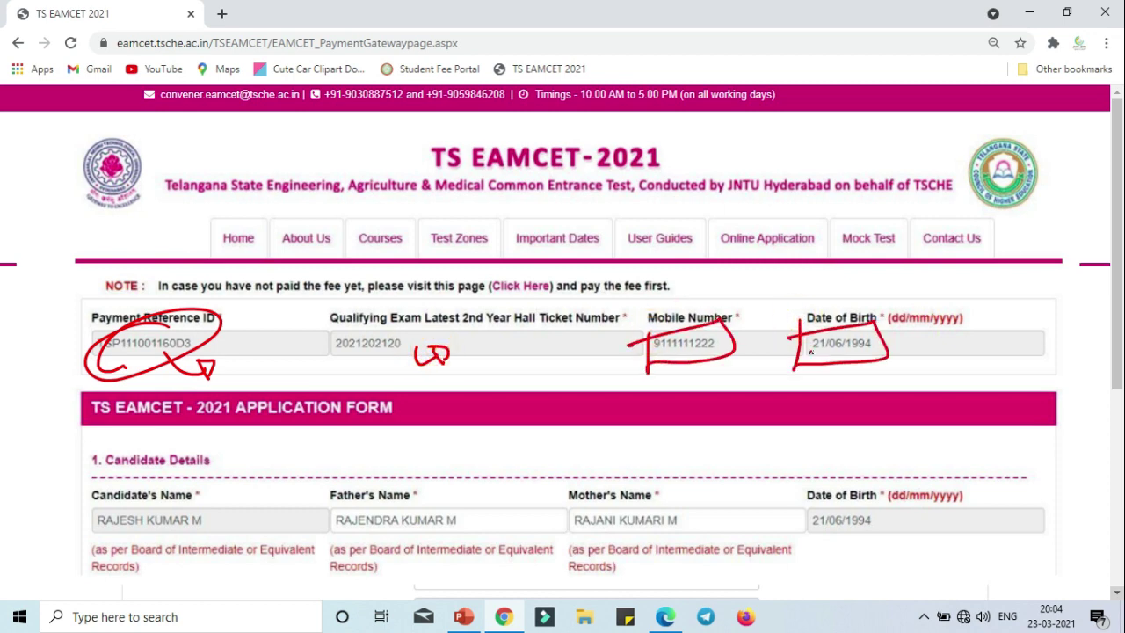
{"action": "mouse_move", "coordinate": [831, 369]}
{"action": "left_mouse_down"}
{"action": "mouse_move", "coordinate": [864, 374]}
{"action": "mouse_move", "coordinate": [849, 385]}
{"action": "mouse_move", "coordinate": [864, 387]}
{"action": "left_mouse_up"}
{"action": "mouse_move", "coordinate": [85, 500]}
{"action": "left_mouse_down"}
{"action": "mouse_move", "coordinate": [193, 522]}
{"action": "mouse_move", "coordinate": [180, 500]}
{"action": "left_mouse_up"}
{"action": "mouse_move", "coordinate": [422, 497]}
{"action": "left_mouse_down"}
{"action": "mouse_move", "coordinate": [456, 468]}
{"action": "mouse_move", "coordinate": [475, 471]}
{"action": "mouse_move", "coordinate": [492, 502]}
{"action": "mouse_move", "coordinate": [479, 518]}
{"action": "left_mouse_up"}
{"action": "left_click_drag", "start_coordinate": [490, 480], "coordinate": [508, 490]}
{"action": "mouse_move", "coordinate": [232, 508]}
{"action": "left_mouse_down"}
{"action": "mouse_move", "coordinate": [247, 531]}
{"action": "mouse_move", "coordinate": [264, 492]}
{"action": "mouse_move", "coordinate": [248, 497]}
{"action": "mouse_move", "coordinate": [286, 561]}
{"action": "mouse_move", "coordinate": [290, 538]}
{"action": "mouse_move", "coordinate": [247, 526]}
{"action": "mouse_move", "coordinate": [278, 453]}
{"action": "mouse_move", "coordinate": [290, 465]}
{"action": "mouse_move", "coordinate": [269, 430]}
{"action": "mouse_move", "coordinate": [264, 445]}
{"action": "left_mouse_up"}
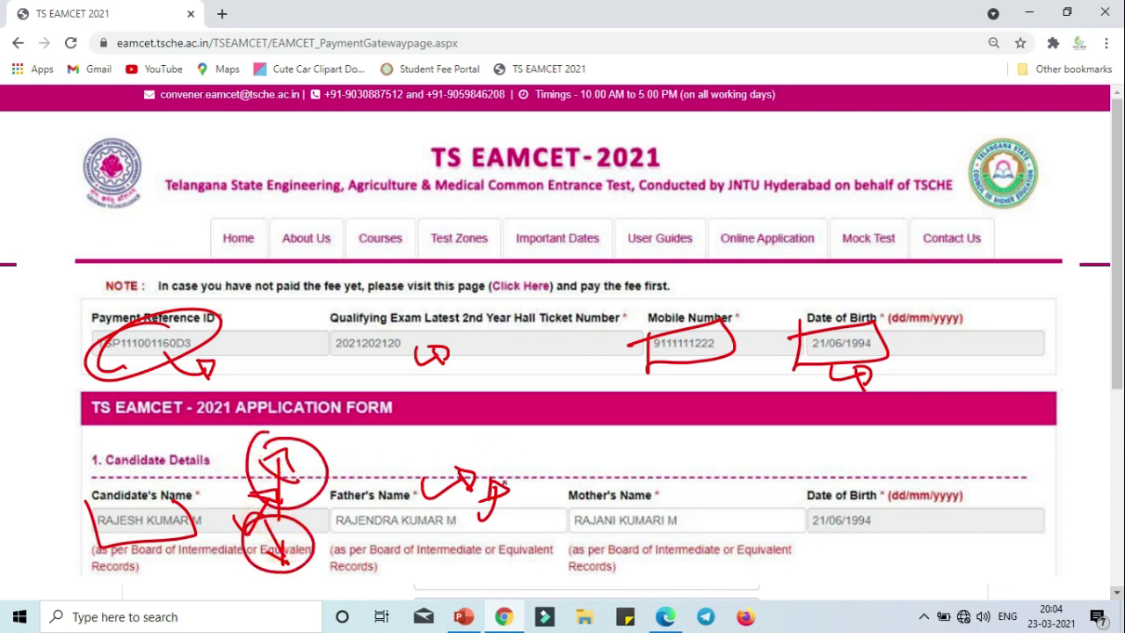
{"action": "mouse_move", "coordinate": [494, 519]}
{"action": "left_mouse_down"}
{"action": "mouse_move", "coordinate": [526, 466]}
{"action": "mouse_move", "coordinate": [533, 474]}
{"action": "left_mouse_up"}
{"action": "mouse_move", "coordinate": [724, 506]}
{"action": "left_mouse_down"}
{"action": "mouse_move", "coordinate": [708, 456]}
{"action": "mouse_move", "coordinate": [719, 480]}
{"action": "left_mouse_up"}
{"action": "mouse_move", "coordinate": [951, 492]}
{"action": "left_mouse_down"}
{"action": "mouse_move", "coordinate": [938, 449]}
{"action": "mouse_move", "coordinate": [946, 466]}
{"action": "mouse_move", "coordinate": [981, 482]}
{"action": "mouse_move", "coordinate": [1003, 459]}
{"action": "mouse_move", "coordinate": [996, 475]}
{"action": "mouse_move", "coordinate": [1023, 540]}
{"action": "mouse_move", "coordinate": [1052, 508]}
{"action": "mouse_move", "coordinate": [1016, 559]}
{"action": "left_mouse_up"}
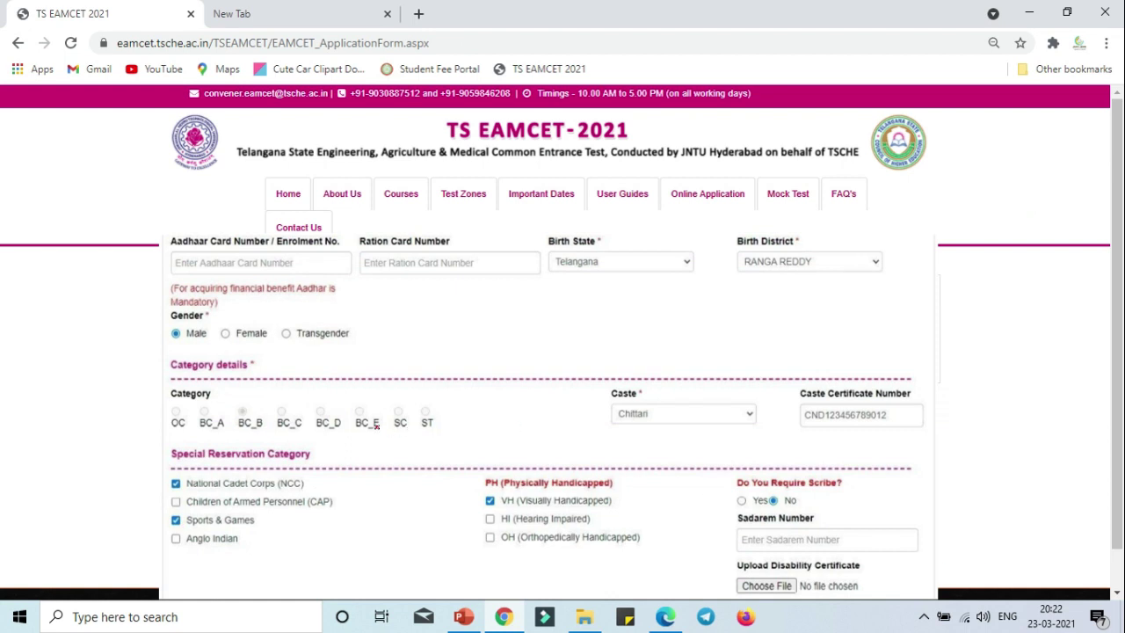
Mark the Aadhaar and Ration Card fields and circle Birth State Telangana and Birth District with arrows.
{"action": "mouse_move", "coordinate": [197, 275]}
{"action": "left_mouse_down"}
{"action": "mouse_move", "coordinate": [242, 262]}
{"action": "mouse_move", "coordinate": [228, 261]}
{"action": "left_mouse_up"}
{"action": "right_click", "coordinate": [230, 259]}
{"action": "left_click", "coordinate": [455, 265]}
{"action": "mouse_move", "coordinate": [450, 263]}
{"action": "left_mouse_down"}
{"action": "mouse_move", "coordinate": [458, 285]}
{"action": "mouse_move", "coordinate": [510, 268]}
{"action": "left_mouse_up"}
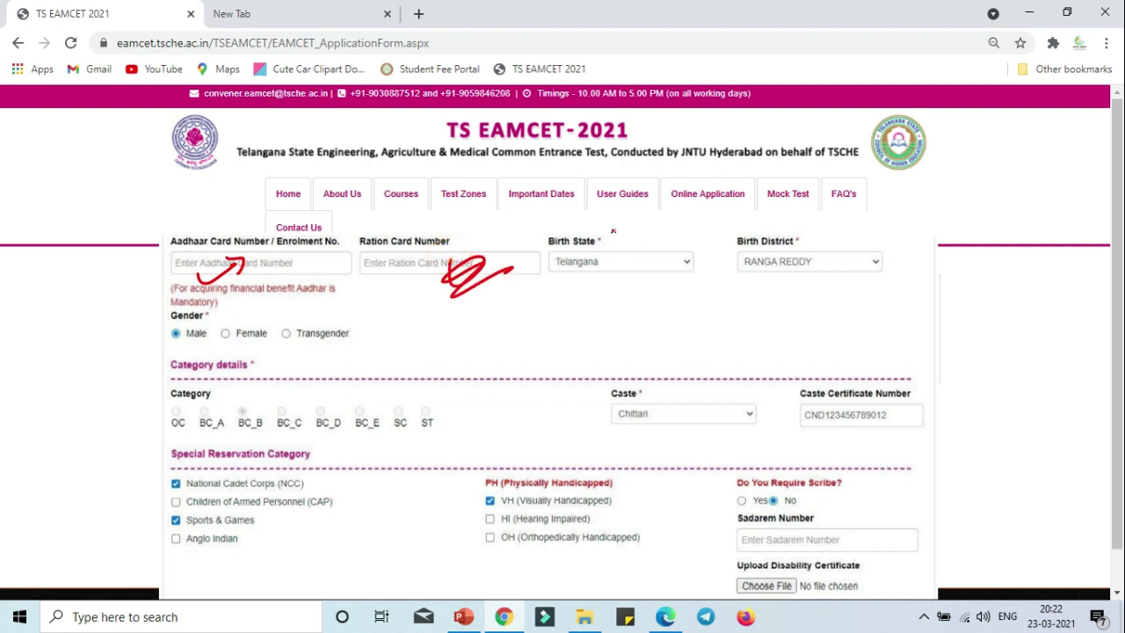
{"action": "mouse_move", "coordinate": [613, 231]}
{"action": "left_mouse_down"}
{"action": "mouse_move", "coordinate": [655, 247]}
{"action": "mouse_move", "coordinate": [668, 319]}
{"action": "mouse_move", "coordinate": [677, 303]}
{"action": "mouse_move", "coordinate": [628, 299]}
{"action": "left_mouse_up"}
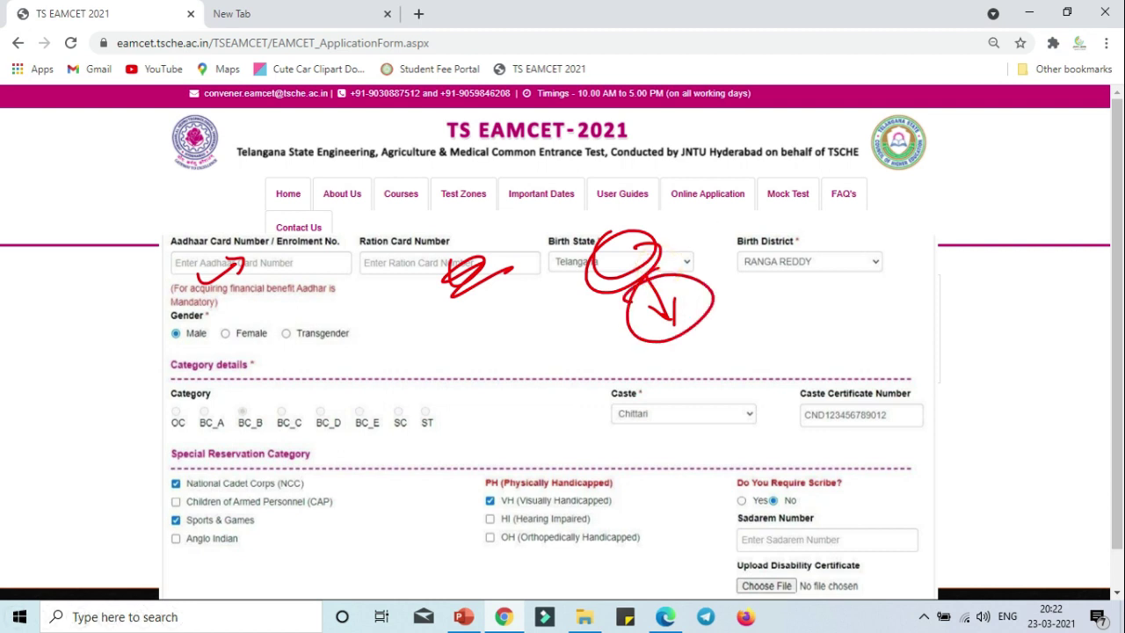
{"action": "mouse_move", "coordinate": [609, 266]}
{"action": "left_mouse_down"}
{"action": "mouse_move", "coordinate": [599, 324]}
{"action": "mouse_move", "coordinate": [580, 290]}
{"action": "mouse_move", "coordinate": [580, 334]}
{"action": "mouse_move", "coordinate": [581, 308]}
{"action": "left_mouse_up"}
{"action": "mouse_move", "coordinate": [790, 220]}
{"action": "left_mouse_down"}
{"action": "mouse_move", "coordinate": [709, 259]}
{"action": "mouse_move", "coordinate": [823, 263]}
{"action": "mouse_move", "coordinate": [766, 220]}
{"action": "left_mouse_up"}
{"action": "mouse_move", "coordinate": [777, 285]}
{"action": "left_mouse_down"}
{"action": "mouse_move", "coordinate": [794, 332]}
{"action": "mouse_move", "coordinate": [779, 320]}
{"action": "mouse_move", "coordinate": [801, 313]}
{"action": "left_mouse_up"}
Circle and underline the gender options, looping from Male and adding arrows near Transgender.
{"action": "mouse_move", "coordinate": [180, 318]}
{"action": "left_mouse_down"}
{"action": "mouse_move", "coordinate": [173, 323]}
{"action": "mouse_move", "coordinate": [265, 313]}
{"action": "left_mouse_up"}
{"action": "mouse_move", "coordinate": [163, 350]}
{"action": "left_mouse_down"}
{"action": "mouse_move", "coordinate": [272, 345]}
{"action": "mouse_move", "coordinate": [262, 337]}
{"action": "left_mouse_up"}
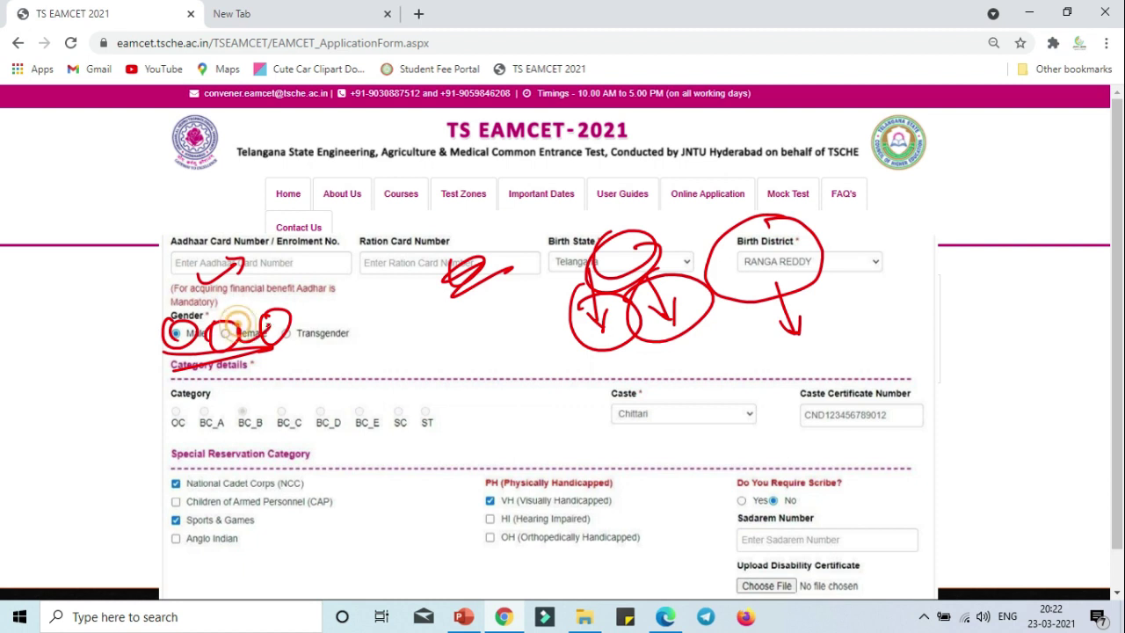
{"action": "left_click_drag", "start_coordinate": [180, 325], "coordinate": [189, 347]}
{"action": "left_click_drag", "start_coordinate": [189, 347], "coordinate": [211, 374]}
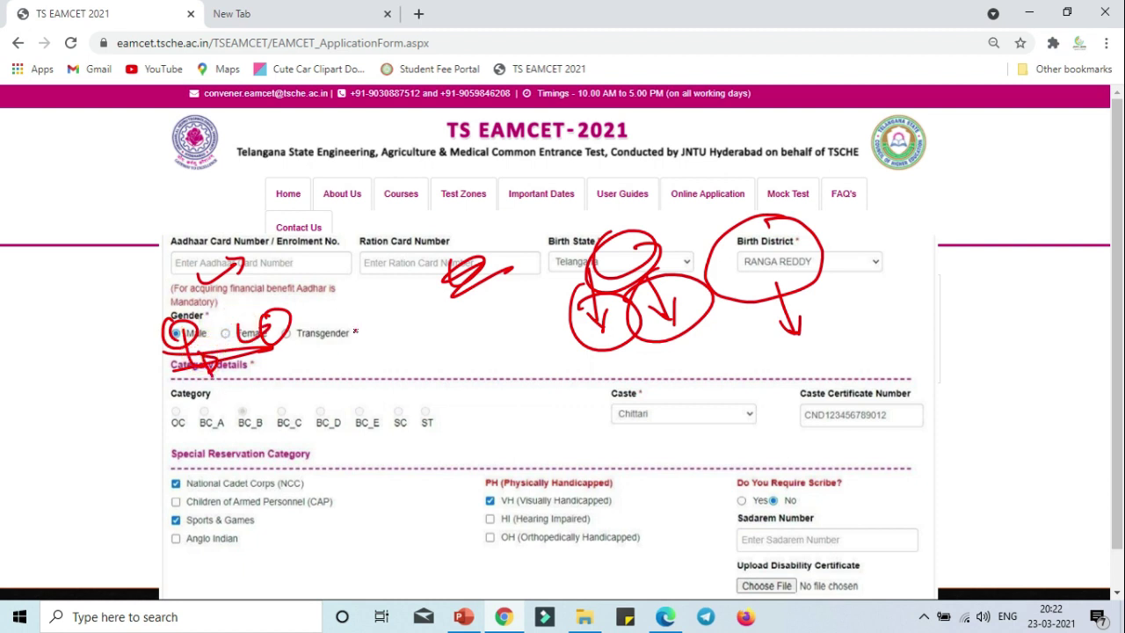
{"action": "mouse_move", "coordinate": [357, 322]}
{"action": "left_mouse_down"}
{"action": "mouse_move", "coordinate": [382, 336]}
{"action": "mouse_move", "coordinate": [402, 325]}
{"action": "left_mouse_up"}
{"action": "mouse_move", "coordinate": [378, 363]}
{"action": "left_mouse_down"}
{"action": "mouse_move", "coordinate": [444, 331]}
{"action": "mouse_move", "coordinate": [432, 332]}
{"action": "left_mouse_up"}
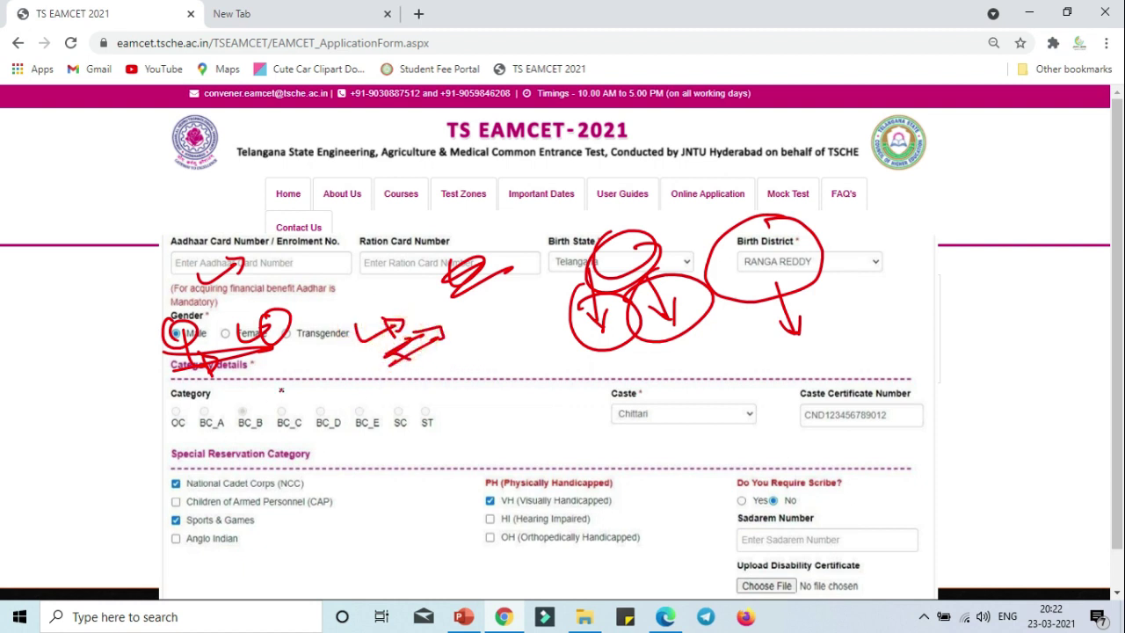
Box the Category options with an asterisk above, a fee note and arrow left, and an arrow right.
{"action": "mouse_move", "coordinate": [163, 393]}
{"action": "left_mouse_down"}
{"action": "mouse_move", "coordinate": [174, 439]}
{"action": "mouse_move", "coordinate": [446, 438]}
{"action": "left_mouse_up"}
{"action": "left_click_drag", "start_coordinate": [439, 384], "coordinate": [199, 378]}
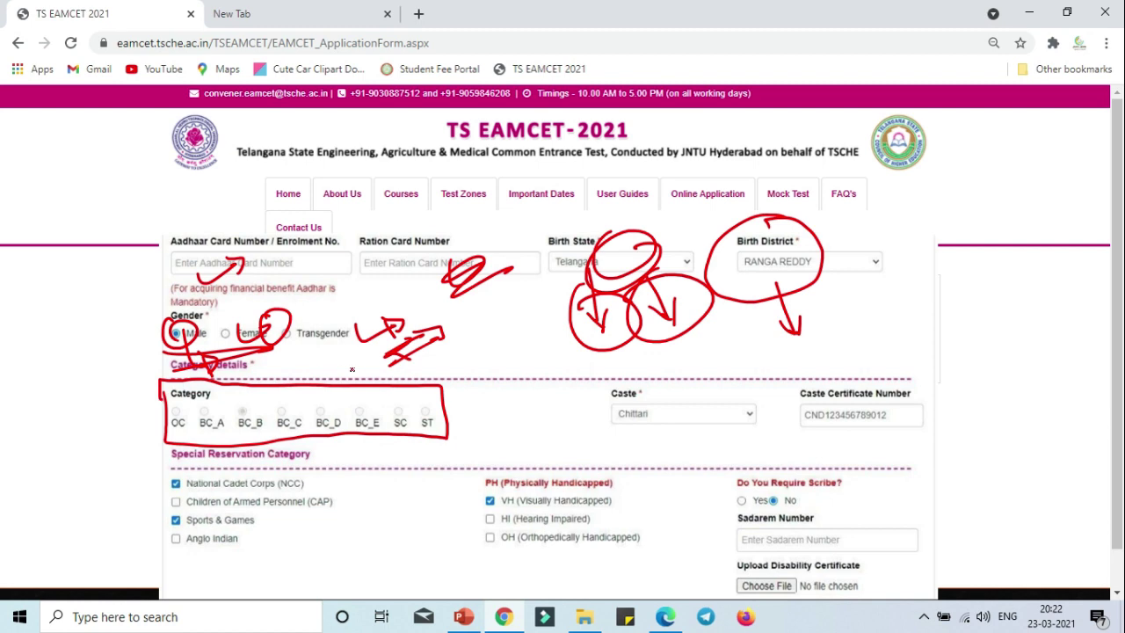
{"action": "mouse_move", "coordinate": [352, 370]}
{"action": "left_mouse_down"}
{"action": "mouse_move", "coordinate": [341, 361]}
{"action": "mouse_move", "coordinate": [364, 377]}
{"action": "left_mouse_up"}
{"action": "mouse_move", "coordinate": [160, 396]}
{"action": "left_mouse_down"}
{"action": "mouse_move", "coordinate": [103, 430]}
{"action": "mouse_move", "coordinate": [136, 429]}
{"action": "left_mouse_up"}
{"action": "mouse_move", "coordinate": [68, 434]}
{"action": "left_mouse_down"}
{"action": "mouse_move", "coordinate": [52, 413]}
{"action": "mouse_move", "coordinate": [83, 379]}
{"action": "mouse_move", "coordinate": [105, 374]}
{"action": "mouse_move", "coordinate": [88, 440]}
{"action": "mouse_move", "coordinate": [141, 398]}
{"action": "left_mouse_up"}
{"action": "mouse_move", "coordinate": [143, 426]}
{"action": "left_mouse_down"}
{"action": "mouse_move", "coordinate": [86, 480]}
{"action": "mouse_move", "coordinate": [89, 493]}
{"action": "left_mouse_up"}
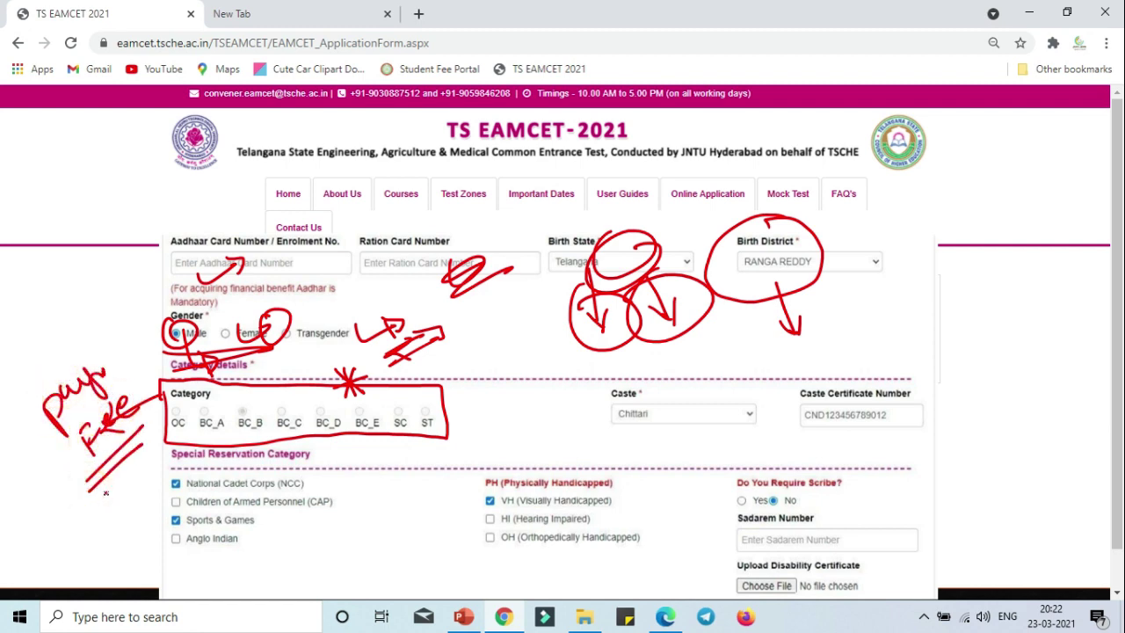
{"action": "left_click_drag", "start_coordinate": [454, 413], "coordinate": [497, 401]}
Box the Caste dropdown and Caste Certificate Number field, with a note below and a right-margin box.
{"action": "right_click", "coordinate": [482, 391]}
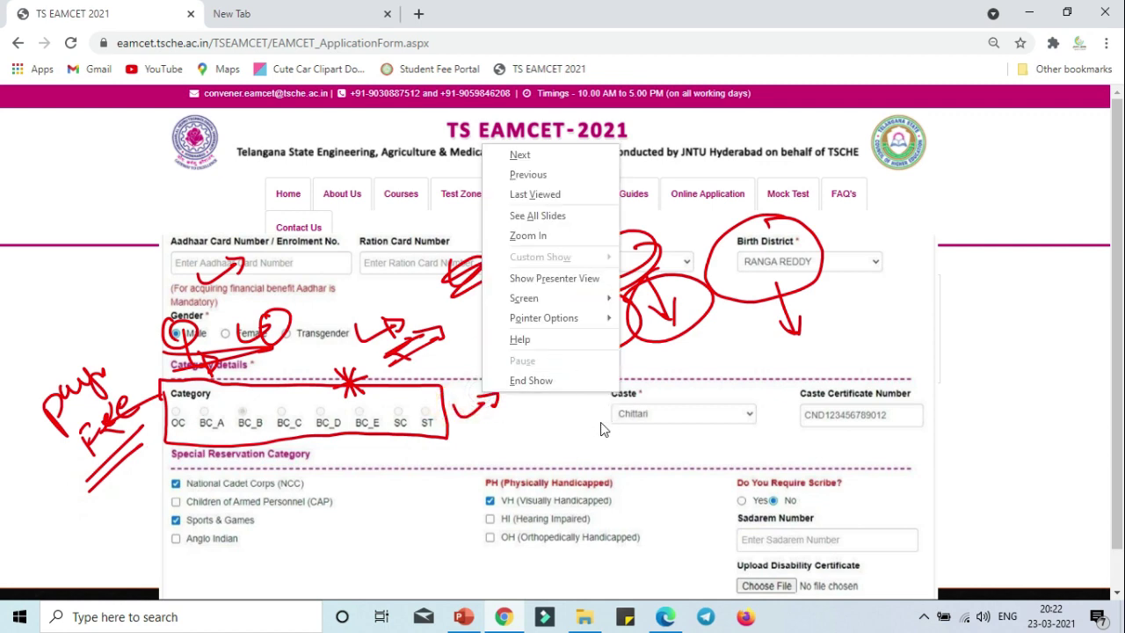
{"action": "left_click", "coordinate": [591, 416]}
{"action": "mouse_move", "coordinate": [598, 380]}
{"action": "left_mouse_down"}
{"action": "mouse_move", "coordinate": [599, 440]}
{"action": "mouse_move", "coordinate": [739, 418]}
{"action": "mouse_move", "coordinate": [603, 383]}
{"action": "left_mouse_up"}
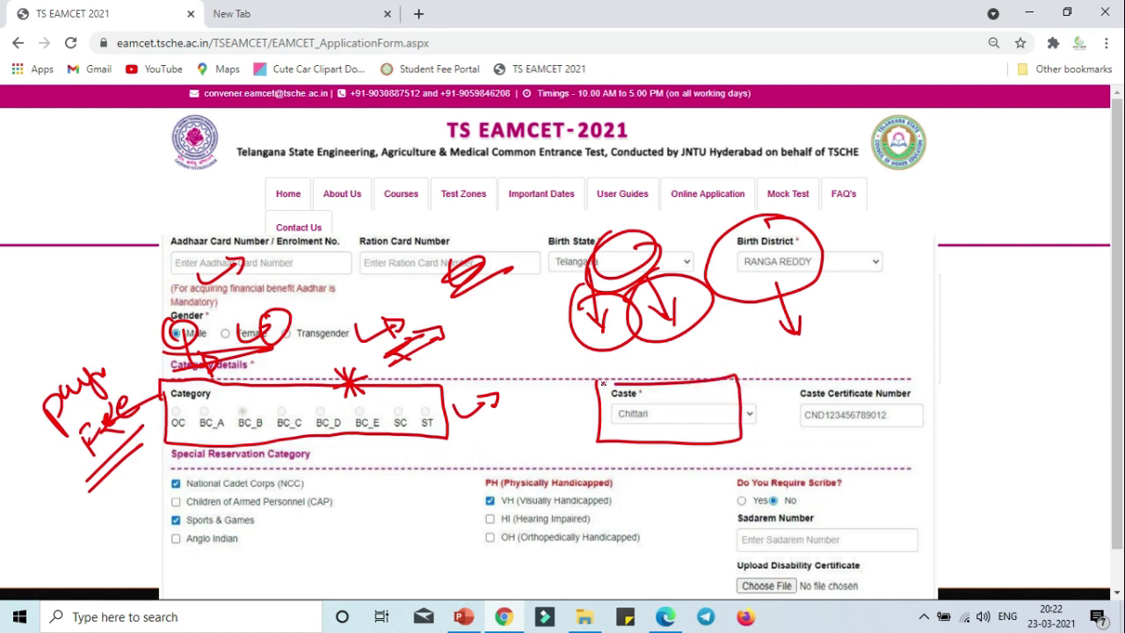
{"action": "mouse_move", "coordinate": [677, 412]}
{"action": "left_mouse_down"}
{"action": "mouse_move", "coordinate": [694, 474]}
{"action": "mouse_move", "coordinate": [708, 475]}
{"action": "mouse_move", "coordinate": [710, 452]}
{"action": "mouse_move", "coordinate": [743, 479]}
{"action": "mouse_move", "coordinate": [770, 471]}
{"action": "left_mouse_up"}
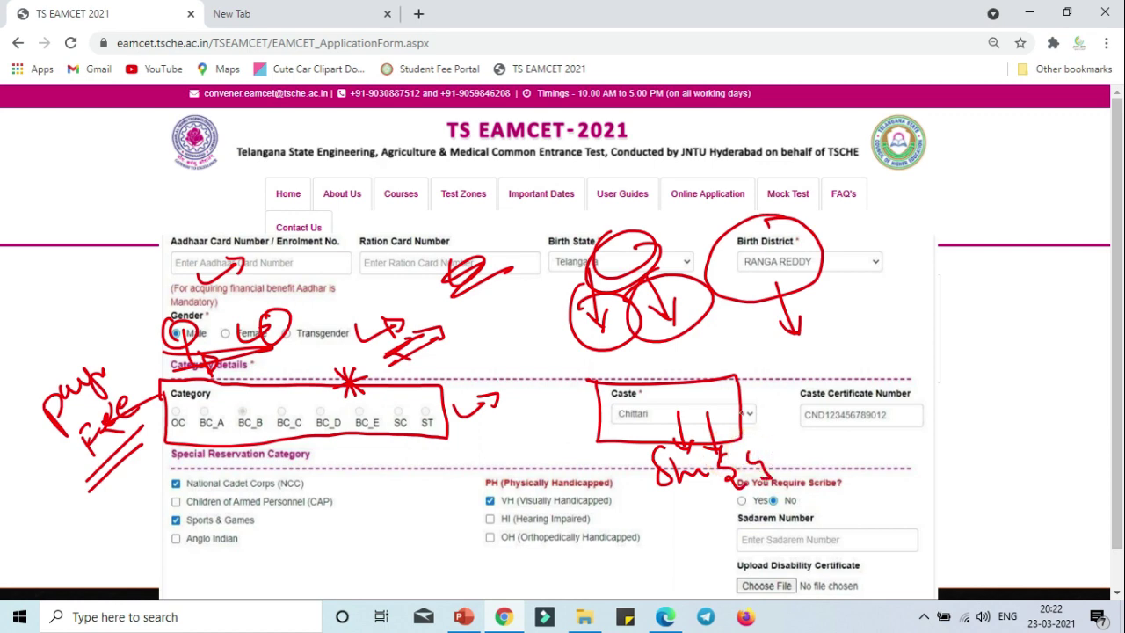
{"action": "mouse_move", "coordinate": [753, 433]}
{"action": "left_mouse_down"}
{"action": "mouse_move", "coordinate": [777, 455]}
{"action": "mouse_move", "coordinate": [761, 410]}
{"action": "mouse_move", "coordinate": [765, 434]}
{"action": "left_mouse_up"}
{"action": "mouse_move", "coordinate": [797, 370]}
{"action": "left_mouse_down"}
{"action": "mouse_move", "coordinate": [798, 406]}
{"action": "mouse_move", "coordinate": [911, 447]}
{"action": "mouse_move", "coordinate": [939, 368]}
{"action": "mouse_move", "coordinate": [800, 370]}
{"action": "mouse_move", "coordinate": [844, 364]}
{"action": "left_mouse_up"}
{"action": "left_click_drag", "start_coordinate": [963, 264], "coordinate": [992, 431]}
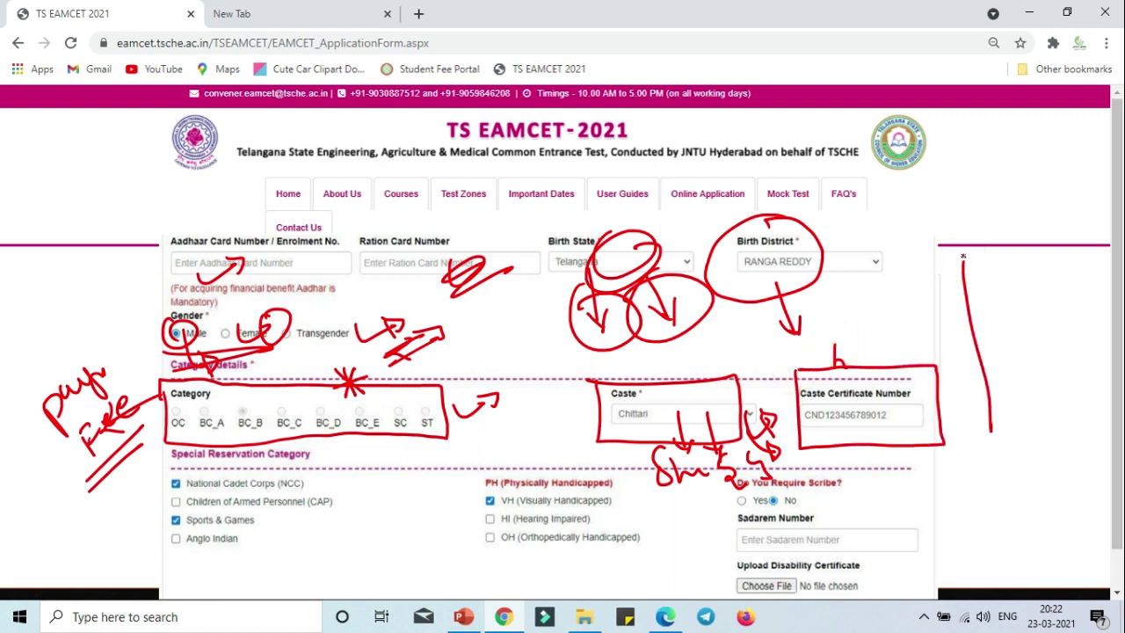
{"action": "mouse_move", "coordinate": [963, 255]}
{"action": "left_mouse_down"}
{"action": "mouse_move", "coordinate": [1077, 296]}
{"action": "mouse_move", "coordinate": [1087, 404]}
{"action": "mouse_move", "coordinate": [995, 420]}
{"action": "left_mouse_up"}
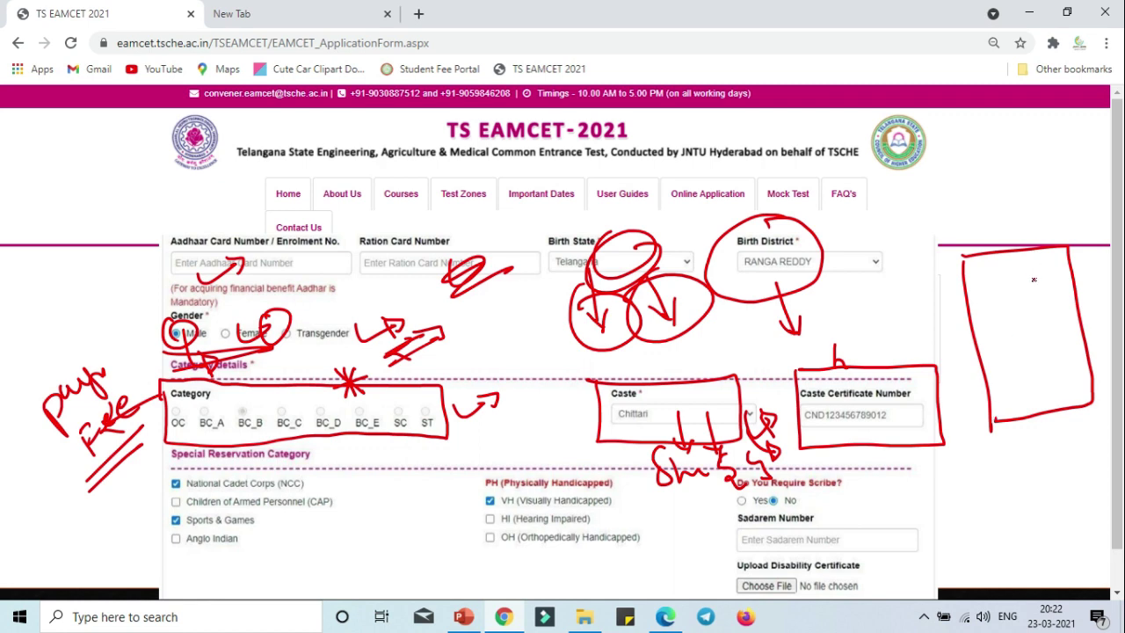
{"action": "mouse_move", "coordinate": [966, 268]}
{"action": "left_mouse_down"}
{"action": "mouse_move", "coordinate": [1056, 269]}
{"action": "mouse_move", "coordinate": [1039, 287]}
{"action": "mouse_move", "coordinate": [1064, 278]}
{"action": "mouse_move", "coordinate": [892, 379]}
{"action": "mouse_move", "coordinate": [883, 362]}
{"action": "mouse_move", "coordinate": [940, 369]}
{"action": "mouse_move", "coordinate": [862, 376]}
{"action": "left_mouse_up"}
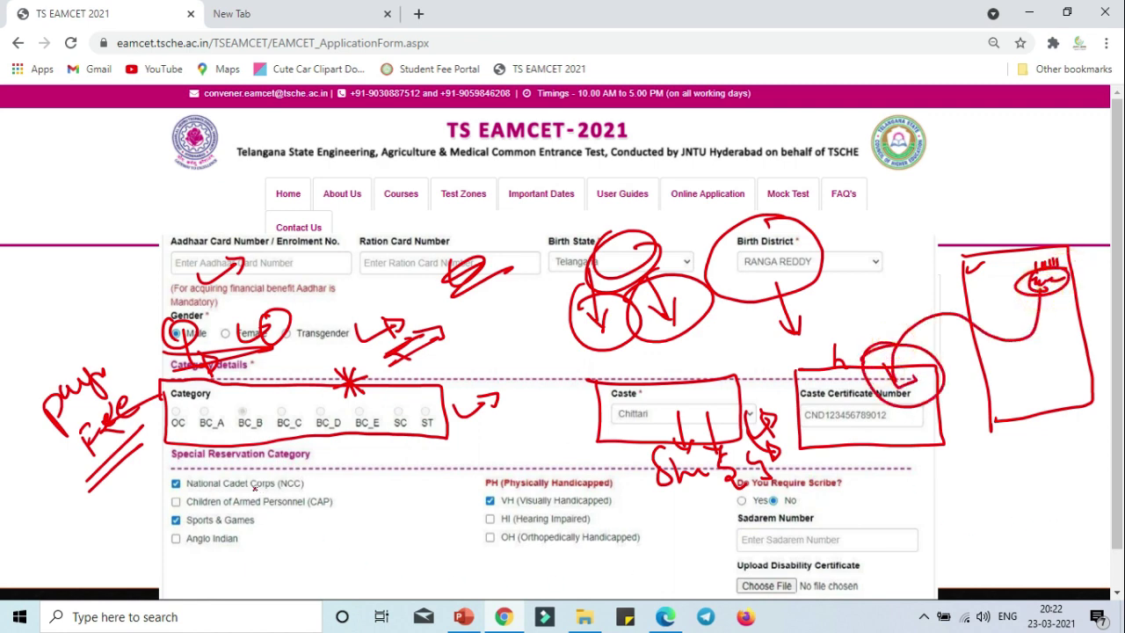
Annotate the Special Reservation Category heading, circle VH, and cross out the VH and HI options.
{"action": "mouse_move", "coordinate": [310, 474]}
{"action": "left_mouse_down"}
{"action": "mouse_move", "coordinate": [349, 464]}
{"action": "mouse_move", "coordinate": [381, 515]}
{"action": "mouse_move", "coordinate": [357, 531]}
{"action": "left_mouse_up"}
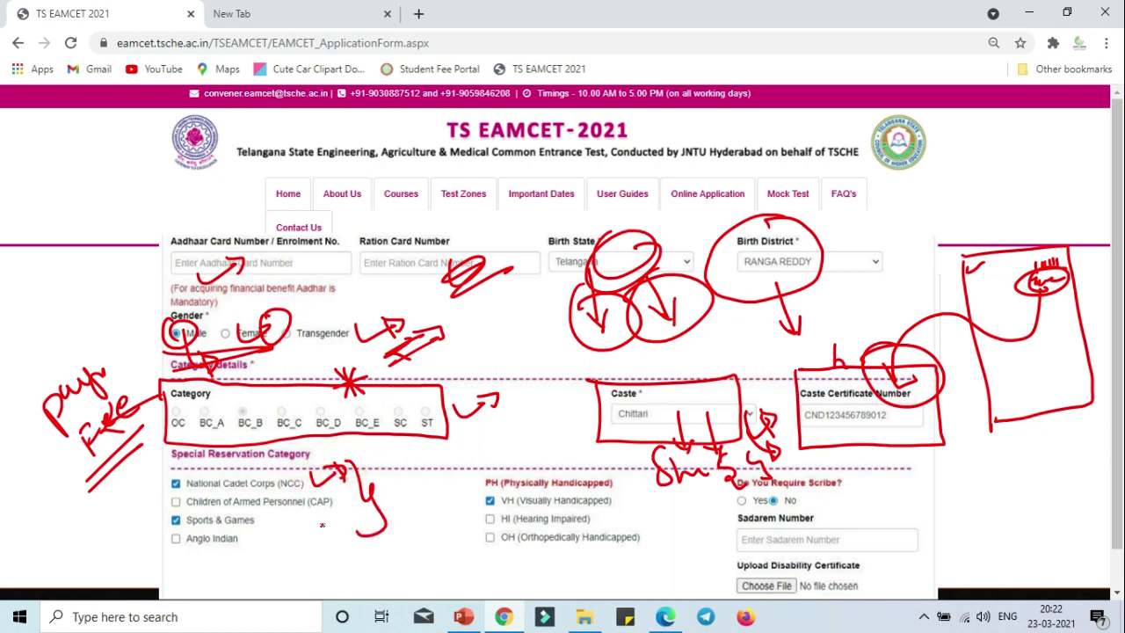
{"action": "left_click", "coordinate": [254, 556]}
{"action": "mouse_move", "coordinate": [487, 490]}
{"action": "left_mouse_down"}
{"action": "mouse_move", "coordinate": [506, 492]}
{"action": "mouse_move", "coordinate": [464, 519]}
{"action": "left_mouse_up"}
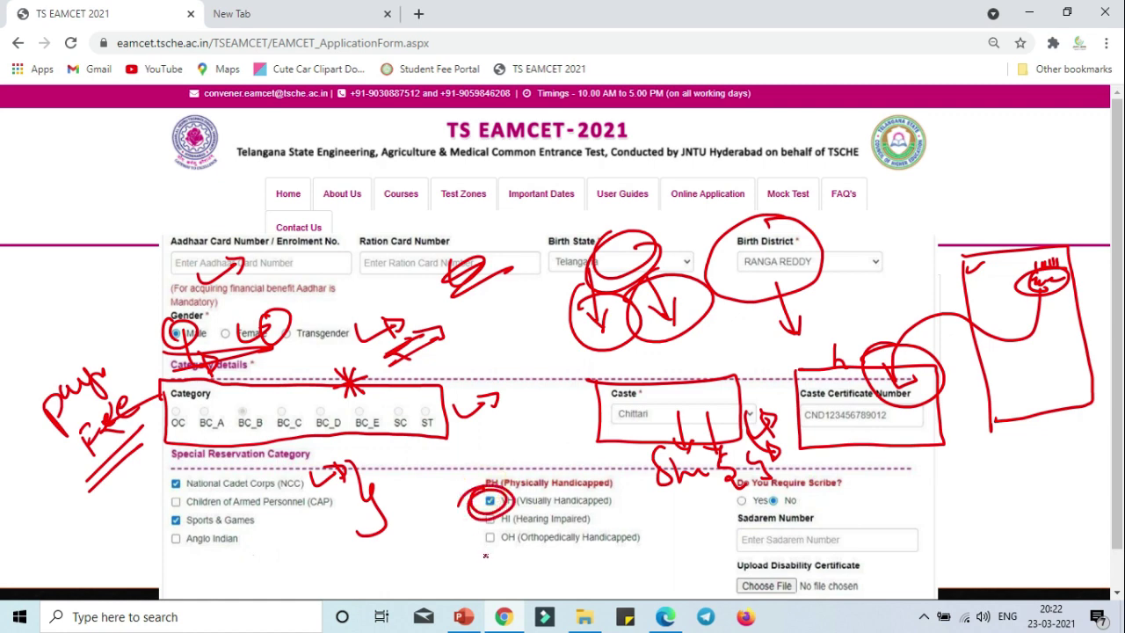
{"action": "left_click_drag", "start_coordinate": [493, 360], "coordinate": [513, 387]}
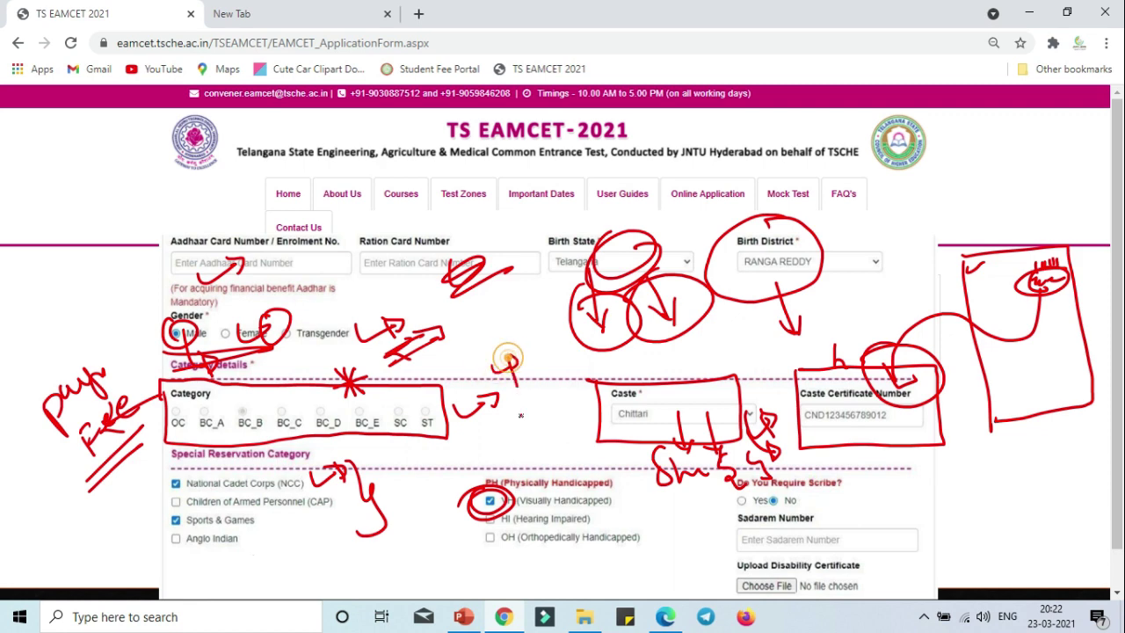
{"action": "left_click", "coordinate": [488, 511]}
{"action": "left_click_drag", "start_coordinate": [498, 479], "coordinate": [587, 534]}
{"action": "left_click_drag", "start_coordinate": [564, 475], "coordinate": [525, 556]}
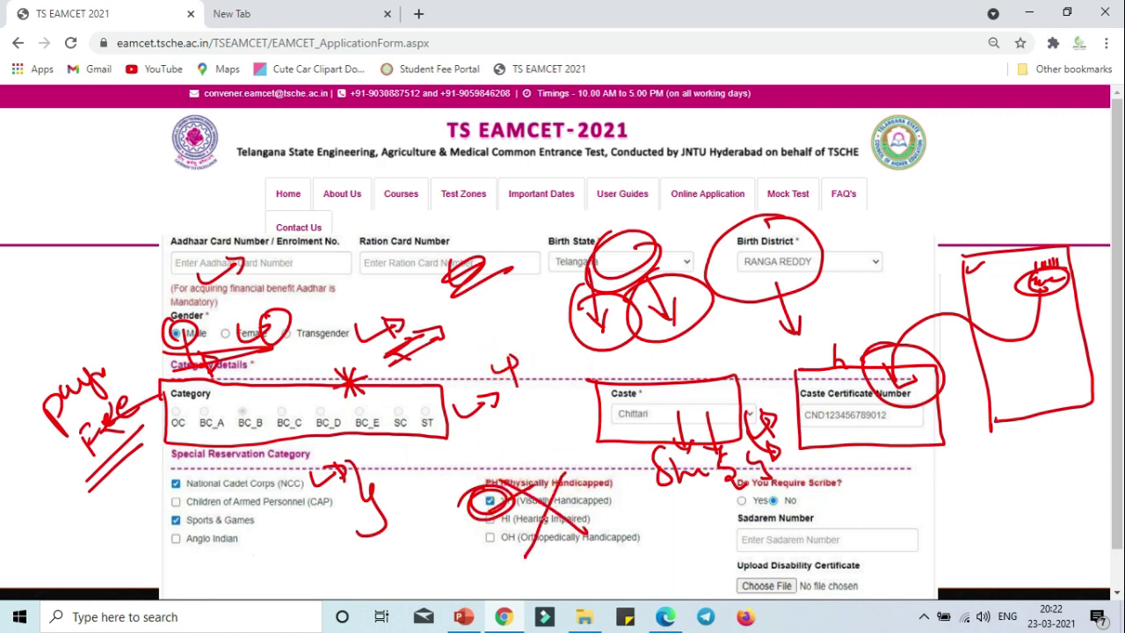
Underline and cross-mark the scribe Yes/No choice and draw an arc toward Upload Disability Certificate.
{"action": "mouse_move", "coordinate": [739, 509]}
{"action": "left_mouse_down"}
{"action": "mouse_move", "coordinate": [898, 503]}
{"action": "mouse_move", "coordinate": [888, 514]}
{"action": "mouse_move", "coordinate": [914, 562]}
{"action": "mouse_move", "coordinate": [925, 555]}
{"action": "left_mouse_up"}
{"action": "left_click_drag", "start_coordinate": [883, 475], "coordinate": [879, 526]}
{"action": "mouse_move", "coordinate": [879, 526]}
{"action": "left_mouse_down"}
{"action": "mouse_move", "coordinate": [945, 527]}
{"action": "mouse_move", "coordinate": [870, 493]}
{"action": "left_mouse_up"}
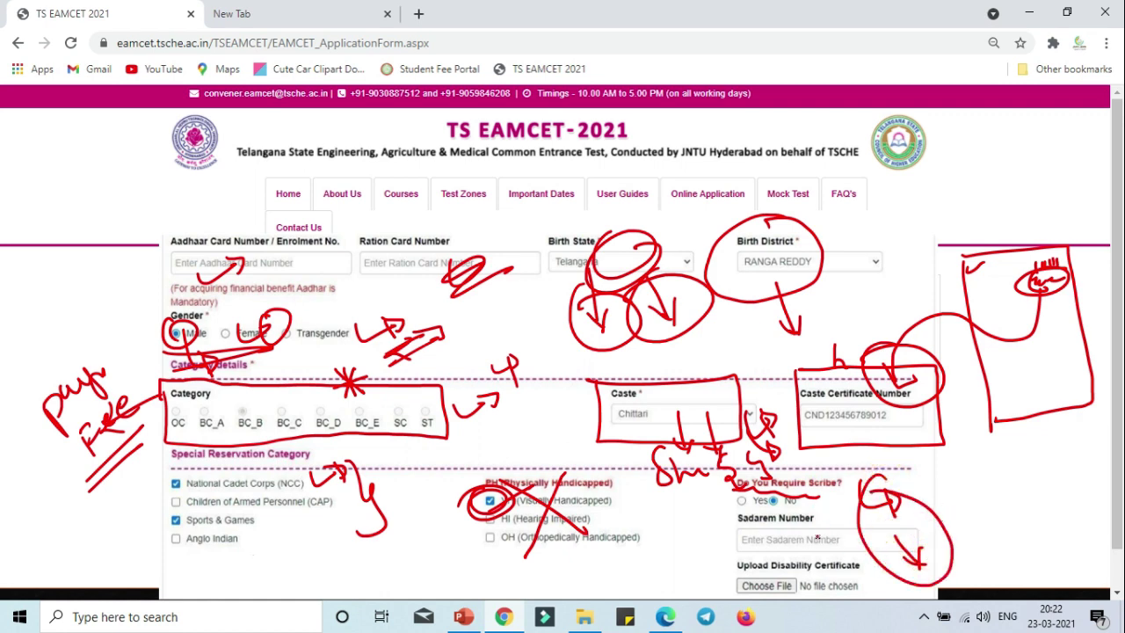
{"action": "mouse_move", "coordinate": [814, 519]}
{"action": "left_mouse_down"}
{"action": "mouse_move", "coordinate": [842, 506]}
{"action": "mouse_move", "coordinate": [837, 526]}
{"action": "left_mouse_up"}
{"action": "mouse_move", "coordinate": [721, 591]}
{"action": "left_mouse_down"}
{"action": "mouse_move", "coordinate": [801, 531]}
{"action": "mouse_move", "coordinate": [857, 588]}
{"action": "mouse_move", "coordinate": [753, 598]}
{"action": "mouse_move", "coordinate": [684, 577]}
{"action": "mouse_move", "coordinate": [694, 566]}
{"action": "left_mouse_up"}
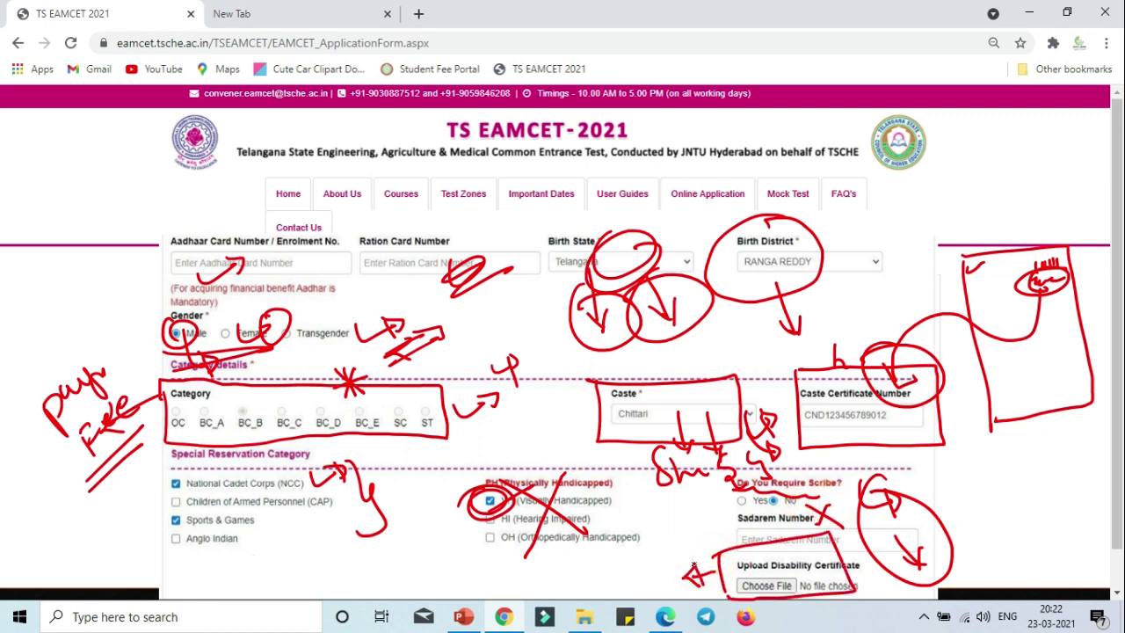
{"action": "right_click", "coordinate": [703, 571]}
{"action": "left_click", "coordinate": [653, 555]}
Draw an arrow and an underlined handwritten note beside the Minority options.
{"action": "mouse_move", "coordinate": [970, 457]}
{"action": "left_mouse_down"}
{"action": "mouse_move", "coordinate": [1020, 486]}
{"action": "mouse_move", "coordinate": [990, 503]}
{"action": "left_mouse_up"}
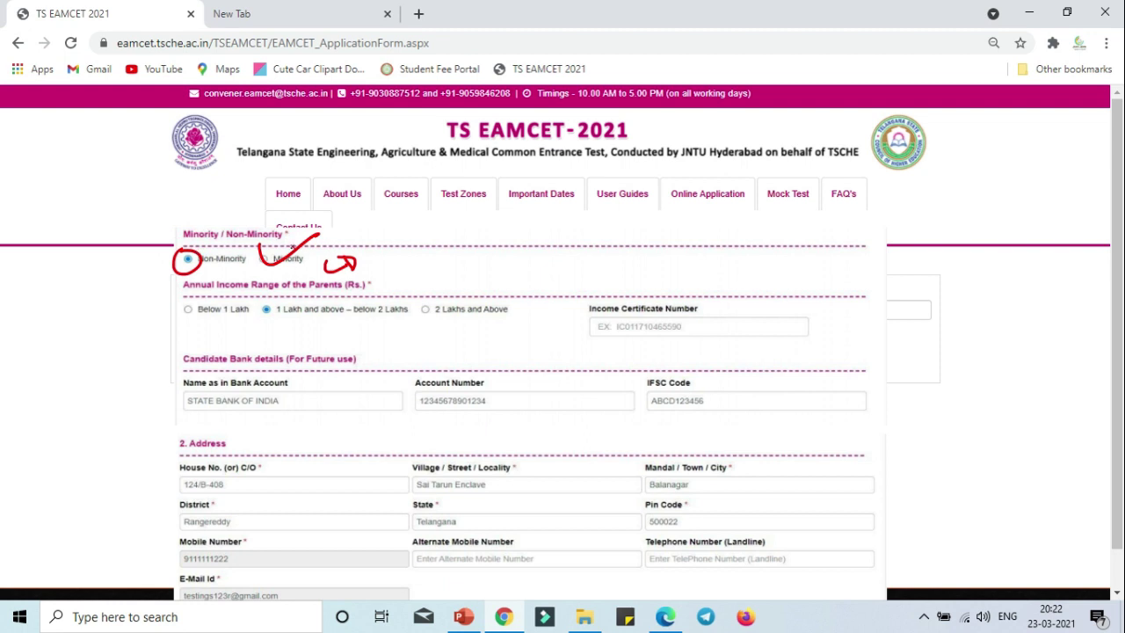
{"action": "mouse_move", "coordinate": [293, 248]}
{"action": "left_mouse_down"}
{"action": "mouse_move", "coordinate": [399, 252]}
{"action": "mouse_move", "coordinate": [438, 231]}
{"action": "left_mouse_up"}
{"action": "mouse_move", "coordinate": [442, 281]}
{"action": "left_mouse_down"}
{"action": "mouse_move", "coordinate": [460, 251]}
{"action": "mouse_move", "coordinate": [558, 251]}
{"action": "mouse_move", "coordinate": [583, 268]}
{"action": "left_mouse_up"}
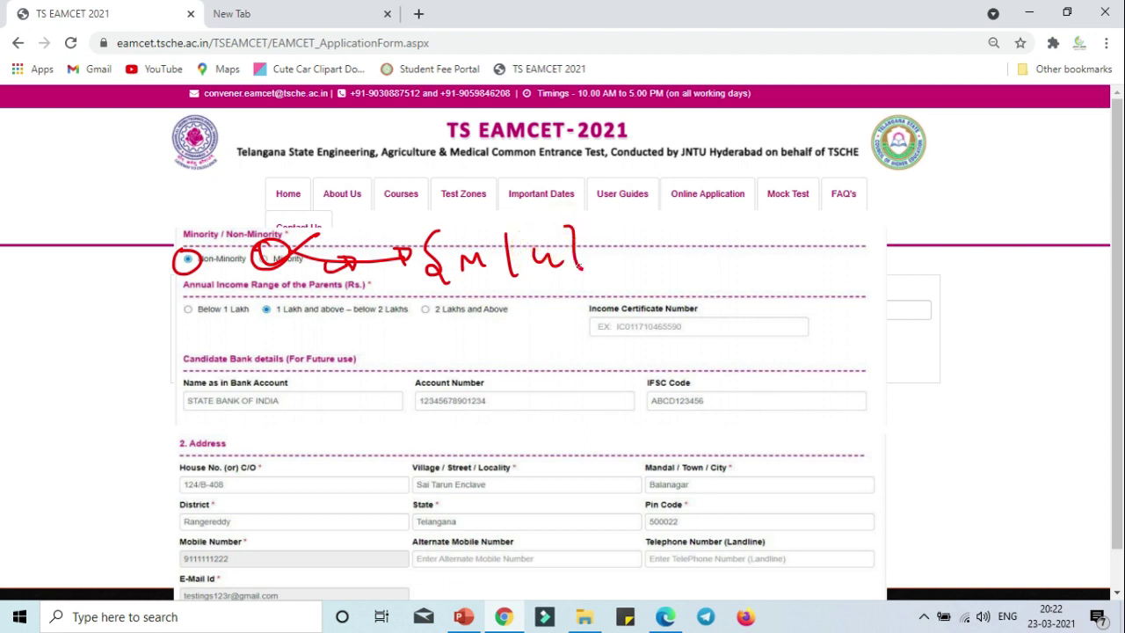
{"action": "left_click_drag", "start_coordinate": [451, 245], "coordinate": [490, 235]}
{"action": "mouse_move", "coordinate": [538, 234]}
{"action": "left_mouse_down"}
{"action": "mouse_move", "coordinate": [585, 222]}
{"action": "mouse_move", "coordinate": [604, 257]}
{"action": "mouse_move", "coordinate": [672, 246]}
{"action": "mouse_move", "coordinate": [677, 262]}
{"action": "left_mouse_up"}
{"action": "mouse_move", "coordinate": [579, 282]}
{"action": "left_mouse_down"}
{"action": "mouse_move", "coordinate": [655, 265]}
{"action": "mouse_move", "coordinate": [667, 234]}
{"action": "mouse_move", "coordinate": [615, 277]}
{"action": "left_mouse_up"}
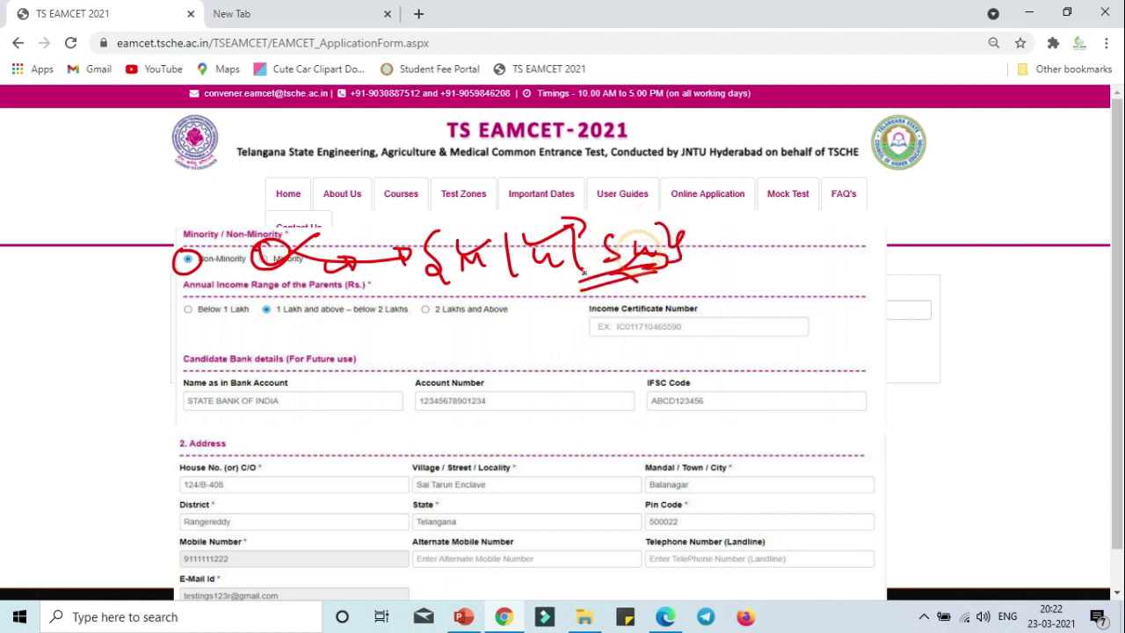
Circle the Below 1 Lakh, 1 Lakh and above, and 2 Lakhs and Above options; box Income Certificate Number.
{"action": "mouse_move", "coordinate": [195, 292]}
{"action": "left_mouse_down"}
{"action": "mouse_move", "coordinate": [169, 309]}
{"action": "mouse_move", "coordinate": [208, 331]}
{"action": "mouse_move", "coordinate": [193, 293]}
{"action": "left_mouse_up"}
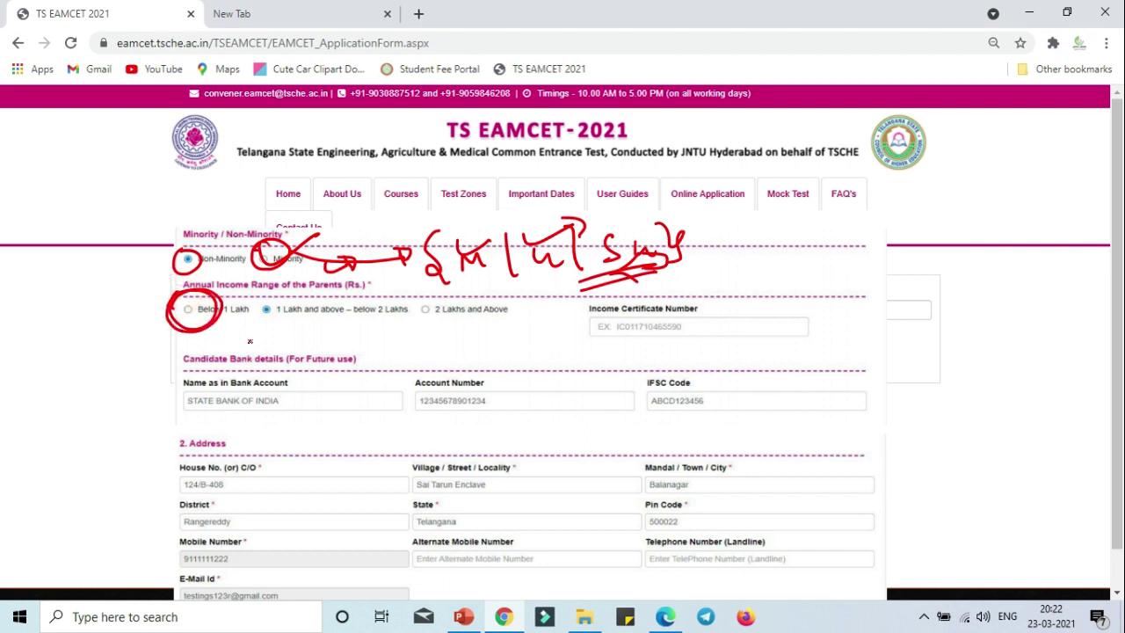
{"action": "key", "text": "ctrl+z"}
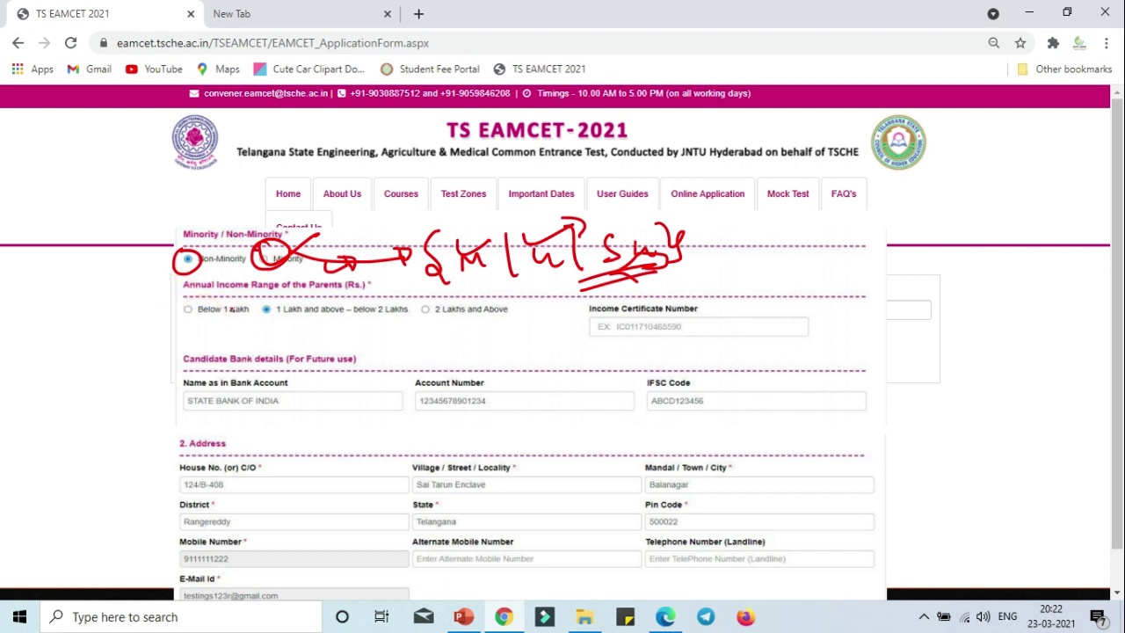
{"action": "left_click_drag", "start_coordinate": [431, 330], "coordinate": [503, 330]}
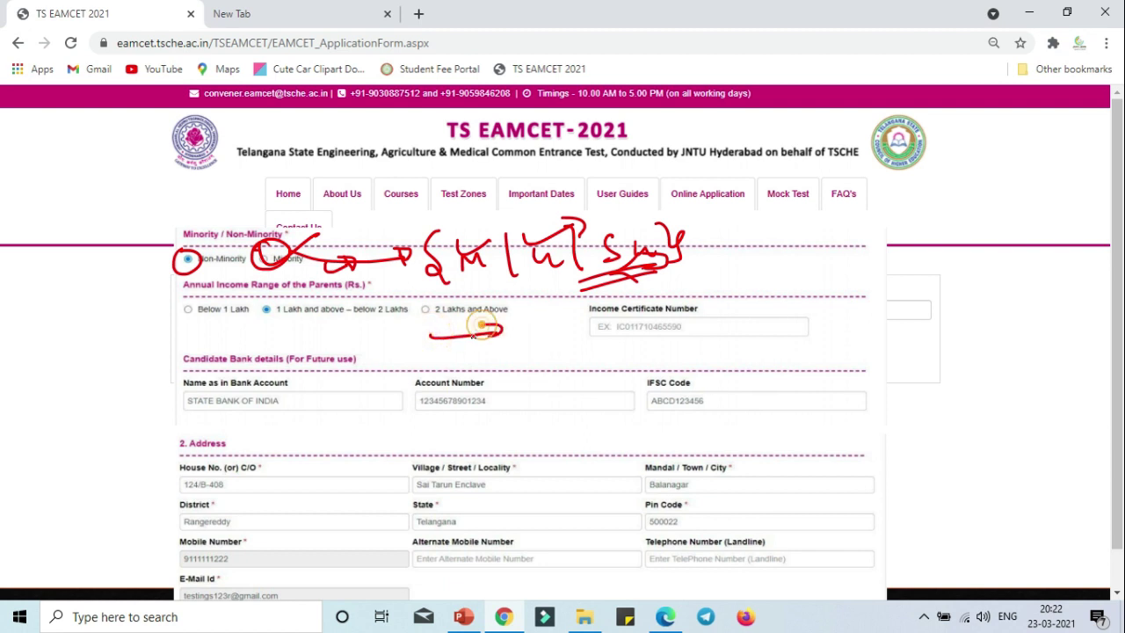
{"action": "mouse_move", "coordinate": [436, 292]}
{"action": "left_mouse_down"}
{"action": "mouse_move", "coordinate": [416, 316]}
{"action": "mouse_move", "coordinate": [439, 290]}
{"action": "left_mouse_up"}
{"action": "left_click_drag", "start_coordinate": [341, 291], "coordinate": [313, 320]}
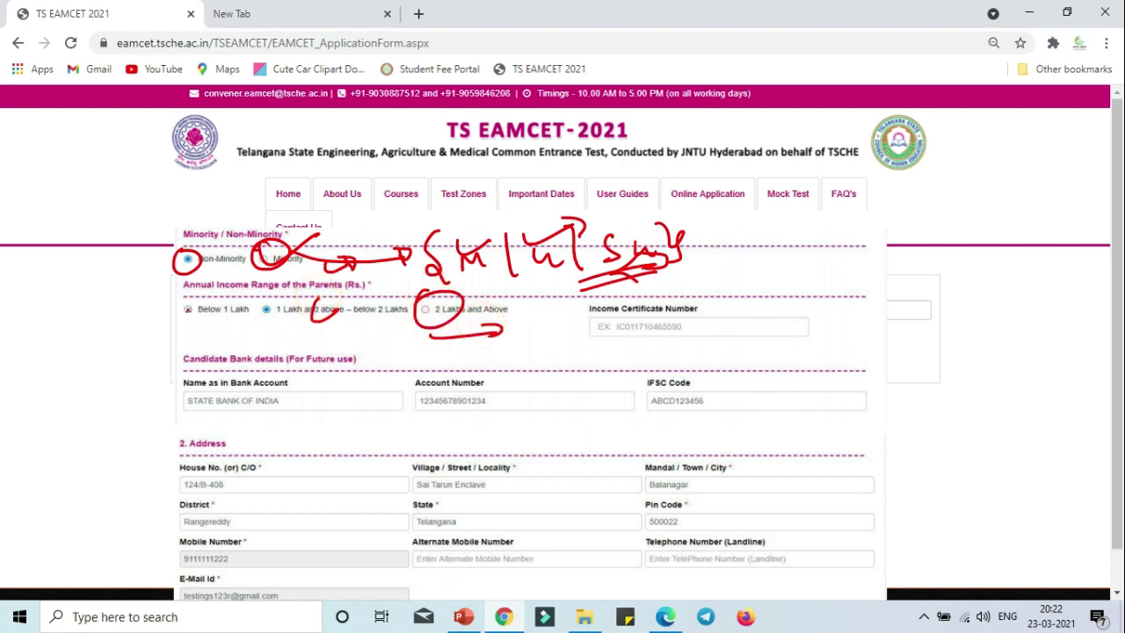
{"action": "left_click_drag", "start_coordinate": [195, 293], "coordinate": [194, 294]}
{"action": "mouse_move", "coordinate": [225, 330]}
{"action": "left_mouse_down"}
{"action": "mouse_move", "coordinate": [269, 315]}
{"action": "mouse_move", "coordinate": [264, 299]}
{"action": "mouse_move", "coordinate": [255, 333]}
{"action": "left_mouse_up"}
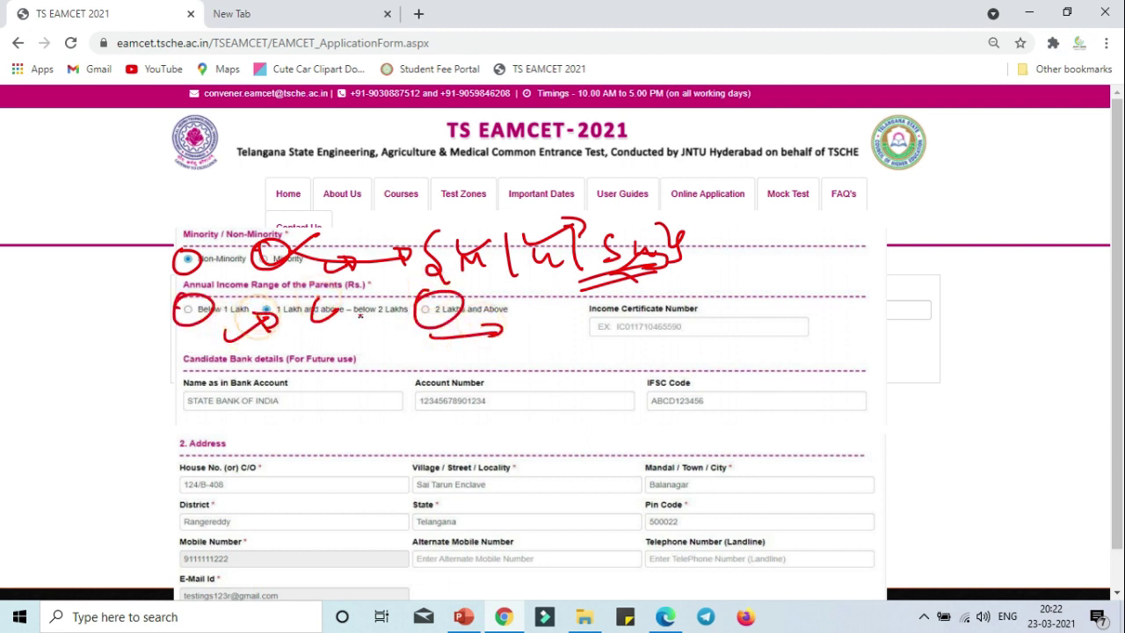
{"action": "mouse_move", "coordinate": [582, 305]}
{"action": "left_mouse_down"}
{"action": "mouse_move", "coordinate": [693, 355]}
{"action": "mouse_move", "coordinate": [822, 343]}
{"action": "mouse_move", "coordinate": [819, 290]}
{"action": "mouse_move", "coordinate": [589, 306]}
{"action": "left_mouse_up"}
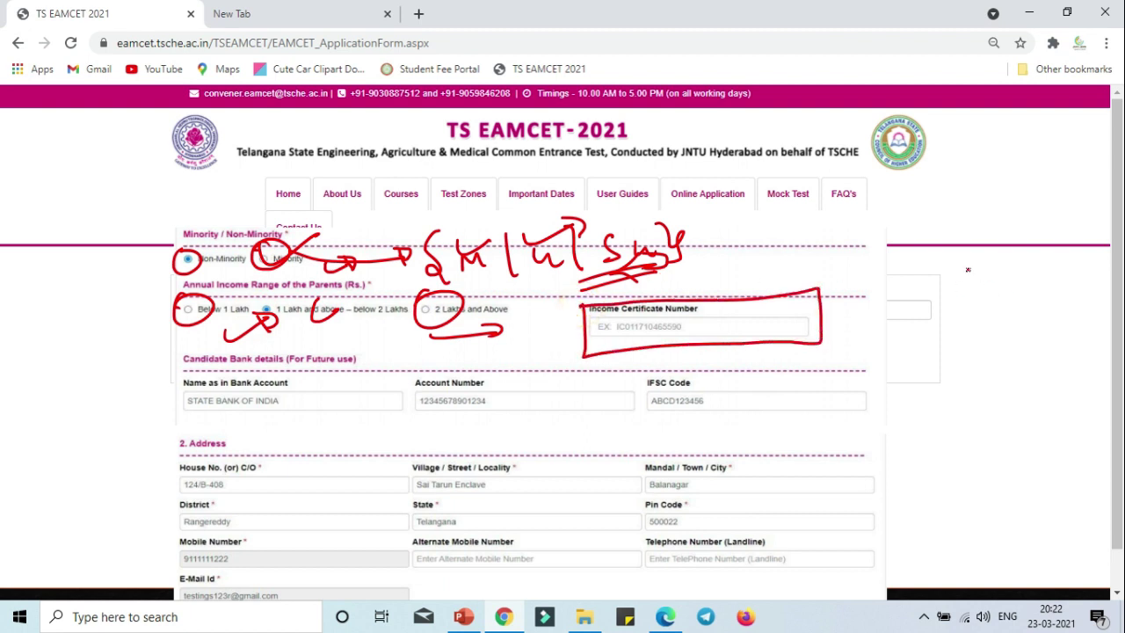
Sketch a certificate on the right with UP beside it, and bracket the bank-details section.
{"action": "mouse_move", "coordinate": [949, 290]}
{"action": "left_mouse_down"}
{"action": "mouse_move", "coordinate": [974, 435]}
{"action": "mouse_move", "coordinate": [1080, 243]}
{"action": "left_mouse_up"}
{"action": "left_click_drag", "start_coordinate": [982, 439], "coordinate": [1008, 433]}
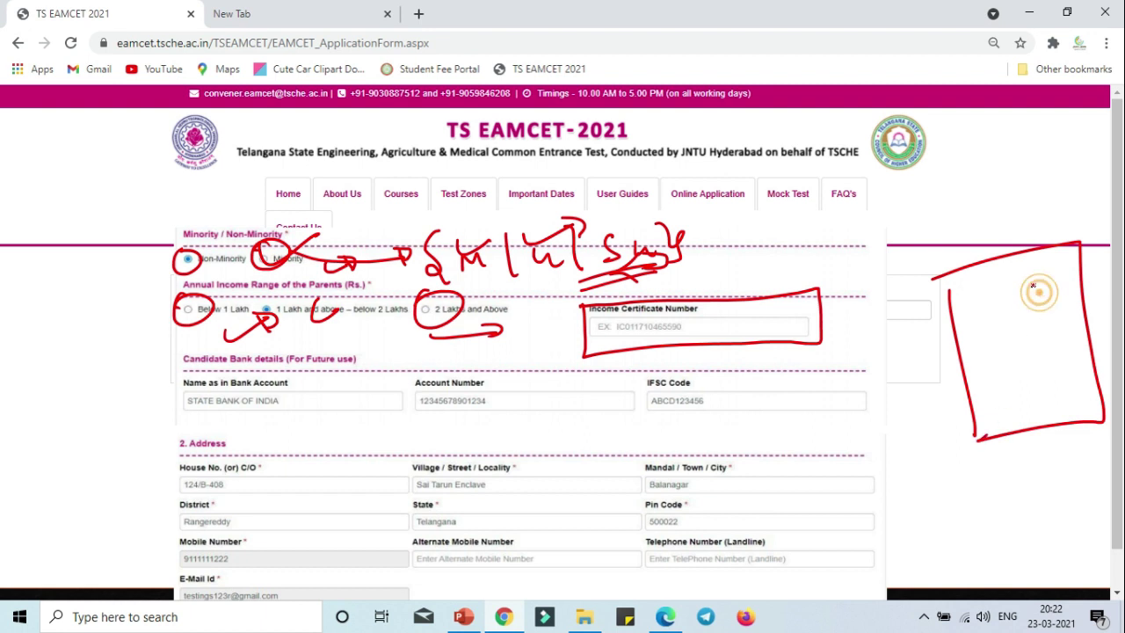
{"action": "mouse_move", "coordinate": [1037, 272]}
{"action": "left_mouse_down"}
{"action": "mouse_move", "coordinate": [1039, 296]}
{"action": "mouse_move", "coordinate": [1072, 274]}
{"action": "mouse_move", "coordinate": [1079, 322]}
{"action": "mouse_move", "coordinate": [1075, 310]}
{"action": "mouse_move", "coordinate": [882, 308]}
{"action": "mouse_move", "coordinate": [821, 326]}
{"action": "left_mouse_up"}
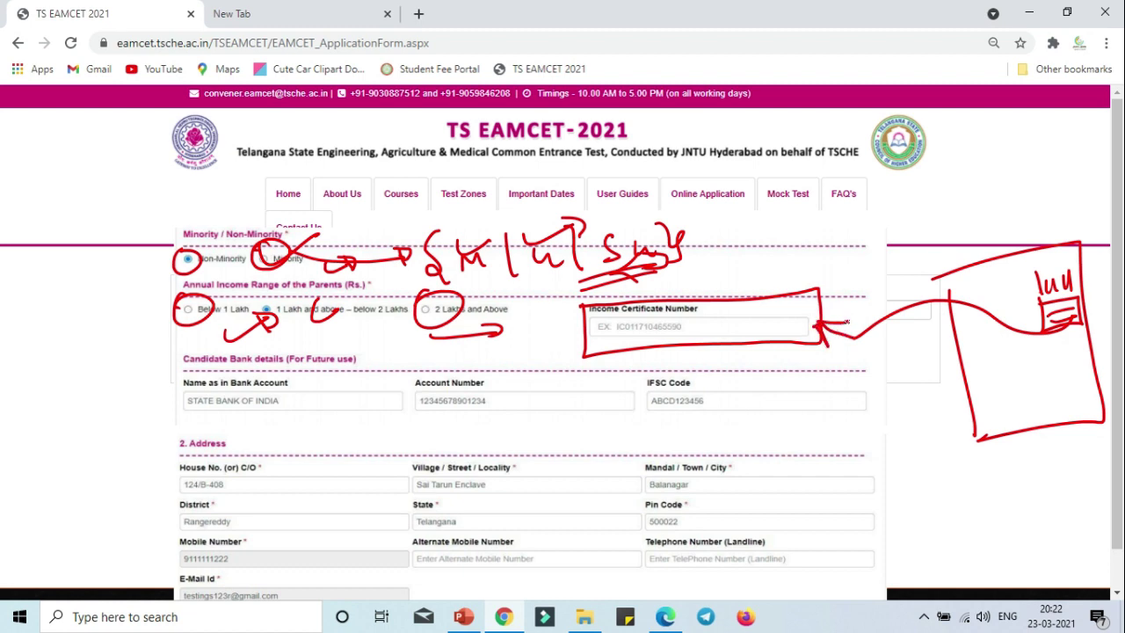
{"action": "mouse_move", "coordinate": [852, 262]}
{"action": "left_mouse_down"}
{"action": "mouse_move", "coordinate": [879, 260]}
{"action": "mouse_move", "coordinate": [895, 275]}
{"action": "left_mouse_up"}
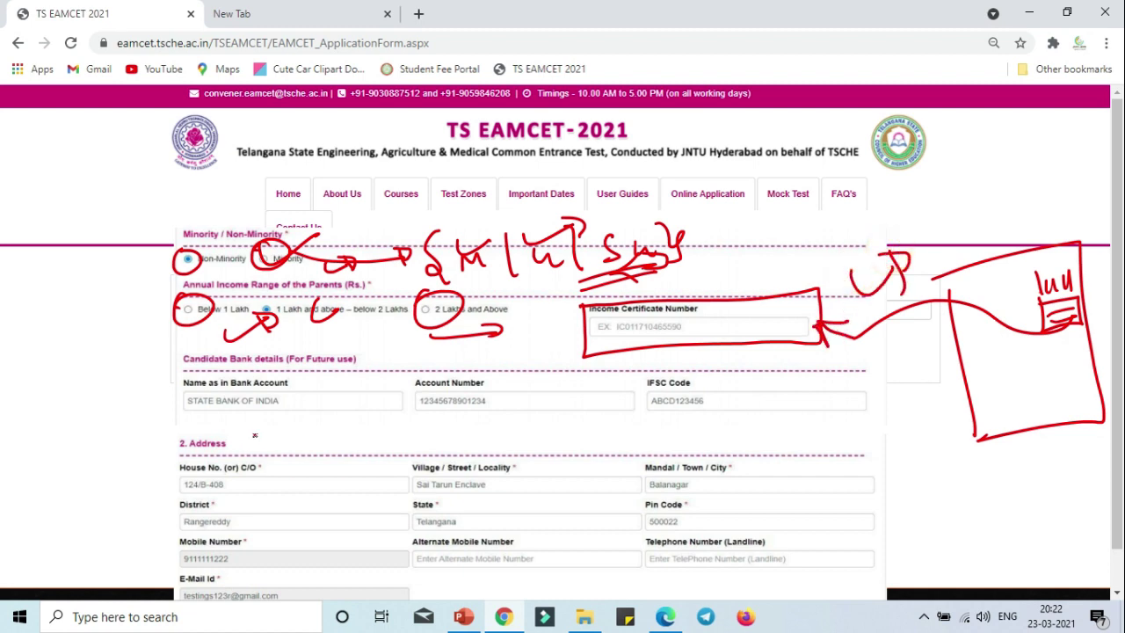
{"action": "mouse_move", "coordinate": [169, 356]}
{"action": "left_mouse_down"}
{"action": "mouse_move", "coordinate": [171, 413]}
{"action": "mouse_move", "coordinate": [210, 444]}
{"action": "left_mouse_up"}
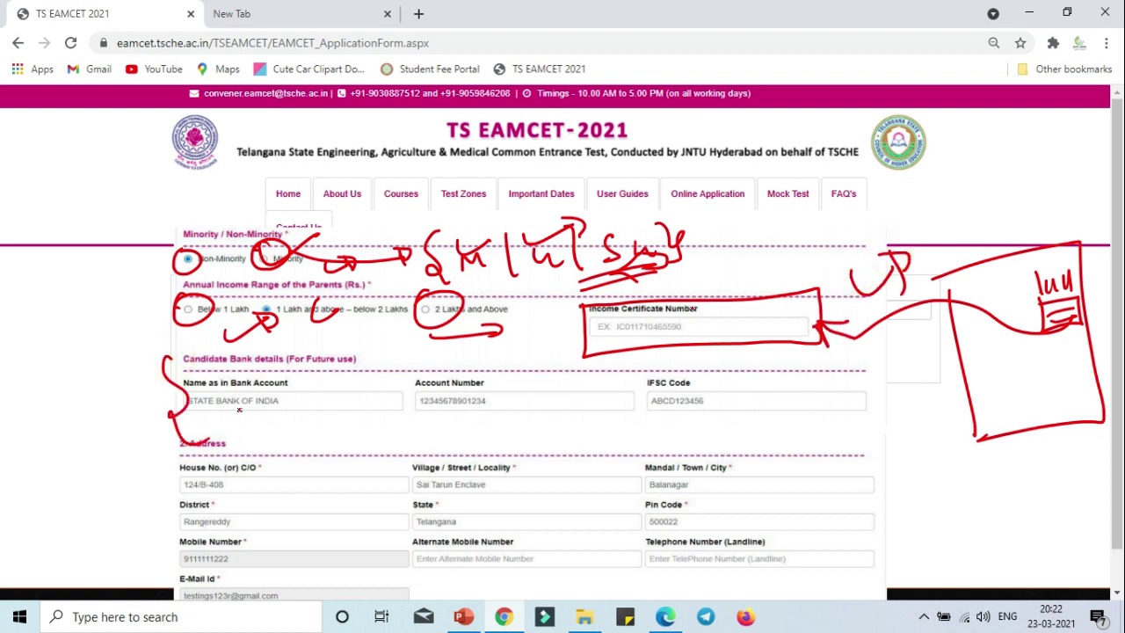
In red, underline the Candidate Bank details heading, add notes, and circle the account name.
{"action": "mouse_move", "coordinate": [750, 357]}
{"action": "left_mouse_down"}
{"action": "mouse_move", "coordinate": [797, 418]}
{"action": "mouse_move", "coordinate": [769, 423]}
{"action": "left_mouse_up"}
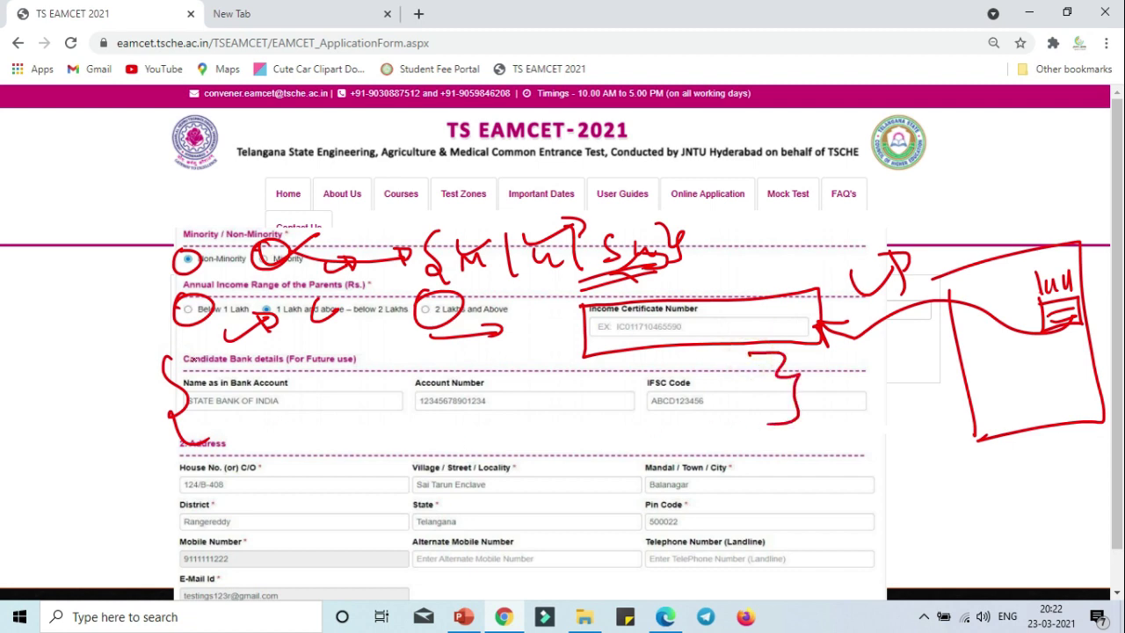
{"action": "mouse_move", "coordinate": [169, 366]}
{"action": "left_mouse_down"}
{"action": "mouse_move", "coordinate": [299, 359]}
{"action": "mouse_move", "coordinate": [268, 360]}
{"action": "left_mouse_up"}
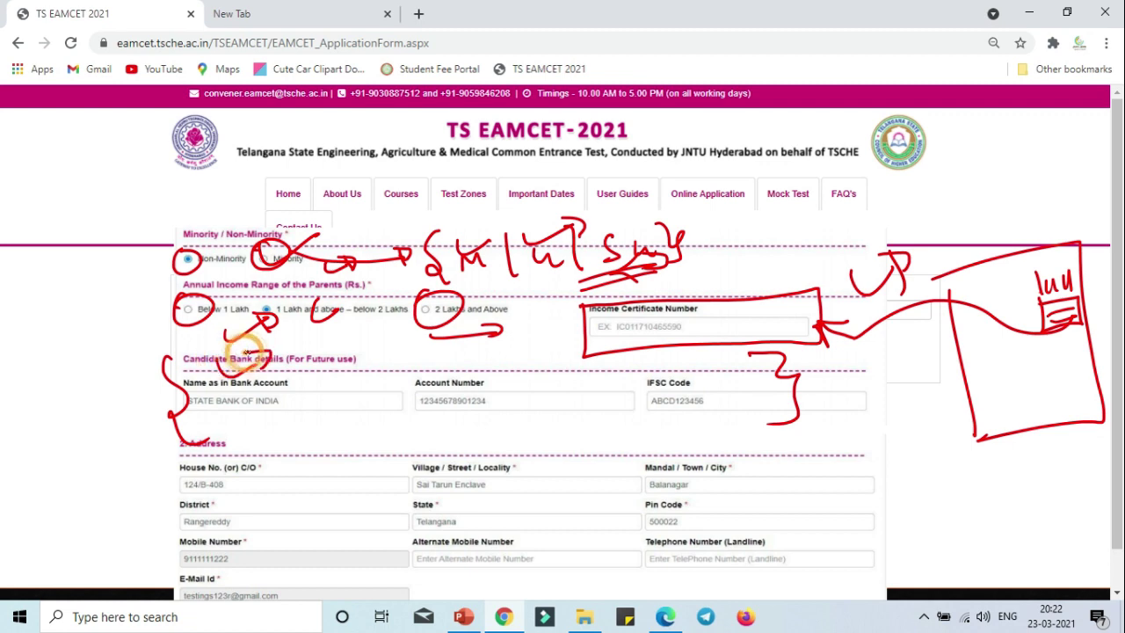
{"action": "left_click_drag", "start_coordinate": [374, 339], "coordinate": [387, 376]}
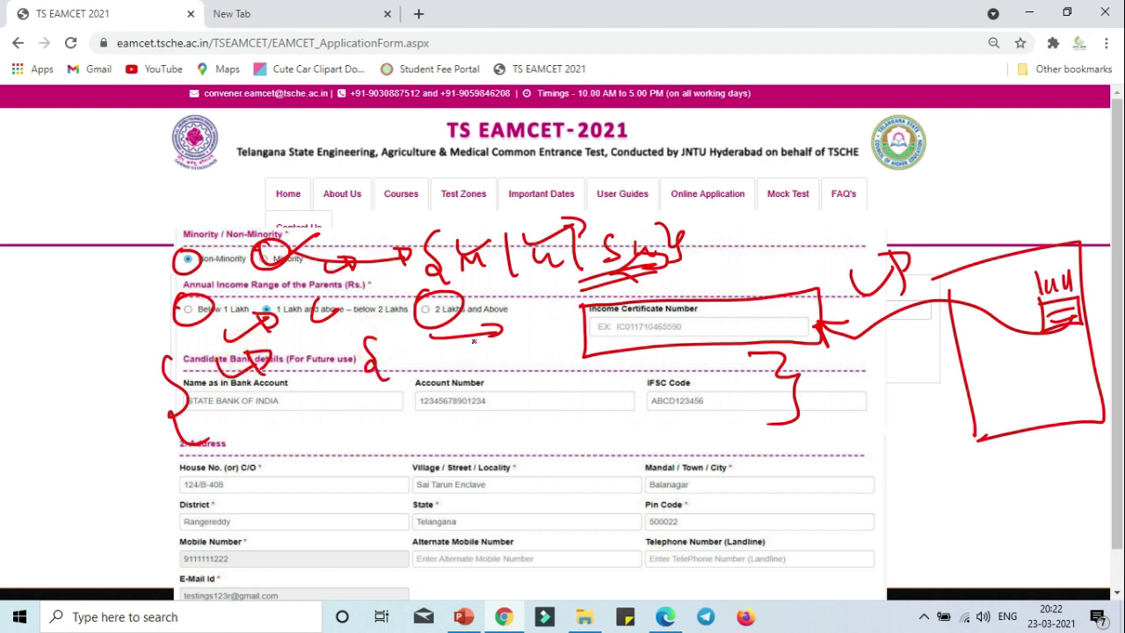
{"action": "mouse_move", "coordinate": [461, 332]}
{"action": "left_mouse_down"}
{"action": "mouse_move", "coordinate": [459, 360]}
{"action": "mouse_move", "coordinate": [448, 351]}
{"action": "mouse_move", "coordinate": [400, 369]}
{"action": "mouse_move", "coordinate": [425, 369]}
{"action": "left_mouse_up"}
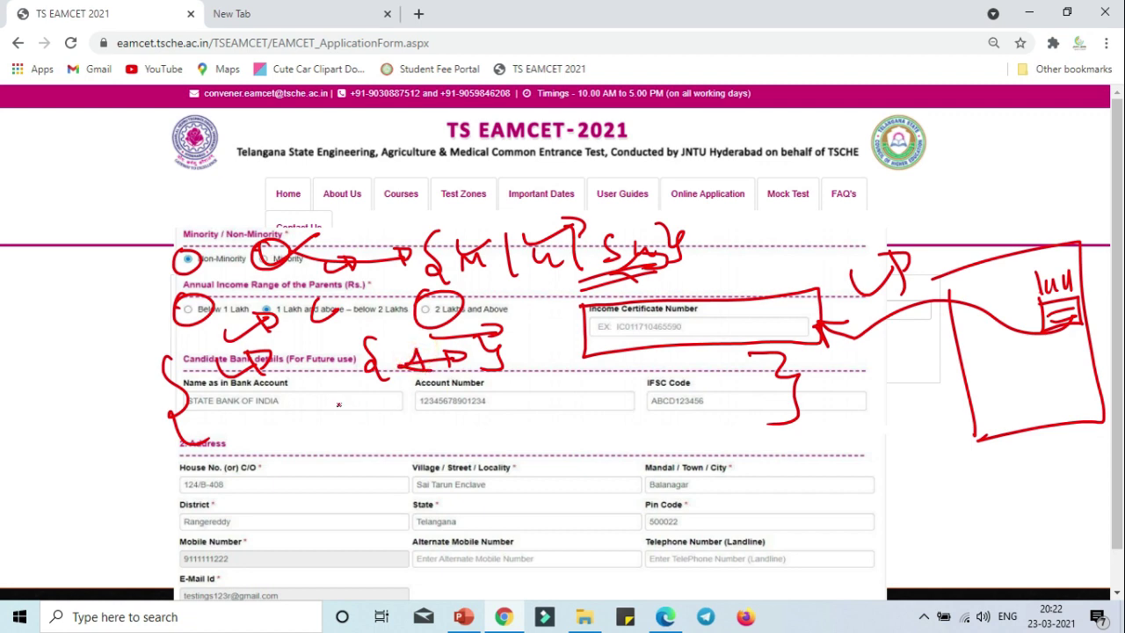
{"action": "mouse_move", "coordinate": [237, 432]}
{"action": "left_mouse_down"}
{"action": "mouse_move", "coordinate": [278, 410]}
{"action": "mouse_move", "coordinate": [356, 401]}
{"action": "mouse_move", "coordinate": [374, 412]}
{"action": "mouse_move", "coordinate": [391, 395]}
{"action": "mouse_move", "coordinate": [409, 409]}
{"action": "mouse_move", "coordinate": [327, 423]}
{"action": "mouse_move", "coordinate": [310, 407]}
{"action": "mouse_move", "coordinate": [338, 390]}
{"action": "mouse_move", "coordinate": [304, 413]}
{"action": "mouse_move", "coordinate": [369, 397]}
{"action": "mouse_move", "coordinate": [336, 419]}
{"action": "left_mouse_up"}
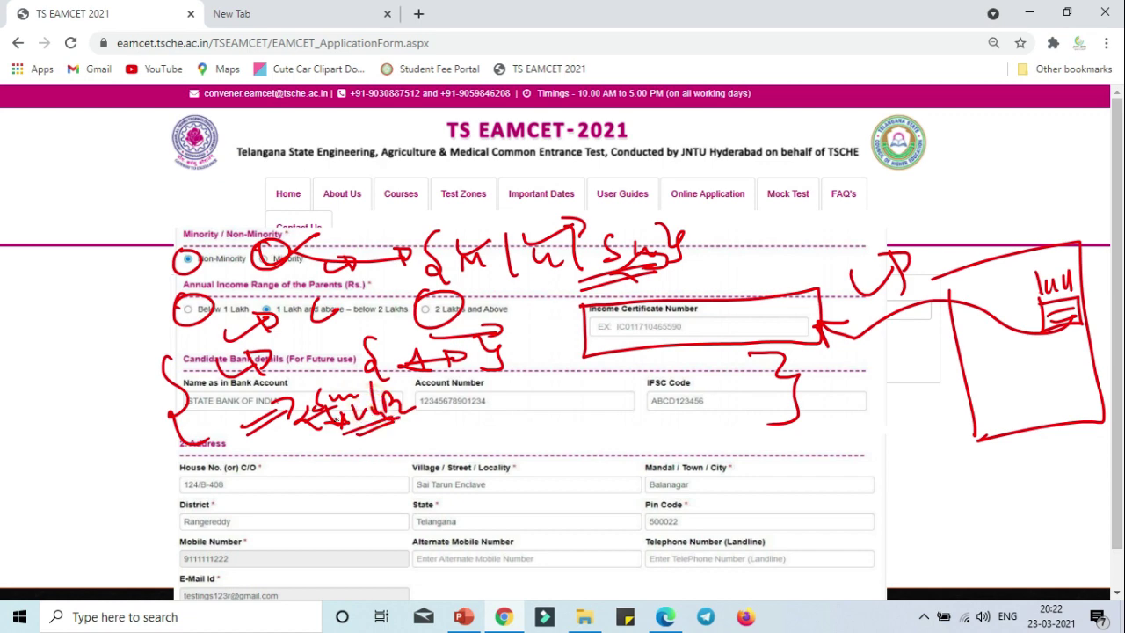
{"action": "mouse_move", "coordinate": [234, 398]}
{"action": "left_mouse_down"}
{"action": "mouse_move", "coordinate": [255, 387]}
{"action": "mouse_move", "coordinate": [211, 413]}
{"action": "mouse_move", "coordinate": [119, 437]}
{"action": "mouse_move", "coordinate": [138, 429]}
{"action": "mouse_move", "coordinate": [139, 402]}
{"action": "mouse_move", "coordinate": [141, 432]}
{"action": "mouse_move", "coordinate": [167, 439]}
{"action": "left_mouse_up"}
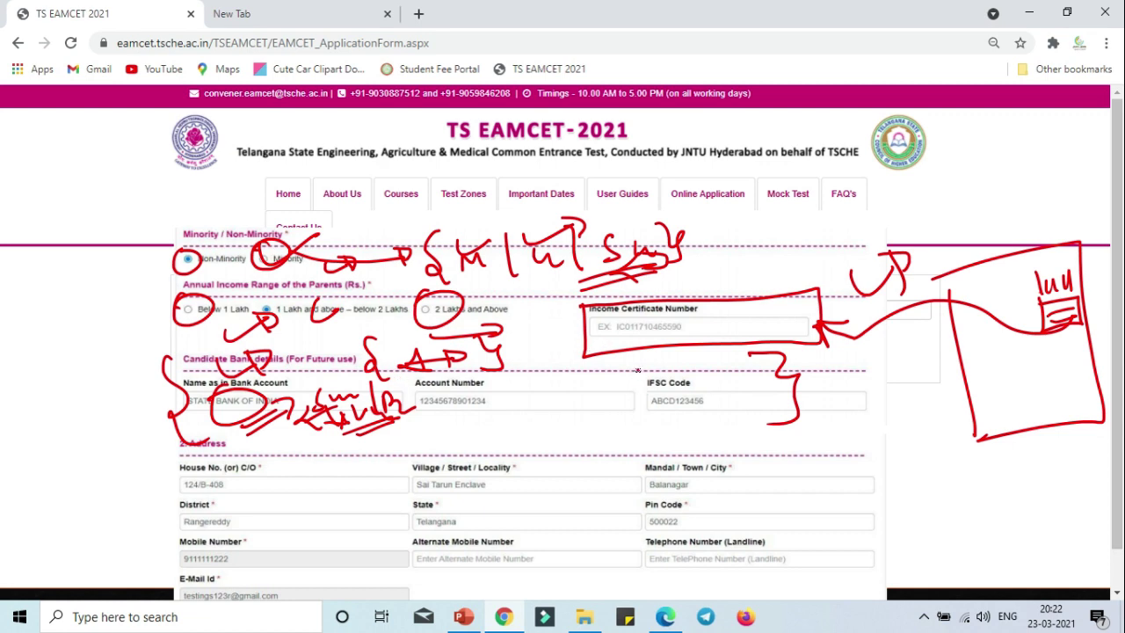
Box the IFSC Code field, arrow it to a boxed margin note, and bracket the Address section.
{"action": "mouse_move", "coordinate": [638, 371]}
{"action": "left_mouse_down"}
{"action": "mouse_move", "coordinate": [738, 424]}
{"action": "mouse_move", "coordinate": [695, 370]}
{"action": "mouse_move", "coordinate": [628, 373]}
{"action": "left_mouse_up"}
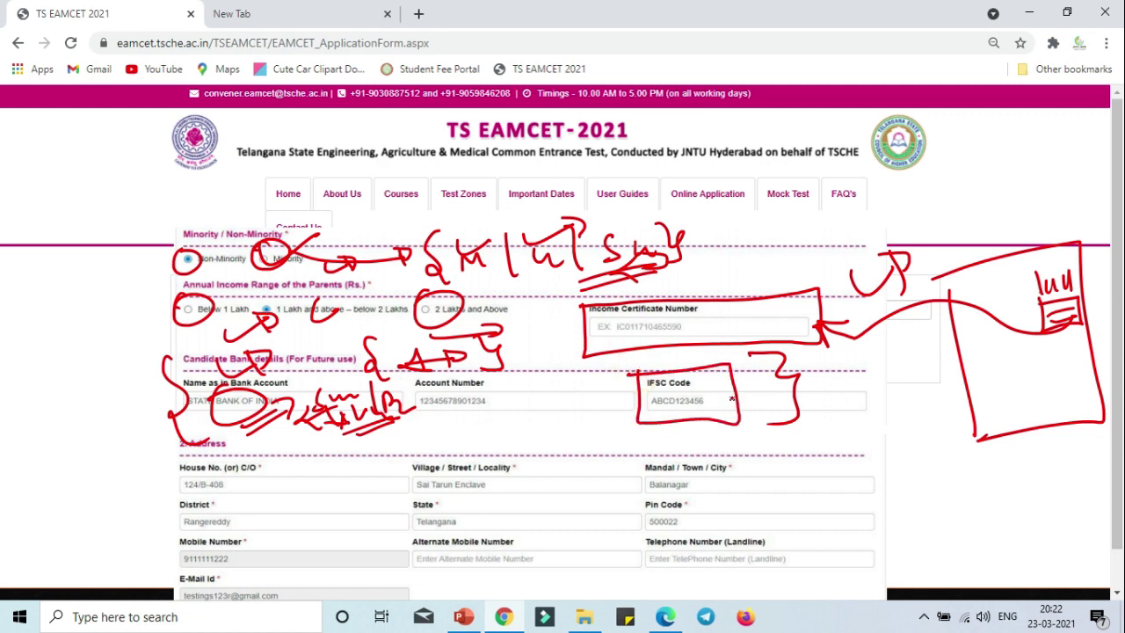
{"action": "mouse_move", "coordinate": [737, 415]}
{"action": "left_mouse_down"}
{"action": "mouse_move", "coordinate": [796, 422]}
{"action": "mouse_move", "coordinate": [785, 431]}
{"action": "left_mouse_up"}
{"action": "left_click_drag", "start_coordinate": [824, 384], "coordinate": [828, 435]}
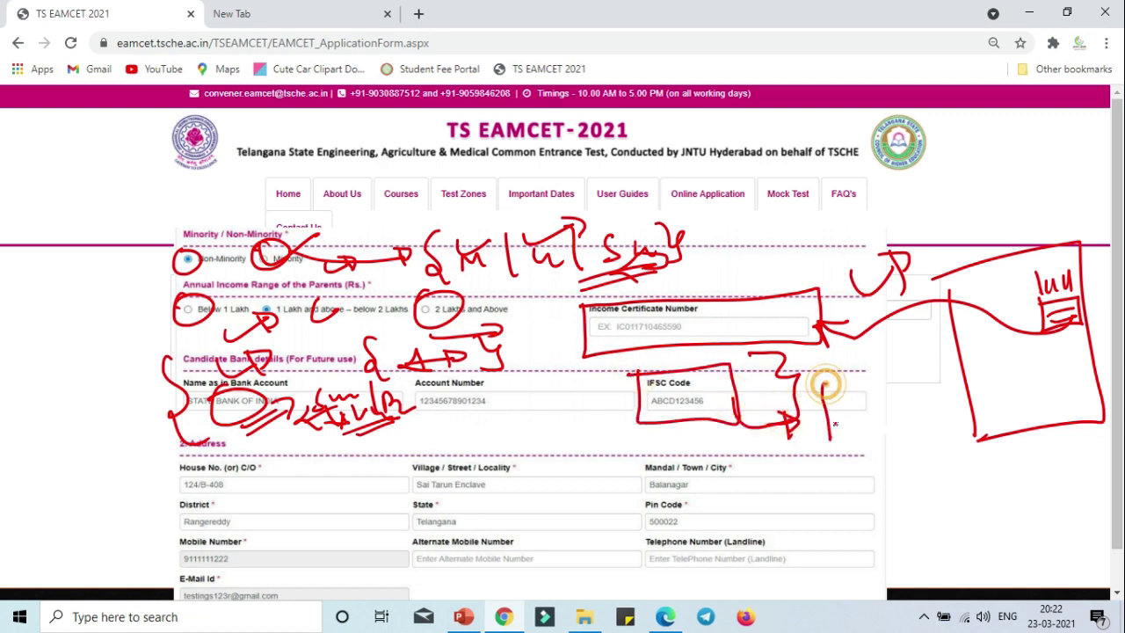
{"action": "mouse_move", "coordinate": [826, 380]}
{"action": "left_mouse_down"}
{"action": "mouse_move", "coordinate": [919, 439]}
{"action": "mouse_move", "coordinate": [824, 440]}
{"action": "left_mouse_up"}
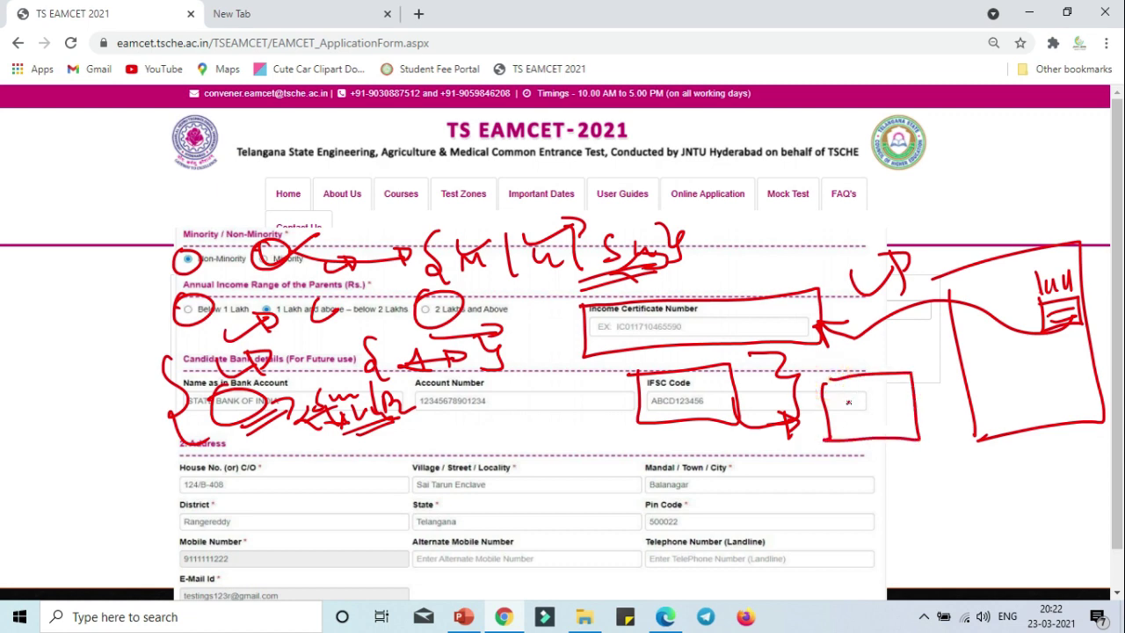
{"action": "mouse_move", "coordinate": [844, 400]}
{"action": "left_mouse_down"}
{"action": "mouse_move", "coordinate": [921, 410]}
{"action": "mouse_move", "coordinate": [915, 427]}
{"action": "left_mouse_up"}
{"action": "left_click_drag", "start_coordinate": [719, 373], "coordinate": [722, 408]}
{"action": "left_click_drag", "start_coordinate": [747, 361], "coordinate": [773, 396]}
{"action": "mouse_move", "coordinate": [145, 458]}
{"action": "left_mouse_down"}
{"action": "mouse_move", "coordinate": [156, 545]}
{"action": "mouse_move", "coordinate": [206, 576]}
{"action": "left_mouse_up"}
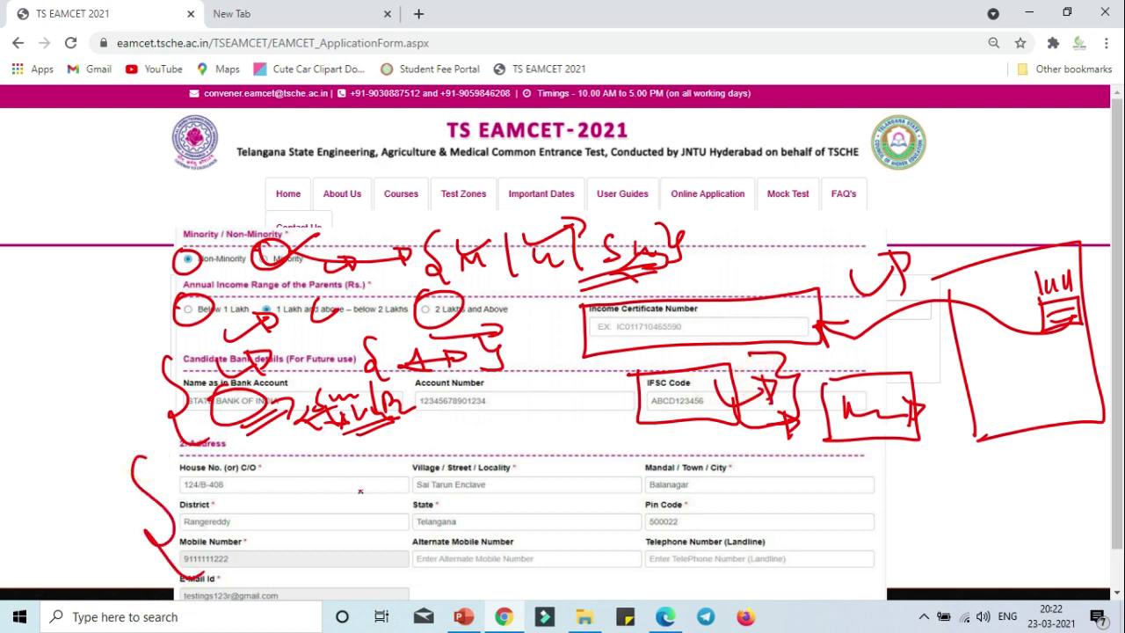
{"action": "mouse_move", "coordinate": [844, 438]}
{"action": "left_mouse_down"}
{"action": "mouse_move", "coordinate": [890, 514]}
{"action": "mouse_move", "coordinate": [861, 531]}
{"action": "left_mouse_up"}
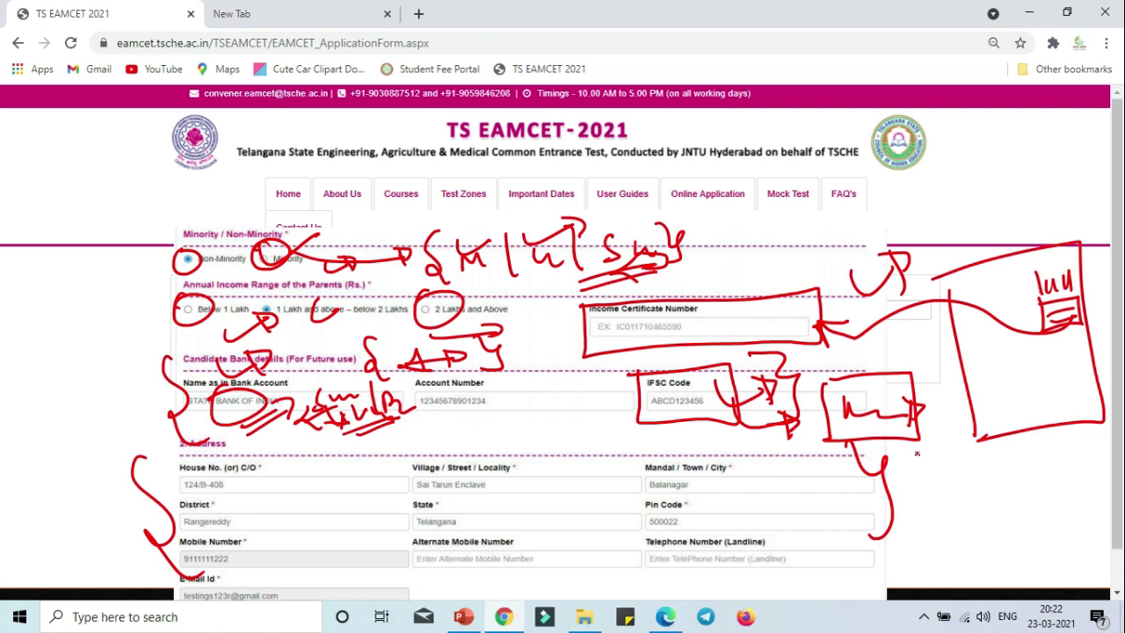
Show the Qualifying Examination section and mark Urban/Rural, exam types and Group Subjects in red.
{"action": "key", "text": "Right"}
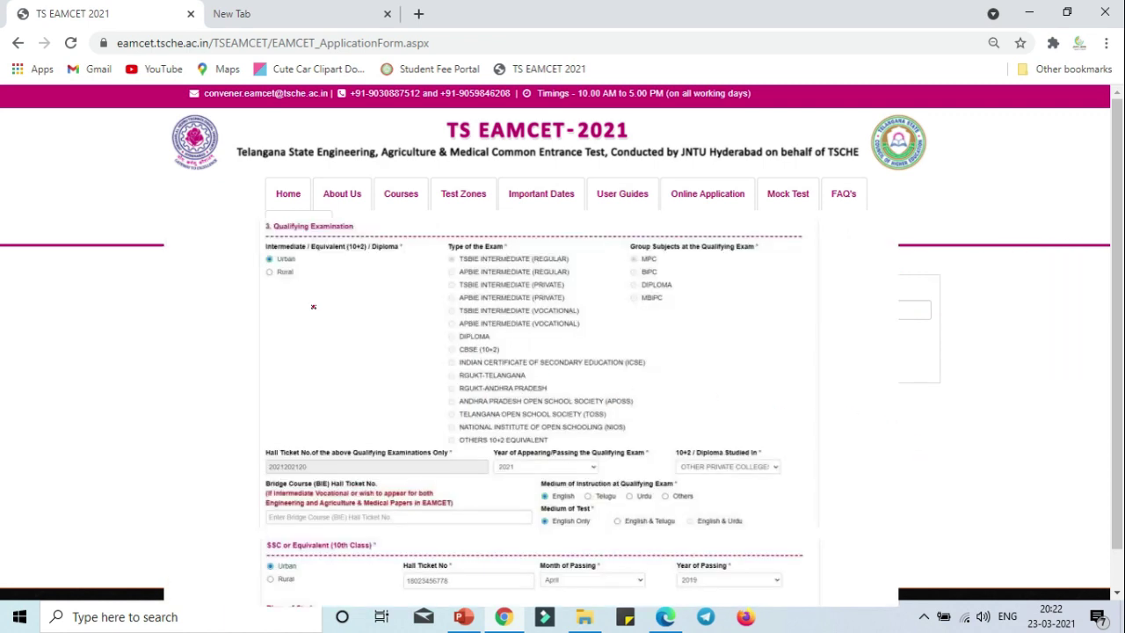
{"action": "left_click_drag", "start_coordinate": [319, 259], "coordinate": [340, 333]}
{"action": "mouse_move", "coordinate": [297, 258]}
{"action": "left_mouse_down"}
{"action": "mouse_move", "coordinate": [319, 297]}
{"action": "mouse_move", "coordinate": [327, 279]}
{"action": "mouse_move", "coordinate": [314, 303]}
{"action": "mouse_move", "coordinate": [378, 255]}
{"action": "mouse_move", "coordinate": [273, 265]}
{"action": "mouse_move", "coordinate": [259, 282]}
{"action": "mouse_move", "coordinate": [282, 343]}
{"action": "mouse_move", "coordinate": [332, 329]}
{"action": "mouse_move", "coordinate": [265, 313]}
{"action": "left_mouse_up"}
{"action": "mouse_move", "coordinate": [310, 349]}
{"action": "left_mouse_down"}
{"action": "mouse_move", "coordinate": [330, 388]}
{"action": "mouse_move", "coordinate": [361, 383]}
{"action": "mouse_move", "coordinate": [298, 412]}
{"action": "left_mouse_up"}
{"action": "mouse_move", "coordinate": [425, 243]}
{"action": "left_mouse_down"}
{"action": "mouse_move", "coordinate": [411, 263]}
{"action": "mouse_move", "coordinate": [415, 413]}
{"action": "left_mouse_up"}
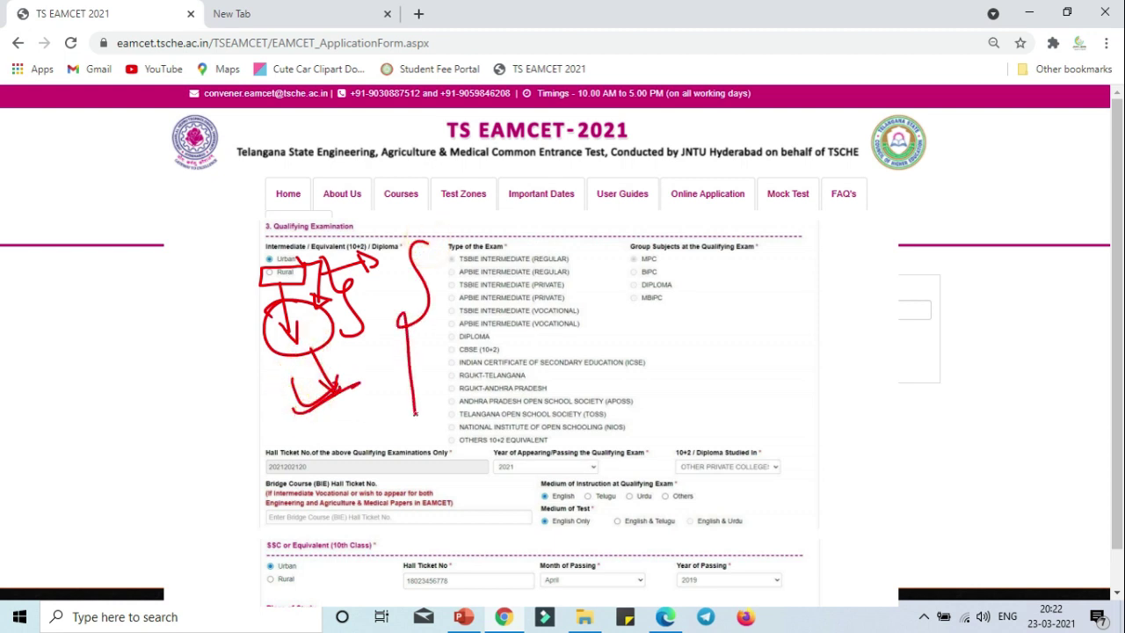
{"action": "left_click_drag", "start_coordinate": [568, 259], "coordinate": [596, 257]}
{"action": "mouse_move", "coordinate": [683, 326]}
{"action": "left_mouse_down"}
{"action": "mouse_move", "coordinate": [677, 348]}
{"action": "mouse_move", "coordinate": [743, 352]}
{"action": "mouse_move", "coordinate": [681, 392]}
{"action": "mouse_move", "coordinate": [719, 392]}
{"action": "left_mouse_up"}
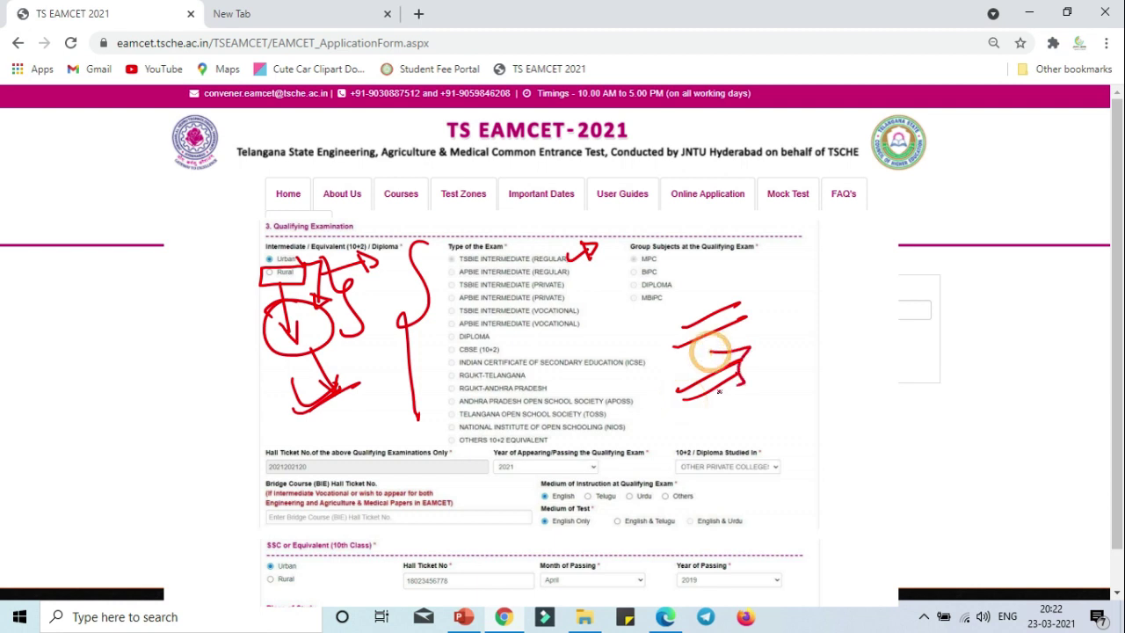
{"action": "mouse_move", "coordinate": [372, 449]}
{"action": "left_mouse_down"}
{"action": "mouse_move", "coordinate": [411, 432]}
{"action": "mouse_move", "coordinate": [420, 453]}
{"action": "left_mouse_up"}
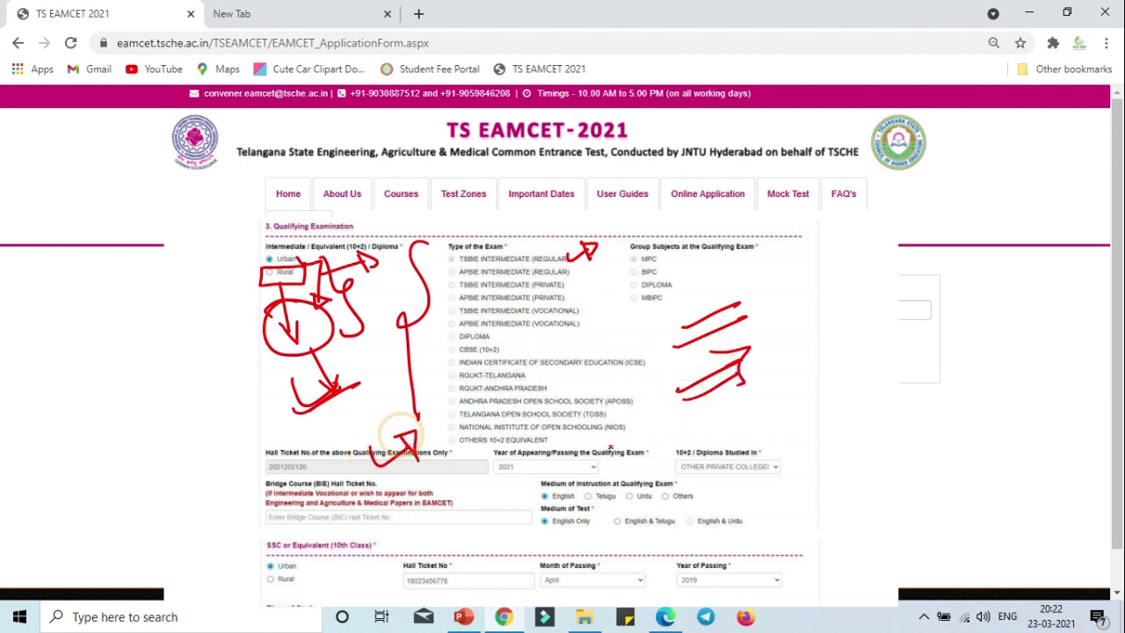
Circle the year field, write and box 2022 beside it, and mark the Bridge Course fields.
{"action": "mouse_move", "coordinate": [552, 424]}
{"action": "left_mouse_down"}
{"action": "mouse_move", "coordinate": [531, 429]}
{"action": "mouse_move", "coordinate": [605, 466]}
{"action": "mouse_move", "coordinate": [649, 470]}
{"action": "left_mouse_up"}
{"action": "mouse_move", "coordinate": [571, 479]}
{"action": "left_mouse_down"}
{"action": "mouse_move", "coordinate": [646, 397]}
{"action": "mouse_move", "coordinate": [578, 518]}
{"action": "left_mouse_up"}
{"action": "key", "text": "ctrl+z"}
{"action": "key", "text": "ctrl+z"}
{"action": "key", "text": "ctrl+z"}
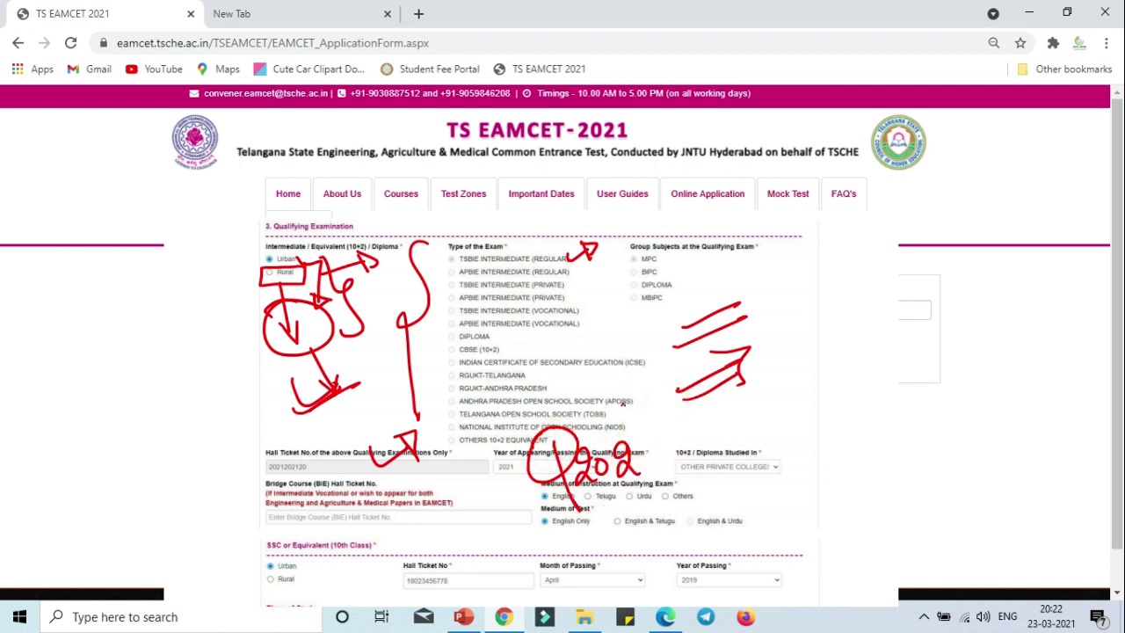
{"action": "mouse_move", "coordinate": [615, 386]}
{"action": "left_mouse_down"}
{"action": "mouse_move", "coordinate": [634, 424]}
{"action": "mouse_move", "coordinate": [646, 393]}
{"action": "mouse_move", "coordinate": [684, 404]}
{"action": "mouse_move", "coordinate": [703, 387]}
{"action": "left_mouse_up"}
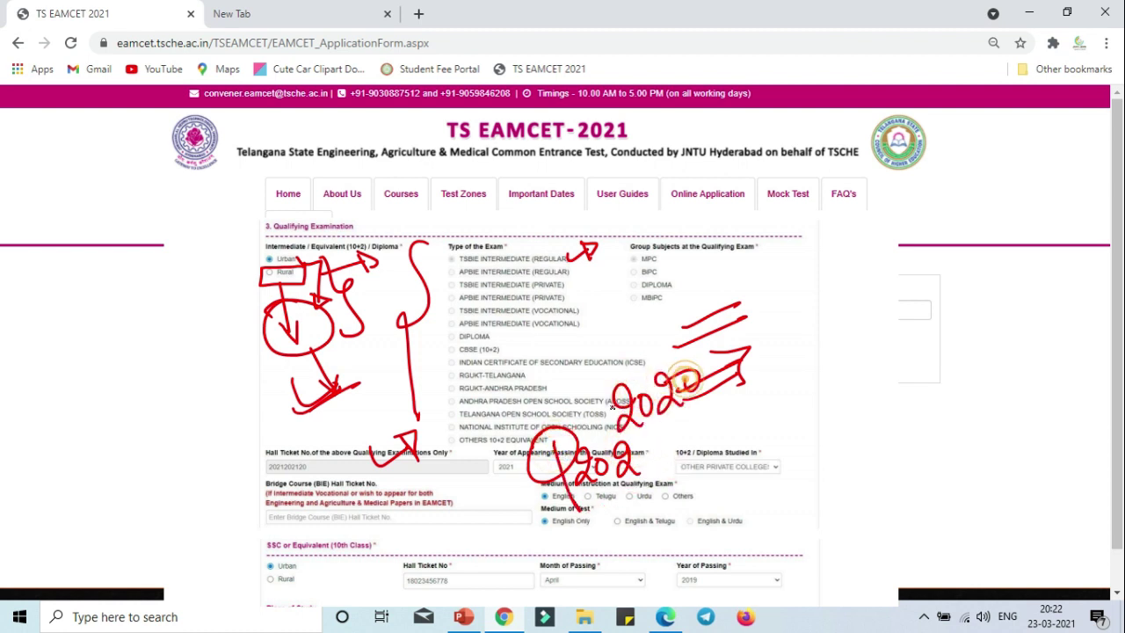
{"action": "mouse_move", "coordinate": [615, 444]}
{"action": "left_mouse_down"}
{"action": "mouse_move", "coordinate": [585, 379]}
{"action": "mouse_move", "coordinate": [609, 454]}
{"action": "left_mouse_up"}
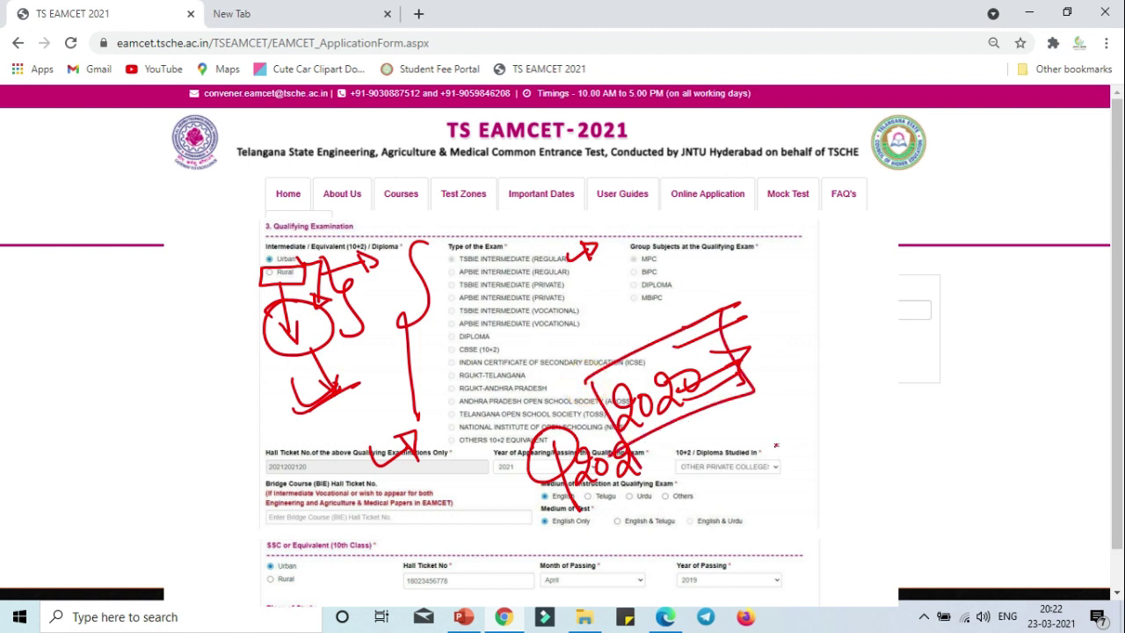
{"action": "mouse_move", "coordinate": [769, 441]}
{"action": "left_mouse_down"}
{"action": "mouse_move", "coordinate": [787, 445]}
{"action": "mouse_move", "coordinate": [795, 428]}
{"action": "mouse_move", "coordinate": [804, 451]}
{"action": "left_mouse_up"}
{"action": "mouse_move", "coordinate": [453, 496]}
{"action": "left_mouse_down"}
{"action": "mouse_move", "coordinate": [461, 528]}
{"action": "mouse_move", "coordinate": [482, 532]}
{"action": "left_mouse_up"}
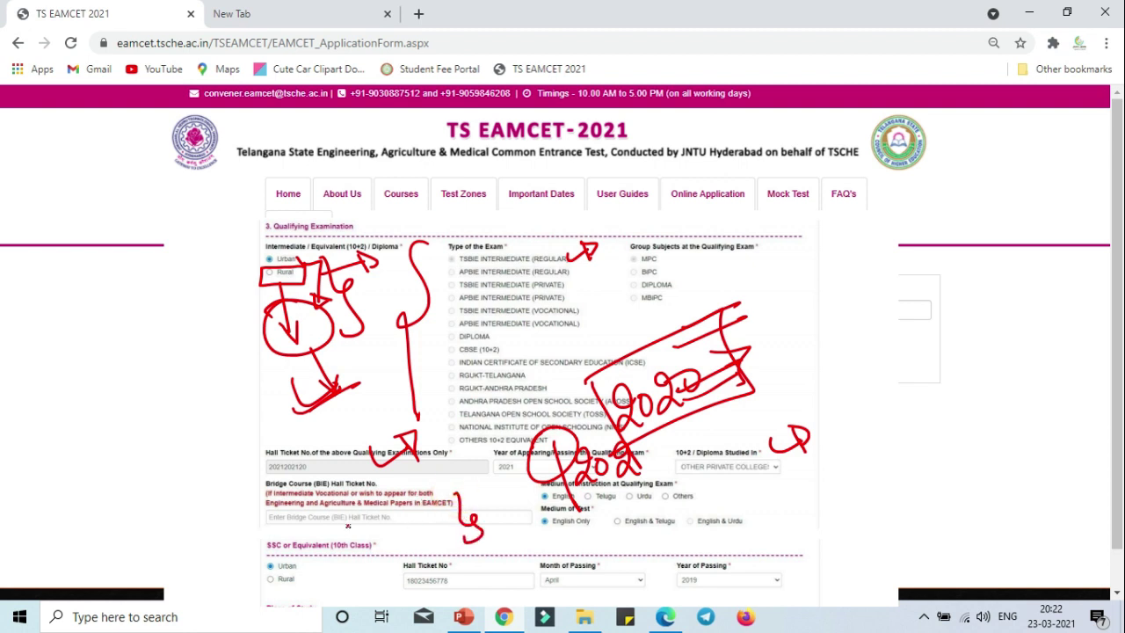
{"action": "mouse_move", "coordinate": [281, 471]}
{"action": "left_mouse_down"}
{"action": "mouse_move", "coordinate": [260, 519]}
{"action": "mouse_move", "coordinate": [290, 528]}
{"action": "left_mouse_up"}
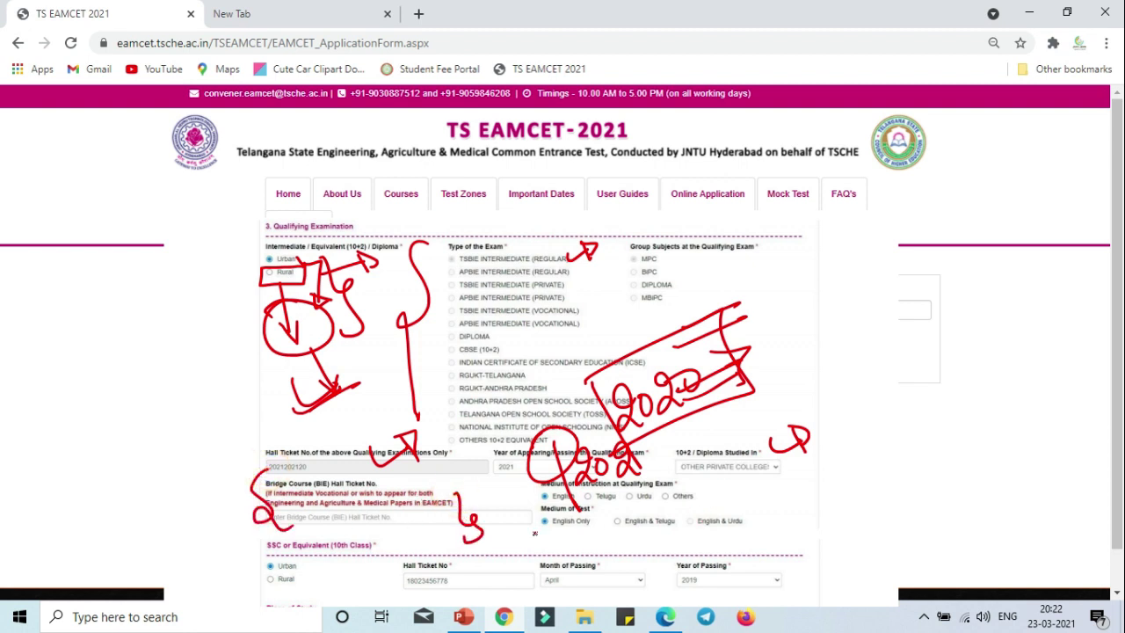
{"action": "left_click_drag", "start_coordinate": [558, 471], "coordinate": [658, 453]}
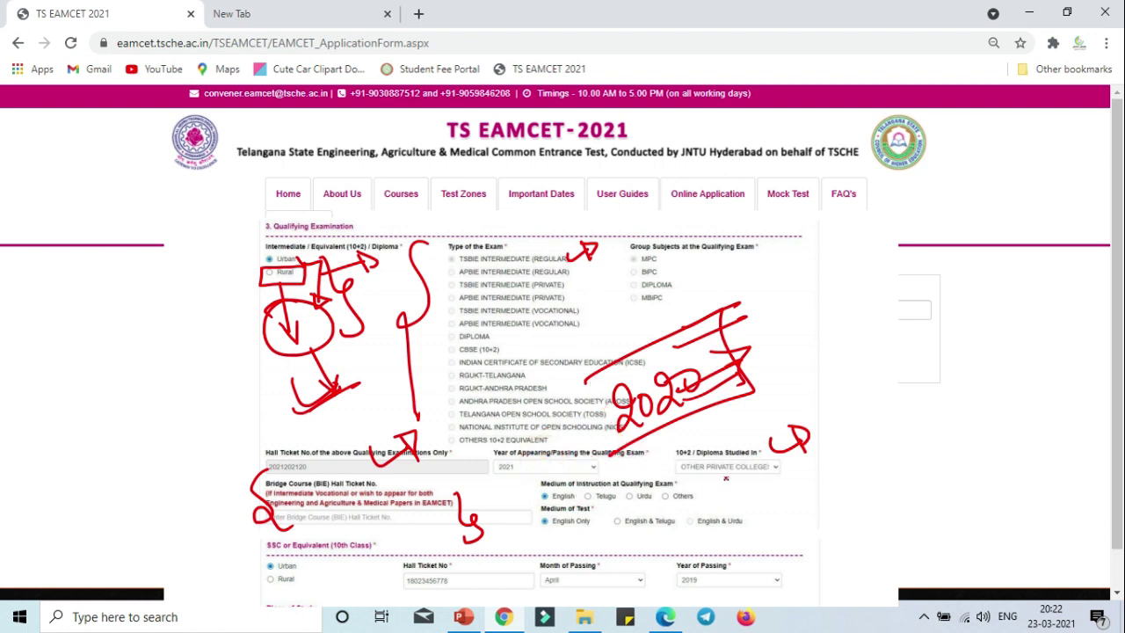
Arrow from Medium of Instruction and write 'Em' beside the 10+2 / Diploma Studied In field.
{"action": "mouse_move", "coordinate": [530, 471]}
{"action": "left_mouse_down"}
{"action": "mouse_move", "coordinate": [532, 499]}
{"action": "mouse_move", "coordinate": [657, 492]}
{"action": "mouse_move", "coordinate": [537, 467]}
{"action": "left_mouse_up"}
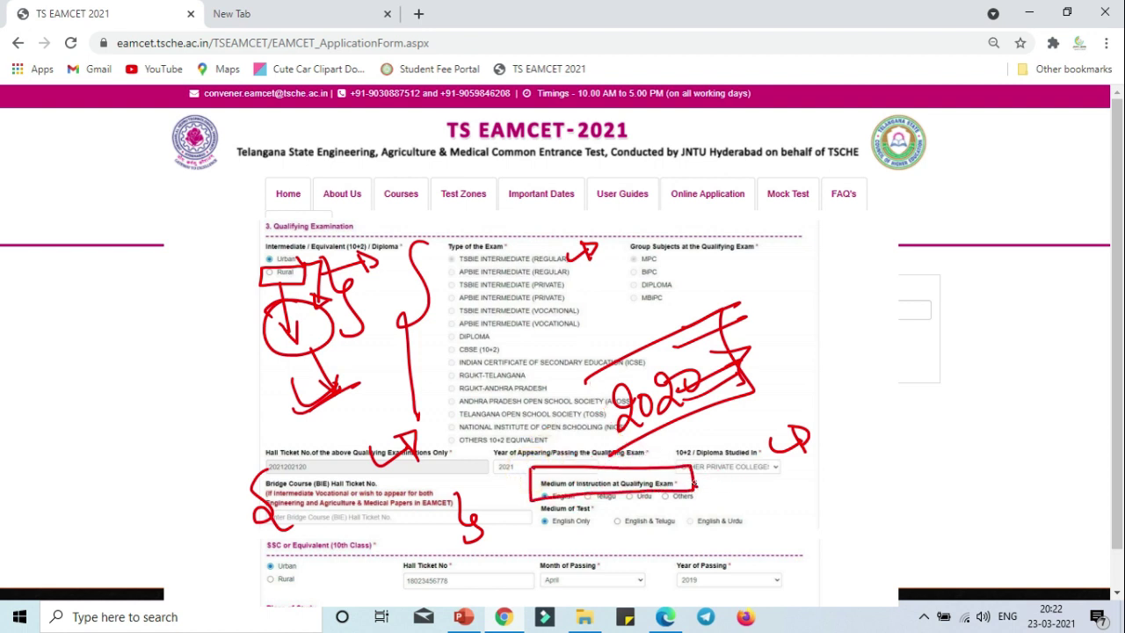
{"action": "mouse_move", "coordinate": [694, 482]}
{"action": "left_mouse_down"}
{"action": "mouse_move", "coordinate": [749, 482]}
{"action": "mouse_move", "coordinate": [737, 489]}
{"action": "mouse_move", "coordinate": [780, 496]}
{"action": "left_mouse_up"}
{"action": "left_click_drag", "start_coordinate": [684, 465], "coordinate": [711, 456]}
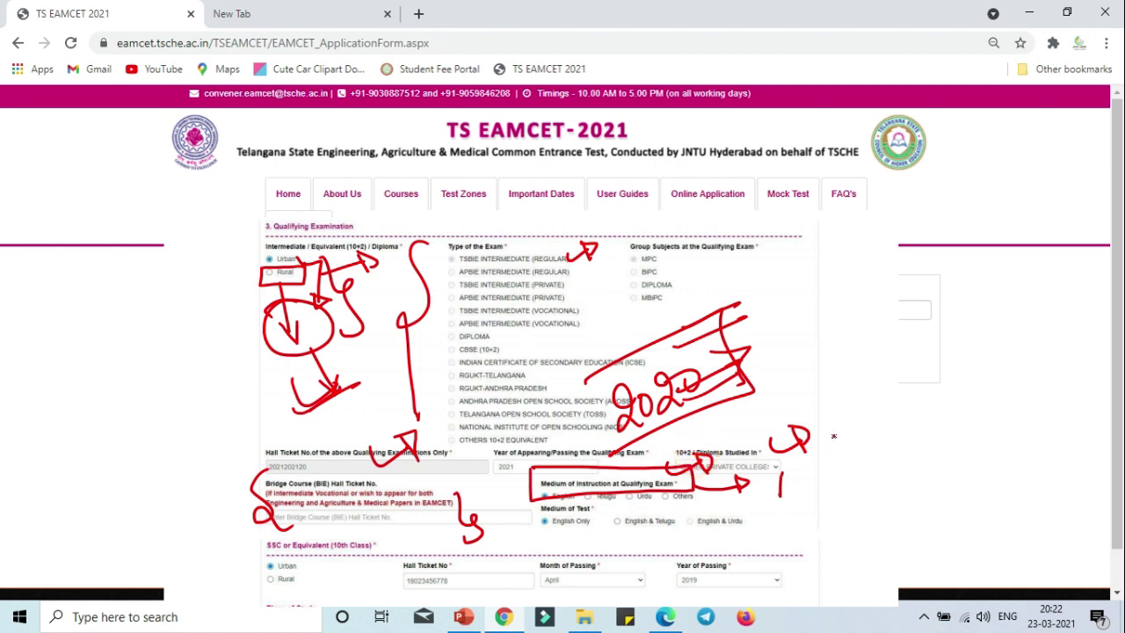
{"action": "mouse_move", "coordinate": [836, 438]}
{"action": "left_mouse_down"}
{"action": "mouse_move", "coordinate": [857, 453]}
{"action": "mouse_move", "coordinate": [867, 427]}
{"action": "left_mouse_up"}
{"action": "left_click_drag", "start_coordinate": [830, 450], "coordinate": [858, 449]}
{"action": "mouse_move", "coordinate": [876, 466]}
{"action": "left_mouse_down"}
{"action": "mouse_move", "coordinate": [890, 447]}
{"action": "mouse_move", "coordinate": [905, 464]}
{"action": "left_mouse_up"}
{"action": "left_click_drag", "start_coordinate": [920, 419], "coordinate": [920, 483]}
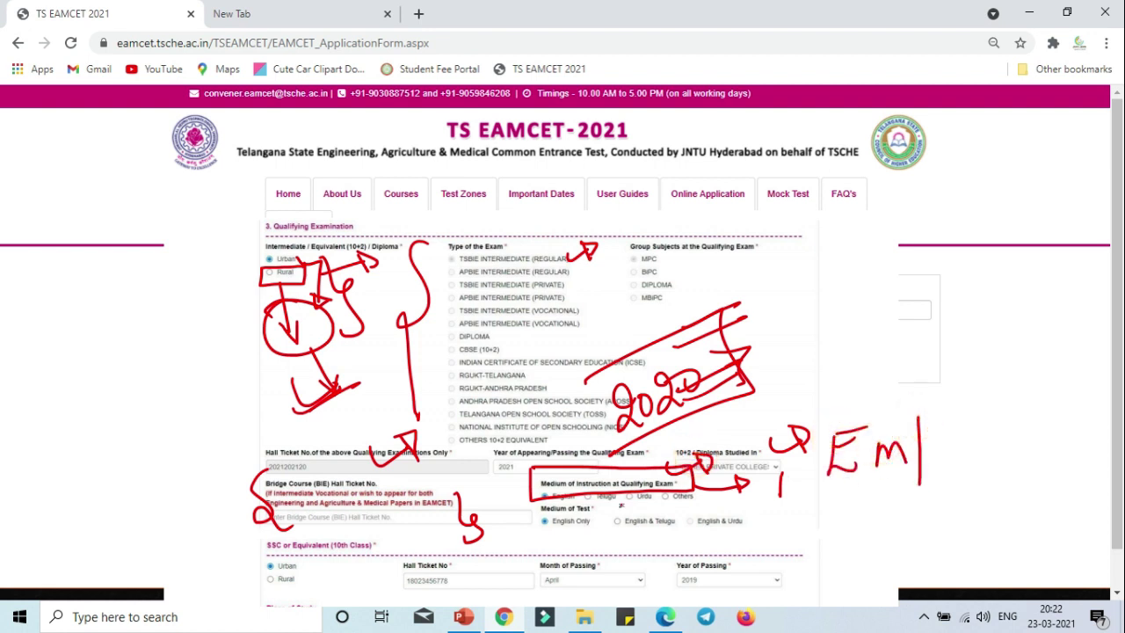
Box the English & Telugu and English & Urdu Medium of Test options, arrowing to a note.
{"action": "mouse_move", "coordinate": [607, 479]}
{"action": "left_mouse_down"}
{"action": "mouse_move", "coordinate": [594, 496]}
{"action": "mouse_move", "coordinate": [655, 497]}
{"action": "left_mouse_up"}
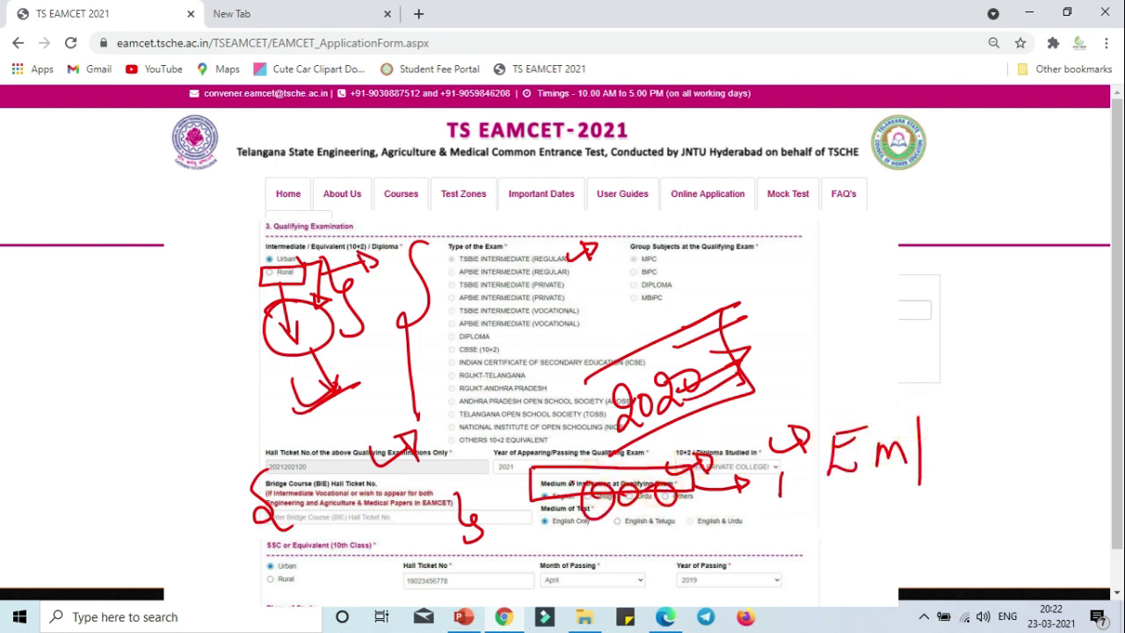
{"action": "left_click_drag", "start_coordinate": [581, 461], "coordinate": [552, 495]}
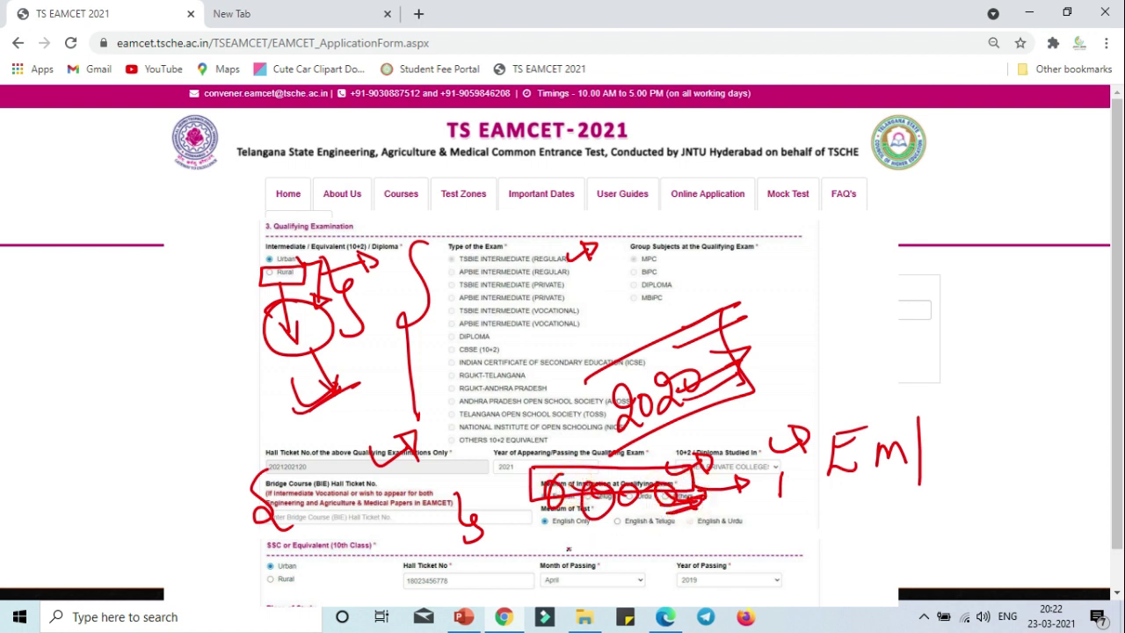
{"action": "left_click_drag", "start_coordinate": [536, 508], "coordinate": [530, 532]}
{"action": "mouse_move", "coordinate": [517, 531]}
{"action": "left_mouse_down"}
{"action": "mouse_move", "coordinate": [754, 483]}
{"action": "mouse_move", "coordinate": [694, 503]}
{"action": "left_mouse_up"}
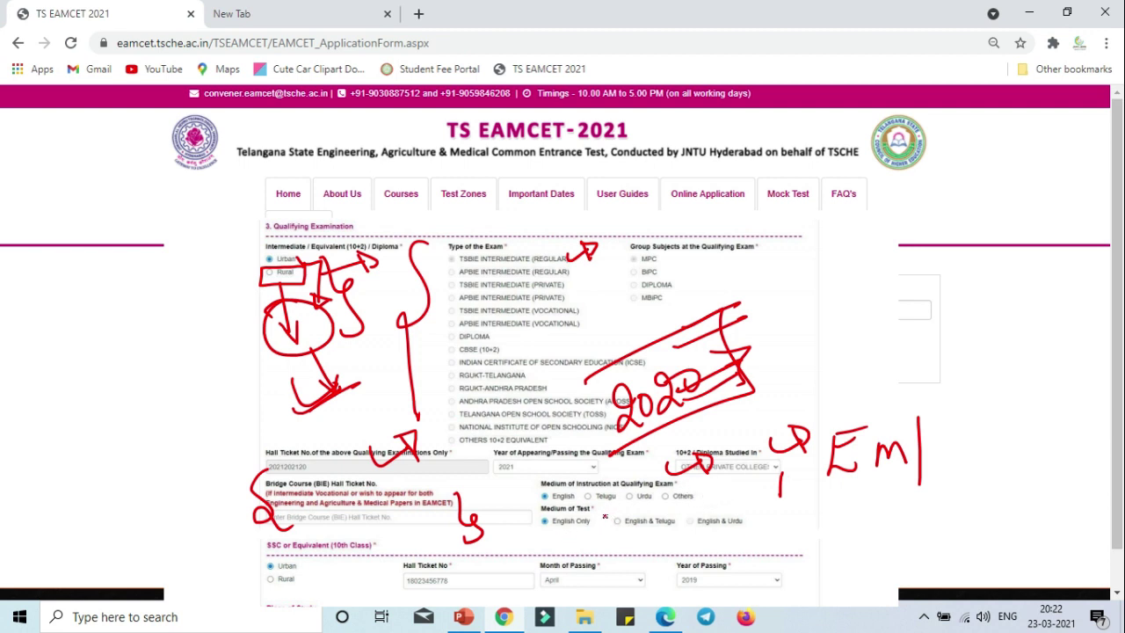
{"action": "mouse_move", "coordinate": [606, 507]}
{"action": "left_mouse_down"}
{"action": "mouse_move", "coordinate": [607, 547]}
{"action": "mouse_move", "coordinate": [709, 545]}
{"action": "mouse_move", "coordinate": [662, 506]}
{"action": "mouse_move", "coordinate": [603, 504]}
{"action": "mouse_move", "coordinate": [573, 539]}
{"action": "mouse_move", "coordinate": [533, 506]}
{"action": "mouse_move", "coordinate": [544, 554]}
{"action": "left_mouse_up"}
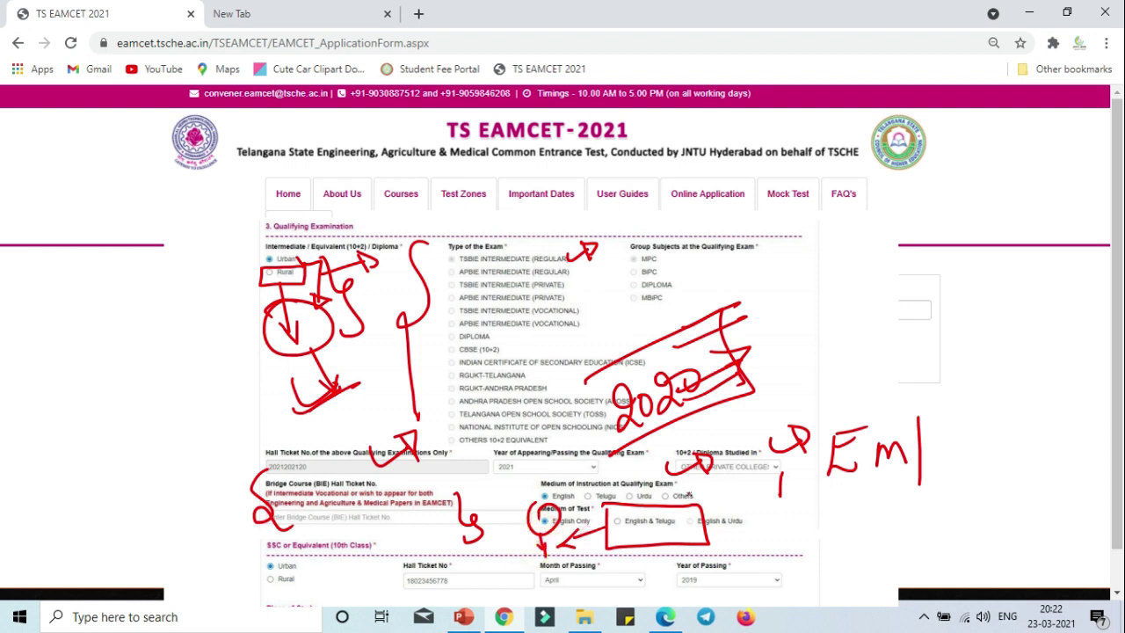
{"action": "mouse_move", "coordinate": [680, 508]}
{"action": "left_mouse_down"}
{"action": "mouse_move", "coordinate": [760, 539]}
{"action": "mouse_move", "coordinate": [743, 499]}
{"action": "mouse_move", "coordinate": [686, 510]}
{"action": "left_mouse_up"}
{"action": "mouse_move", "coordinate": [772, 517]}
{"action": "left_mouse_down"}
{"action": "mouse_move", "coordinate": [841, 504]}
{"action": "mouse_move", "coordinate": [827, 520]}
{"action": "mouse_move", "coordinate": [884, 479]}
{"action": "mouse_move", "coordinate": [939, 544]}
{"action": "mouse_move", "coordinate": [935, 526]}
{"action": "mouse_move", "coordinate": [998, 479]}
{"action": "mouse_move", "coordinate": [986, 501]}
{"action": "left_mouse_up"}
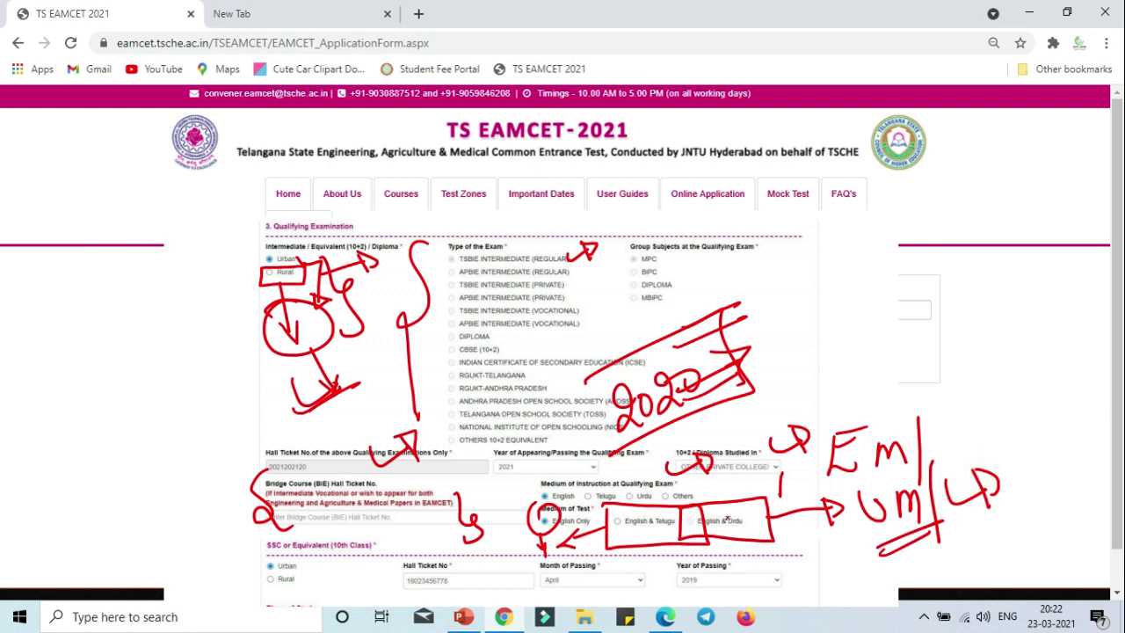
{"action": "mouse_move", "coordinate": [645, 524]}
{"action": "left_mouse_down"}
{"action": "mouse_move", "coordinate": [633, 527]}
{"action": "mouse_move", "coordinate": [655, 536]}
{"action": "mouse_move", "coordinate": [668, 523]}
{"action": "mouse_move", "coordinate": [629, 554]}
{"action": "left_mouse_up"}
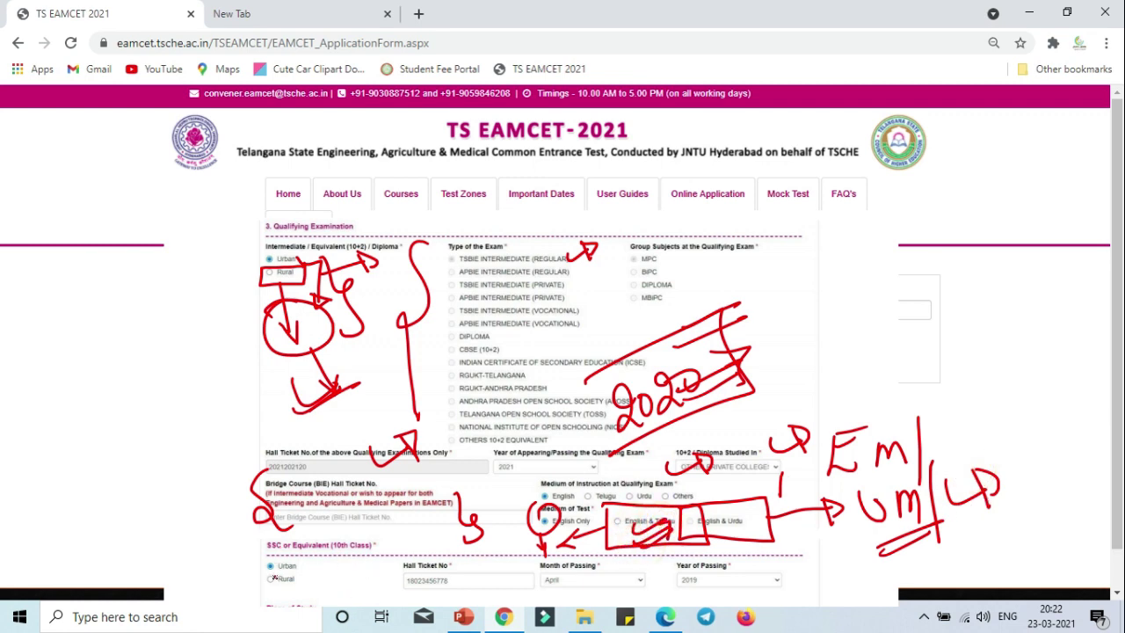
Underline the SSC or Equivalent heading and tick its Hall Ticket No, Month and Year of Passing.
{"action": "mouse_move", "coordinate": [256, 533]}
{"action": "left_mouse_down"}
{"action": "mouse_move", "coordinate": [258, 555]}
{"action": "mouse_move", "coordinate": [356, 553]}
{"action": "mouse_move", "coordinate": [293, 525]}
{"action": "left_mouse_up"}
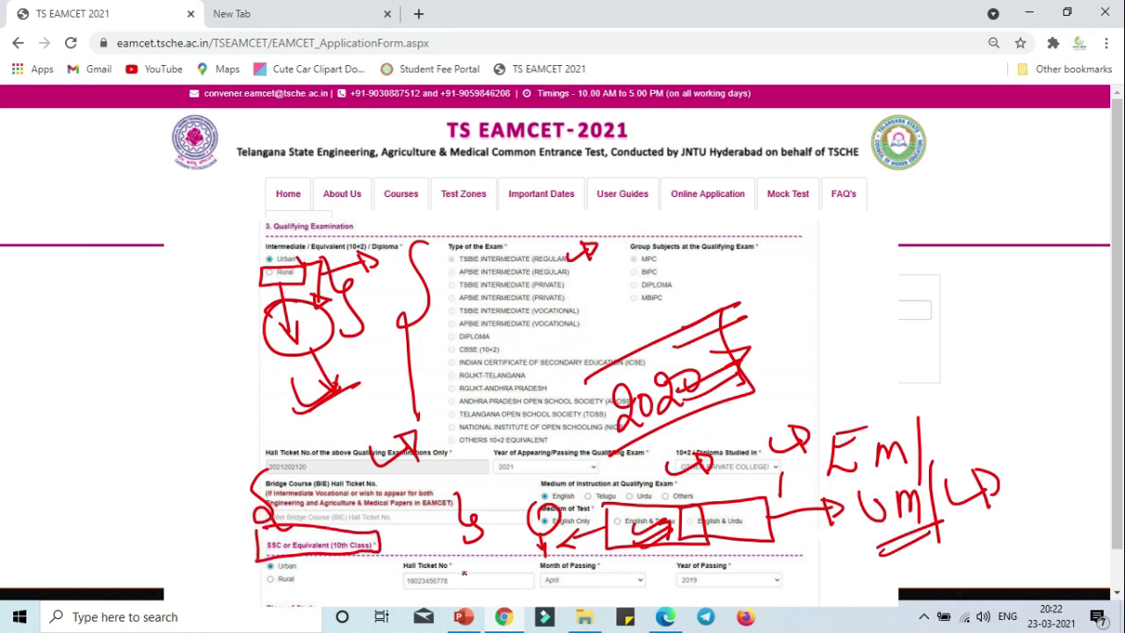
{"action": "left_click_drag", "start_coordinate": [464, 563], "coordinate": [506, 549]}
{"action": "left_click_drag", "start_coordinate": [587, 552], "coordinate": [619, 555]}
{"action": "mouse_move", "coordinate": [799, 555]}
{"action": "left_mouse_down"}
{"action": "mouse_move", "coordinate": [749, 561]}
{"action": "mouse_move", "coordinate": [848, 553]}
{"action": "left_mouse_up"}
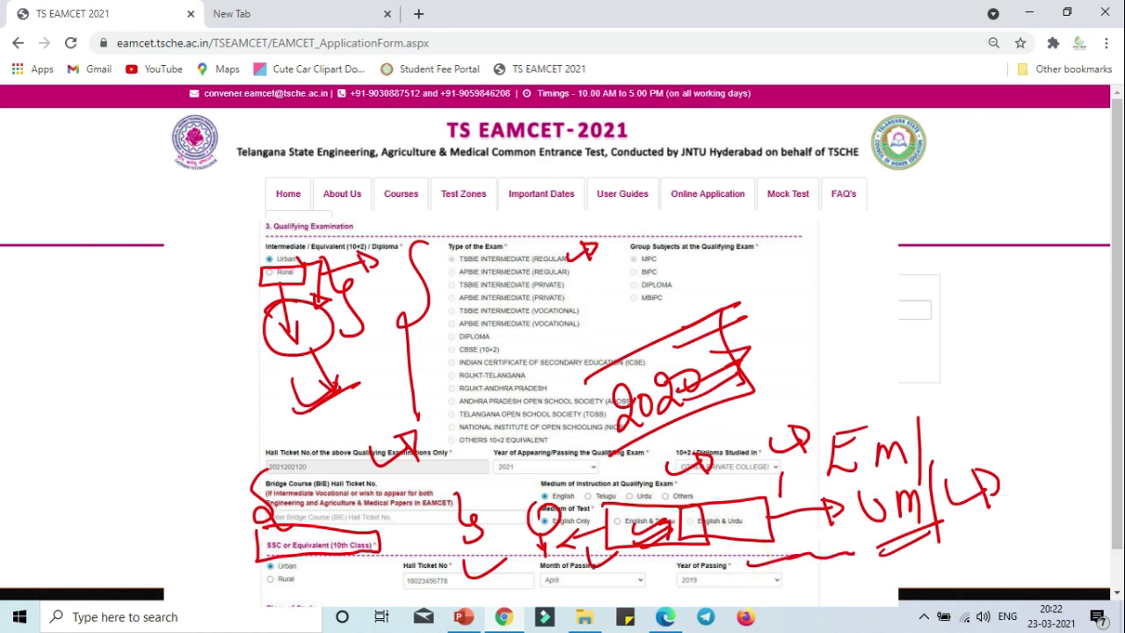
Clear the old ink and mark the Place of Study Class districts with red brackets and ticks.
{"action": "key", "text": "Escape"}
{"action": "mouse_move", "coordinate": [249, 349]}
{"action": "left_mouse_down"}
{"action": "mouse_move", "coordinate": [252, 386]}
{"action": "mouse_move", "coordinate": [324, 343]}
{"action": "mouse_move", "coordinate": [219, 430]}
{"action": "mouse_move", "coordinate": [290, 494]}
{"action": "left_mouse_up"}
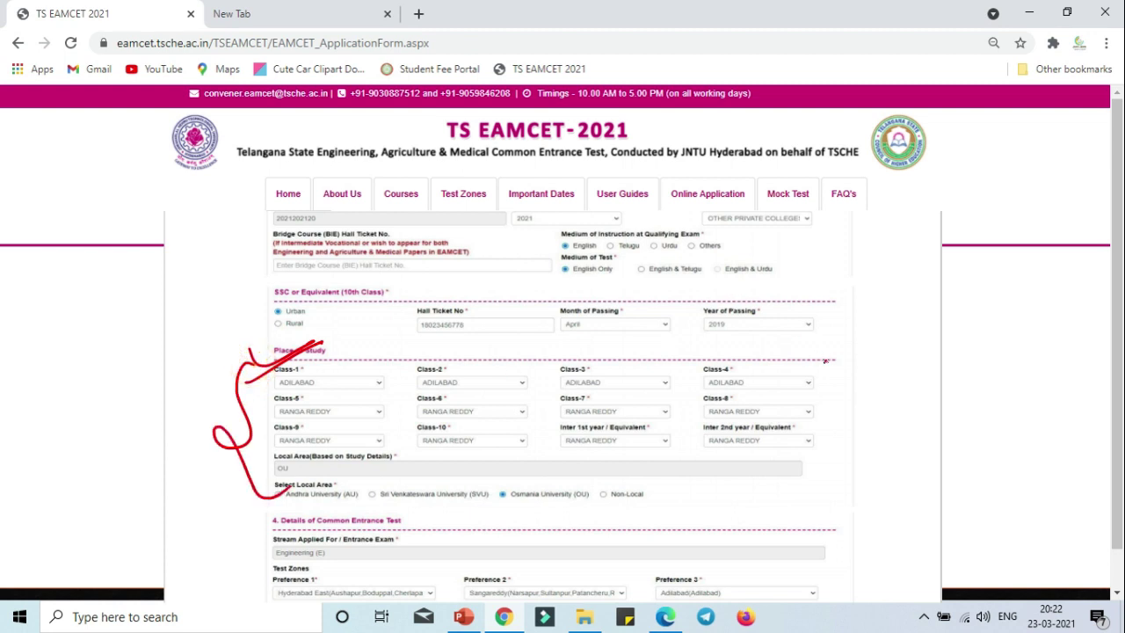
{"action": "mouse_move", "coordinate": [826, 352]}
{"action": "left_mouse_down"}
{"action": "mouse_move", "coordinate": [859, 453]}
{"action": "mouse_move", "coordinate": [834, 470]}
{"action": "left_mouse_up"}
{"action": "left_click_drag", "start_coordinate": [307, 370], "coordinate": [360, 367]}
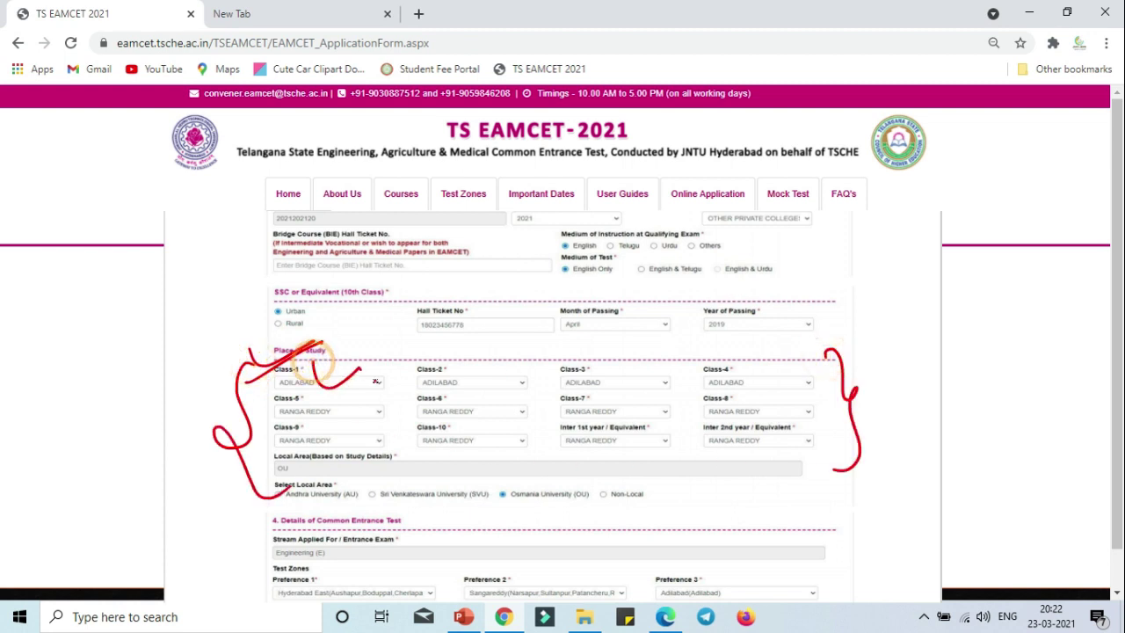
{"action": "mouse_move", "coordinate": [780, 432]}
{"action": "left_mouse_down"}
{"action": "mouse_move", "coordinate": [835, 461]}
{"action": "mouse_move", "coordinate": [810, 450]}
{"action": "left_mouse_up"}
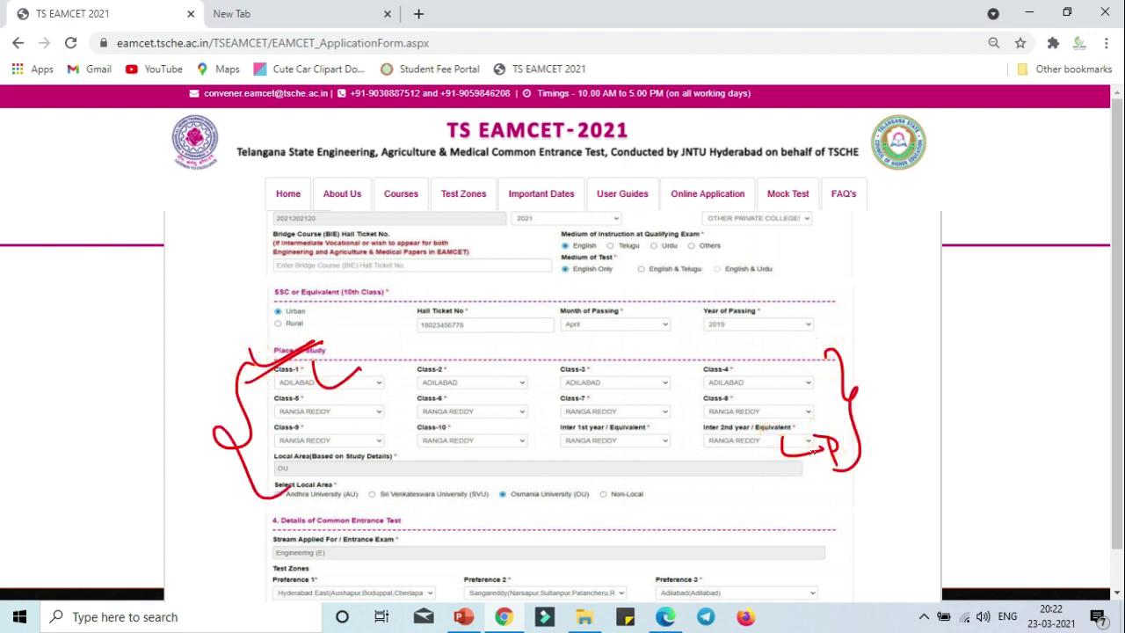
{"action": "mouse_move", "coordinate": [310, 362]}
{"action": "left_mouse_down"}
{"action": "mouse_move", "coordinate": [313, 404]}
{"action": "mouse_move", "coordinate": [387, 382]}
{"action": "left_mouse_up"}
{"action": "left_click_drag", "start_coordinate": [521, 357], "coordinate": [528, 403]}
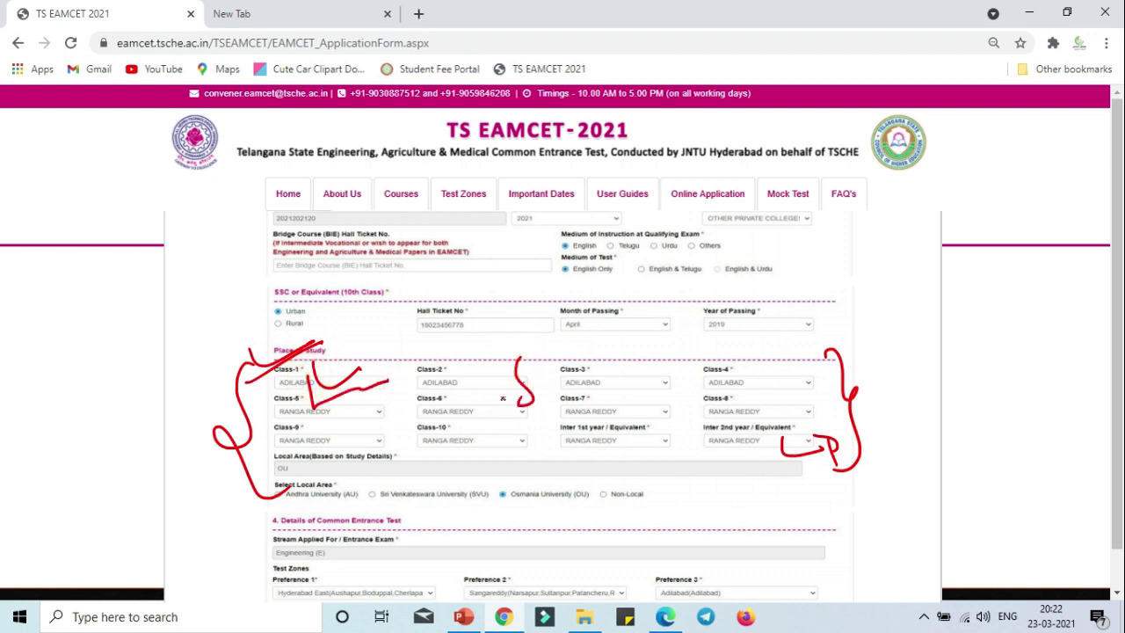
{"action": "left_click", "coordinate": [538, 373]}
{"action": "left_click_drag", "start_coordinate": [434, 389], "coordinate": [521, 411]}
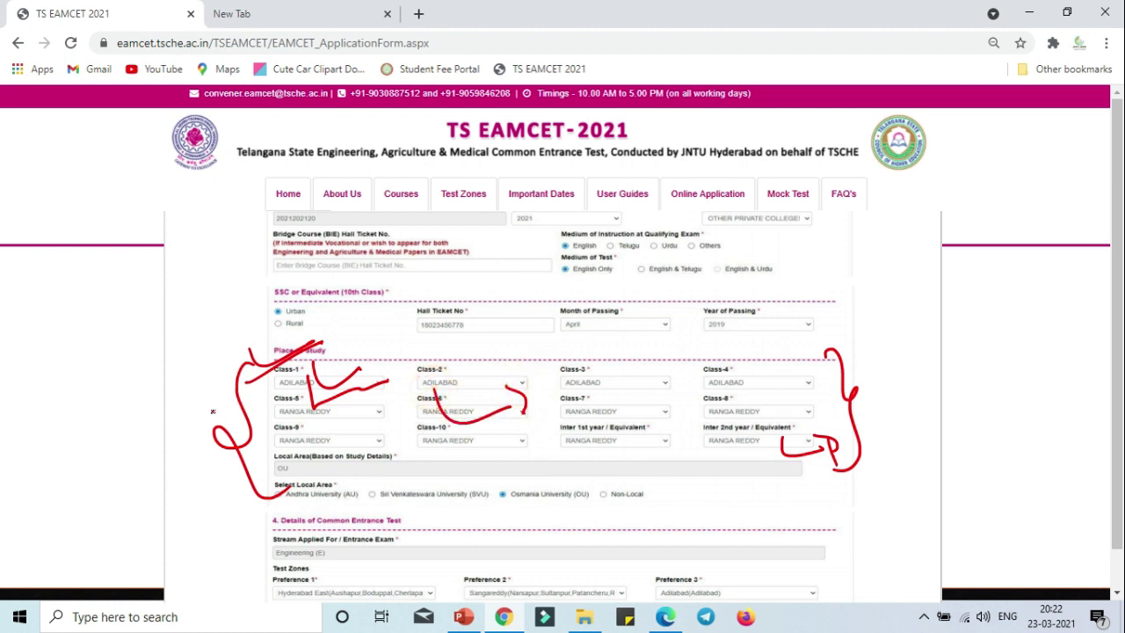
{"action": "left_click", "coordinate": [261, 423]}
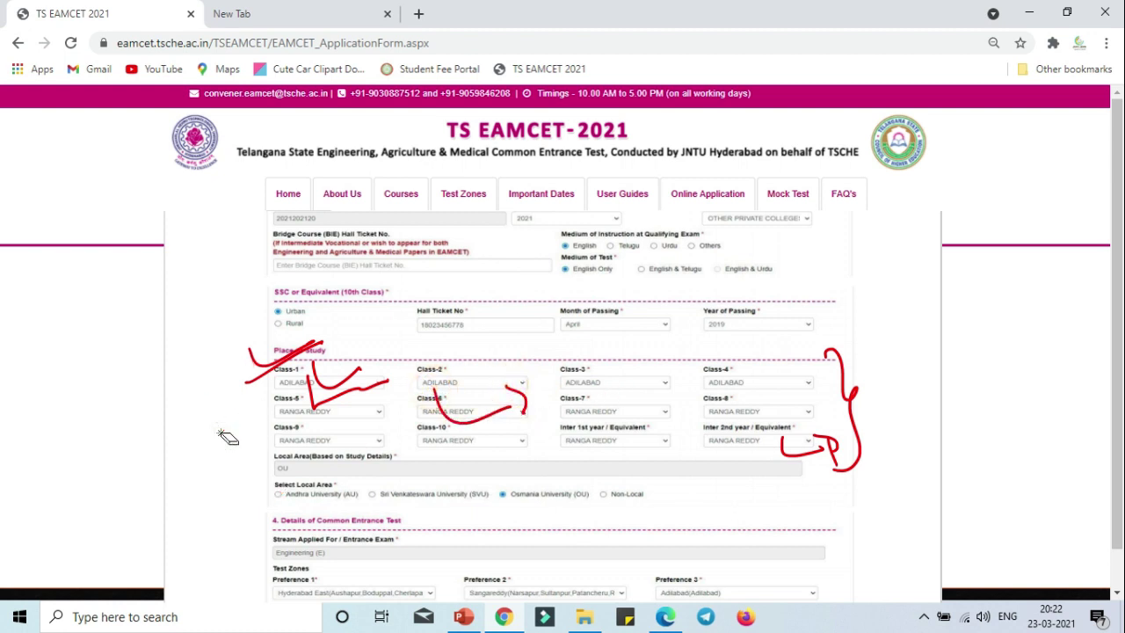
{"action": "left_click", "coordinate": [321, 367]}
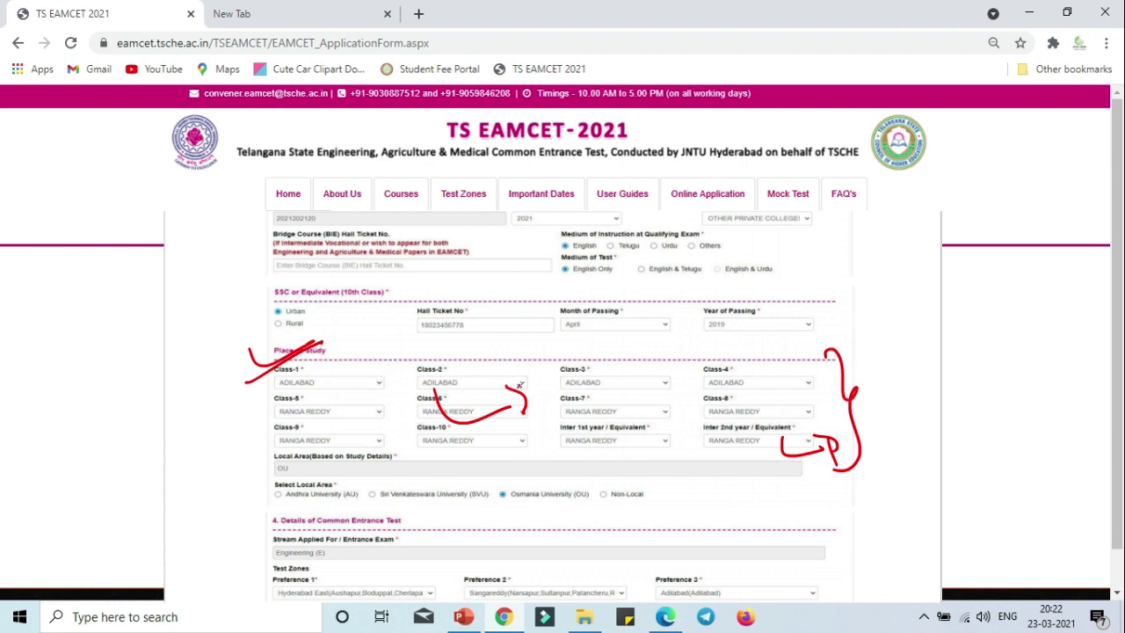
{"action": "mouse_move", "coordinate": [243, 394]}
{"action": "left_mouse_down"}
{"action": "mouse_move", "coordinate": [254, 444]}
{"action": "mouse_move", "coordinate": [197, 450]}
{"action": "mouse_move", "coordinate": [235, 422]}
{"action": "mouse_move", "coordinate": [247, 451]}
{"action": "left_mouse_up"}
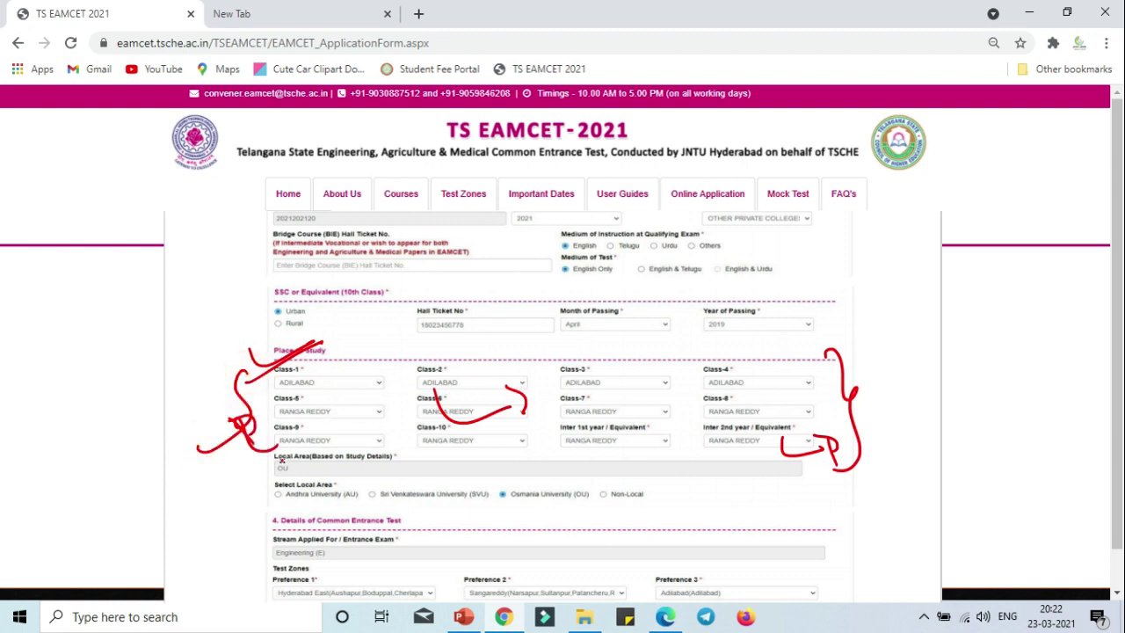
Circle the SVU and AU Select Local Area options and box Non-Local with a note.
{"action": "mouse_move", "coordinate": [261, 480]}
{"action": "left_mouse_down"}
{"action": "mouse_move", "coordinate": [448, 505]}
{"action": "mouse_move", "coordinate": [655, 499]}
{"action": "left_mouse_up"}
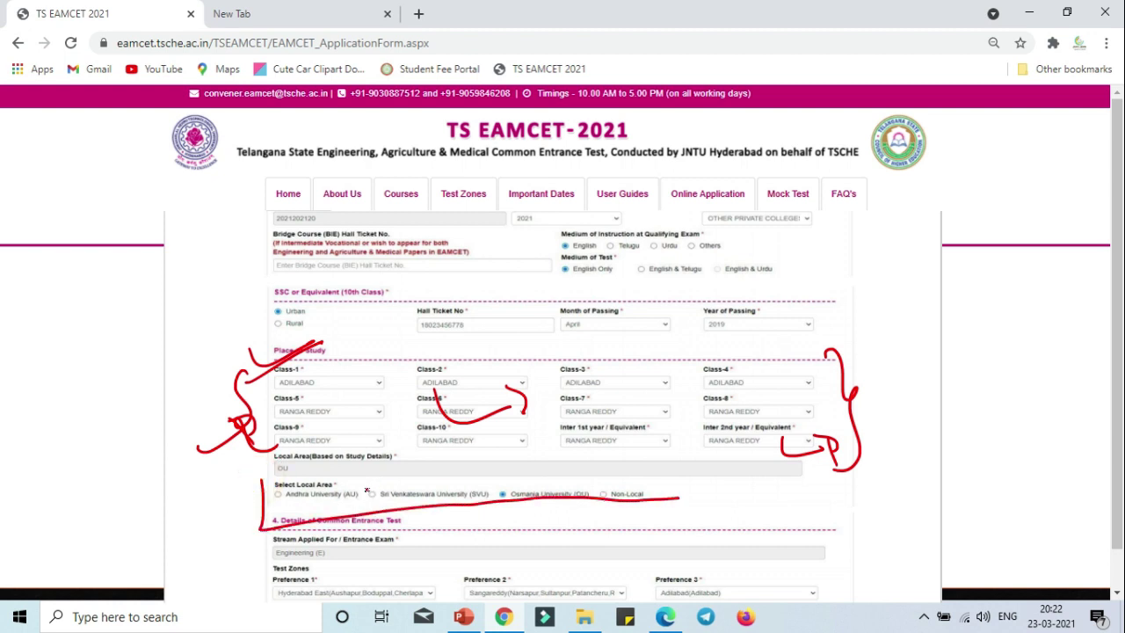
{"action": "key", "text": "ctrl+z"}
{"action": "mouse_move", "coordinate": [365, 484]}
{"action": "left_mouse_down"}
{"action": "mouse_move", "coordinate": [387, 506]}
{"action": "mouse_move", "coordinate": [369, 481]}
{"action": "left_mouse_up"}
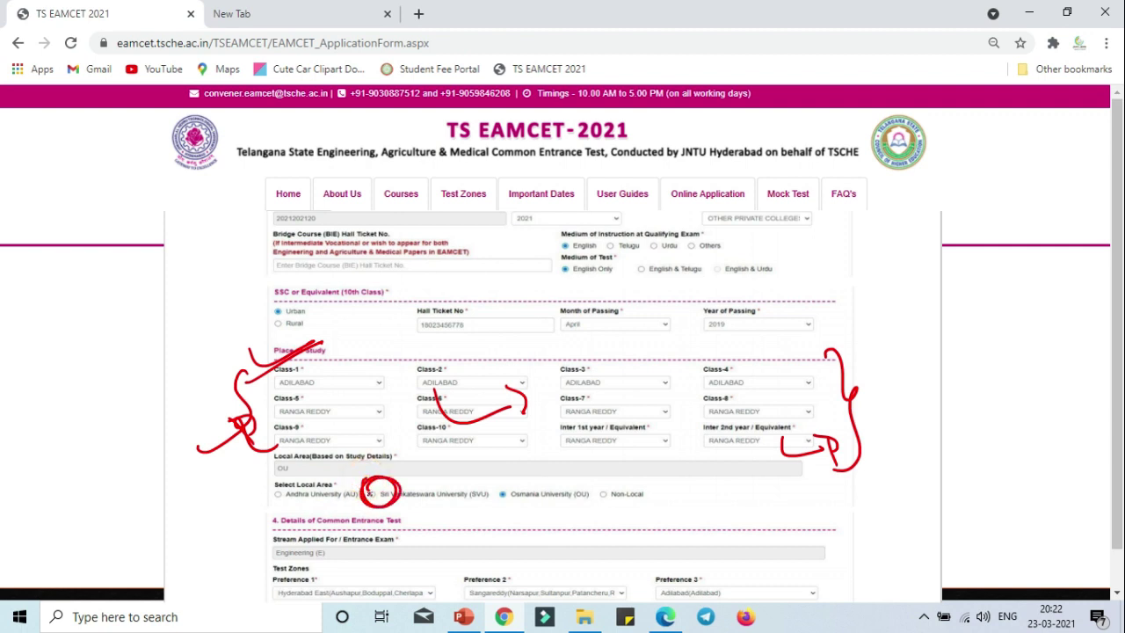
{"action": "mouse_move", "coordinate": [285, 497]}
{"action": "left_mouse_down"}
{"action": "mouse_move", "coordinate": [268, 505]}
{"action": "mouse_move", "coordinate": [287, 483]}
{"action": "left_mouse_up"}
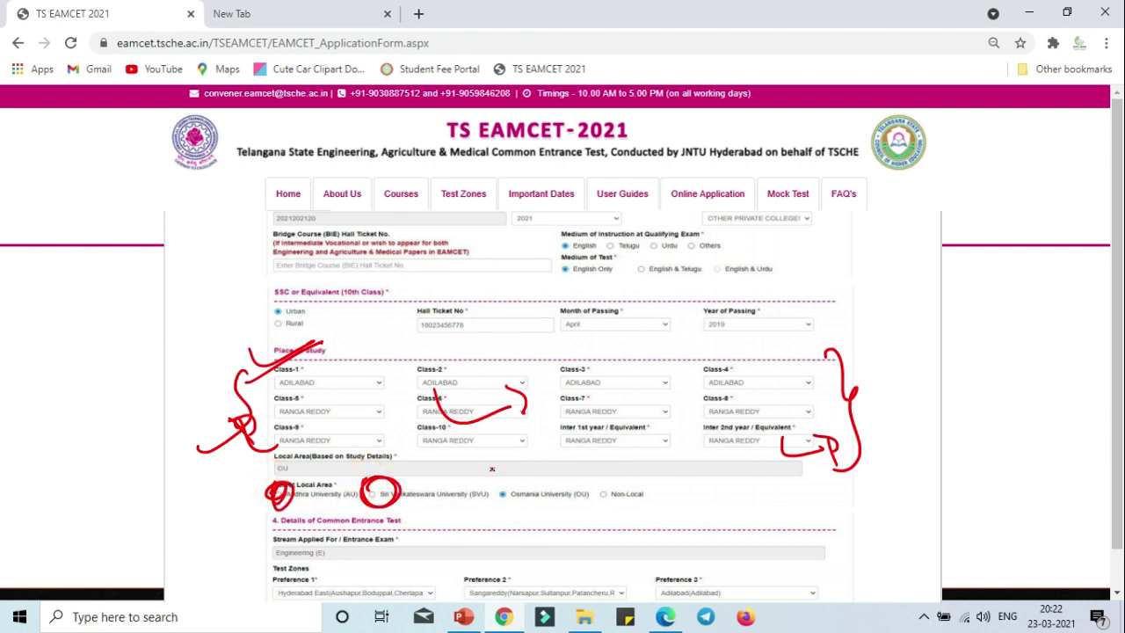
{"action": "mouse_move", "coordinate": [492, 470]}
{"action": "left_mouse_down"}
{"action": "mouse_move", "coordinate": [596, 526]}
{"action": "mouse_move", "coordinate": [601, 455]}
{"action": "mouse_move", "coordinate": [492, 473]}
{"action": "left_mouse_up"}
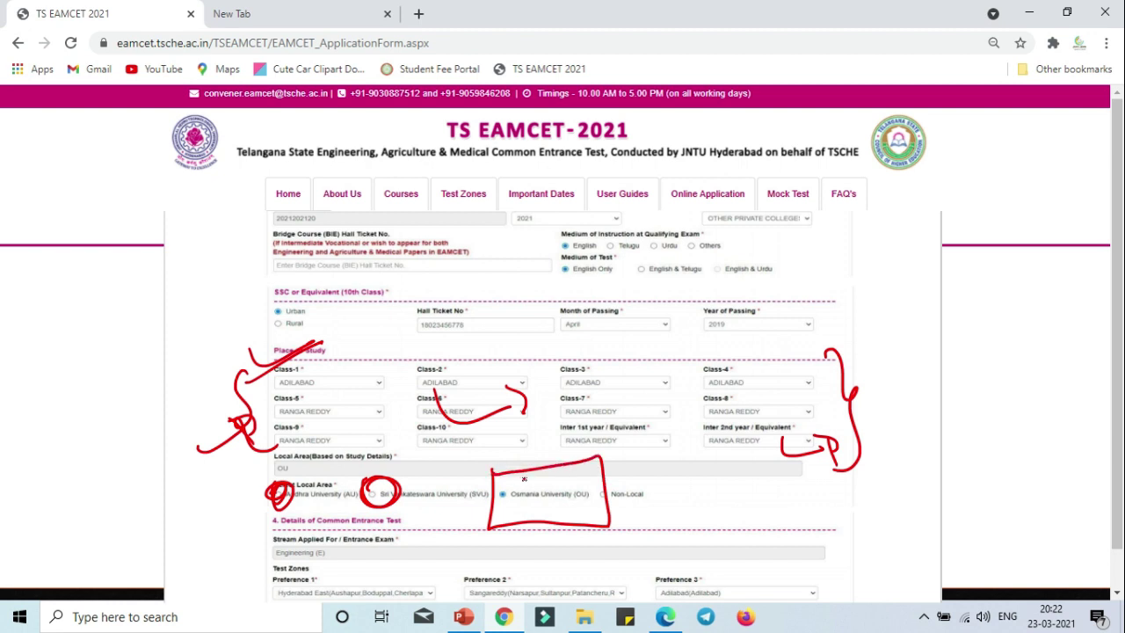
{"action": "key", "text": "ctrl+z"}
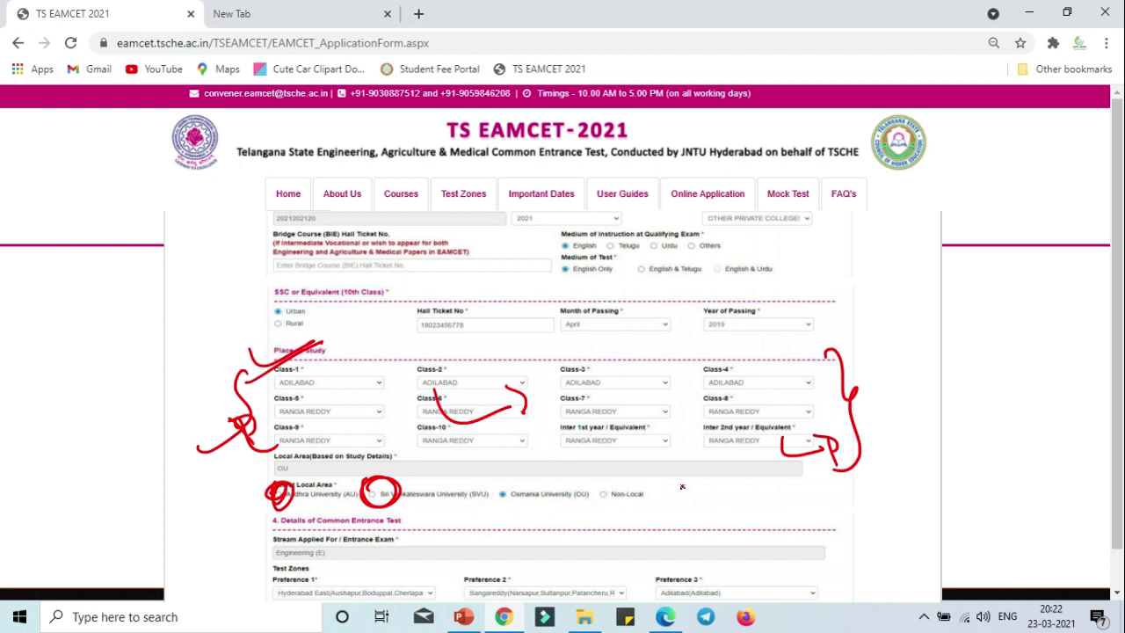
{"action": "left_click", "coordinate": [677, 470]}
{"action": "left_click_drag", "start_coordinate": [677, 482], "coordinate": [701, 499]}
{"action": "mouse_move", "coordinate": [592, 477]}
{"action": "left_mouse_down"}
{"action": "mouse_move", "coordinate": [592, 512]}
{"action": "mouse_move", "coordinate": [663, 479]}
{"action": "mouse_move", "coordinate": [594, 476]}
{"action": "left_mouse_up"}
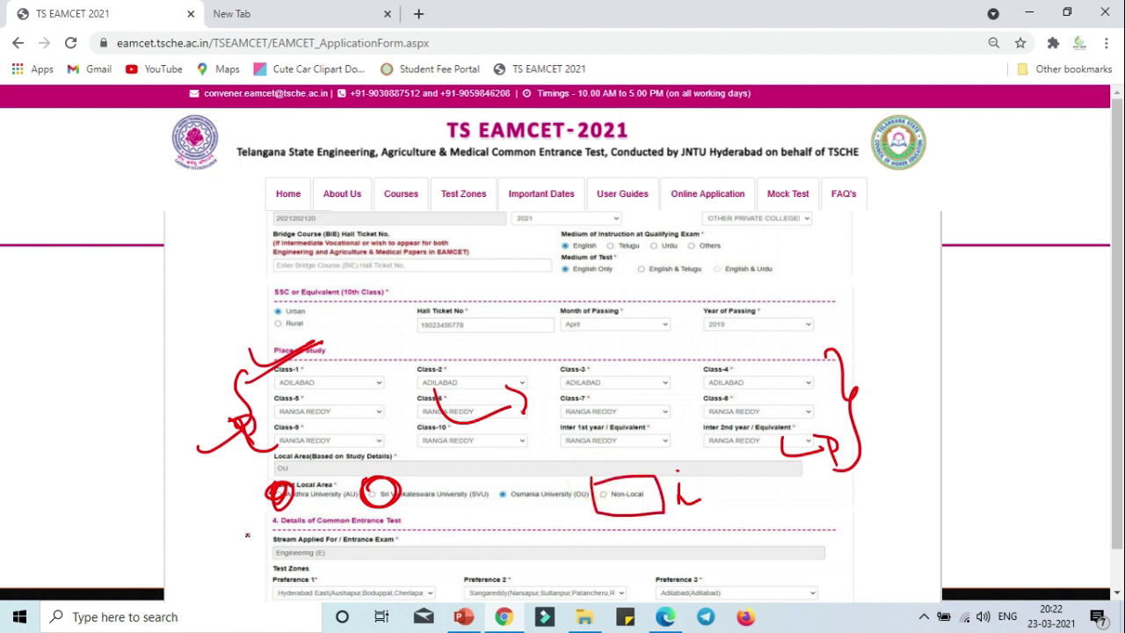
Mark the Common Entrance Test heading, arrow Stream Applied For, and circle Test Zones and preferences.
{"action": "mouse_move", "coordinate": [247, 534]}
{"action": "left_mouse_down"}
{"action": "mouse_move", "coordinate": [257, 547]}
{"action": "mouse_move", "coordinate": [278, 527]}
{"action": "left_mouse_up"}
{"action": "mouse_move", "coordinate": [368, 570]}
{"action": "left_mouse_down"}
{"action": "mouse_move", "coordinate": [420, 545]}
{"action": "mouse_move", "coordinate": [413, 559]}
{"action": "left_mouse_up"}
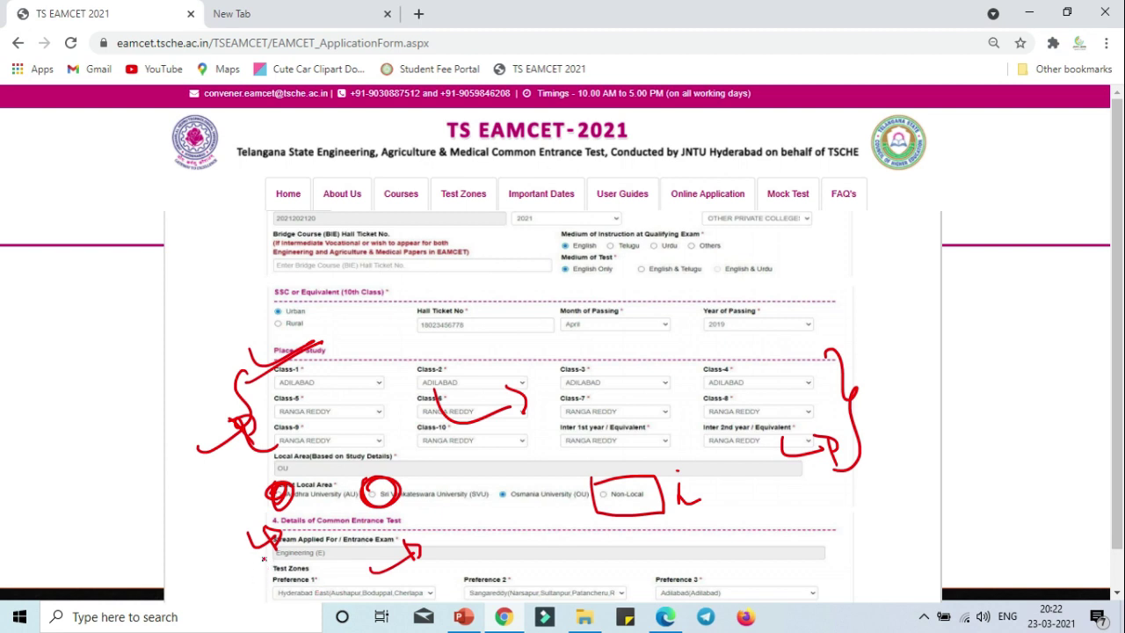
{"action": "mouse_move", "coordinate": [264, 558]}
{"action": "left_mouse_down"}
{"action": "mouse_move", "coordinate": [291, 550]}
{"action": "mouse_move", "coordinate": [318, 584]}
{"action": "mouse_move", "coordinate": [370, 570]}
{"action": "left_mouse_up"}
{"action": "left_click", "coordinate": [447, 534]}
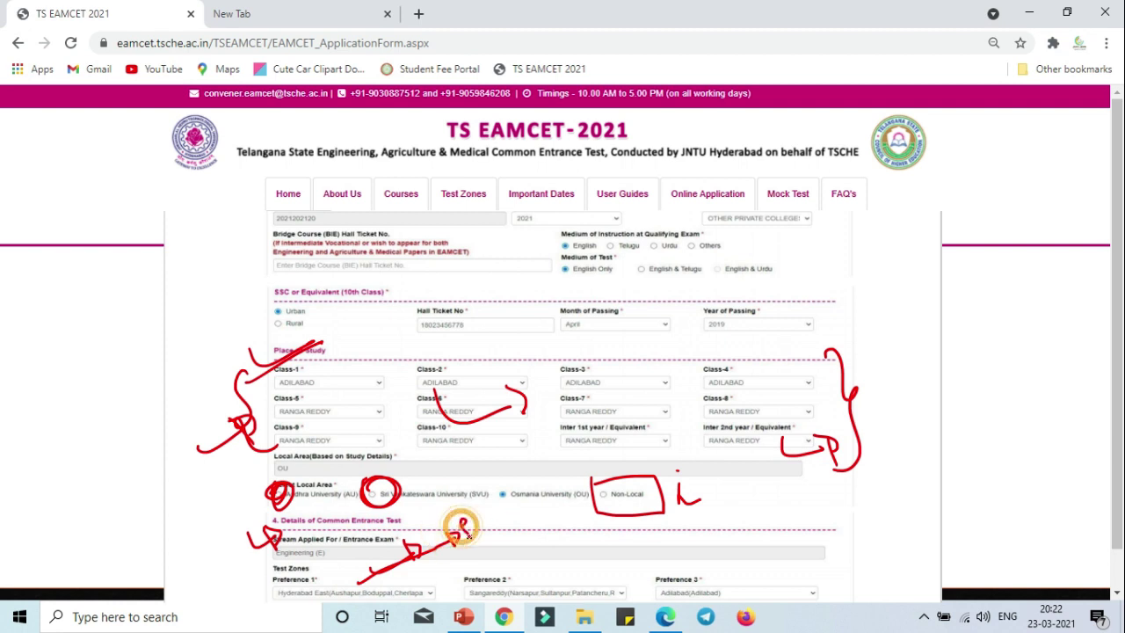
{"action": "left_click_drag", "start_coordinate": [450, 534], "coordinate": [510, 546]}
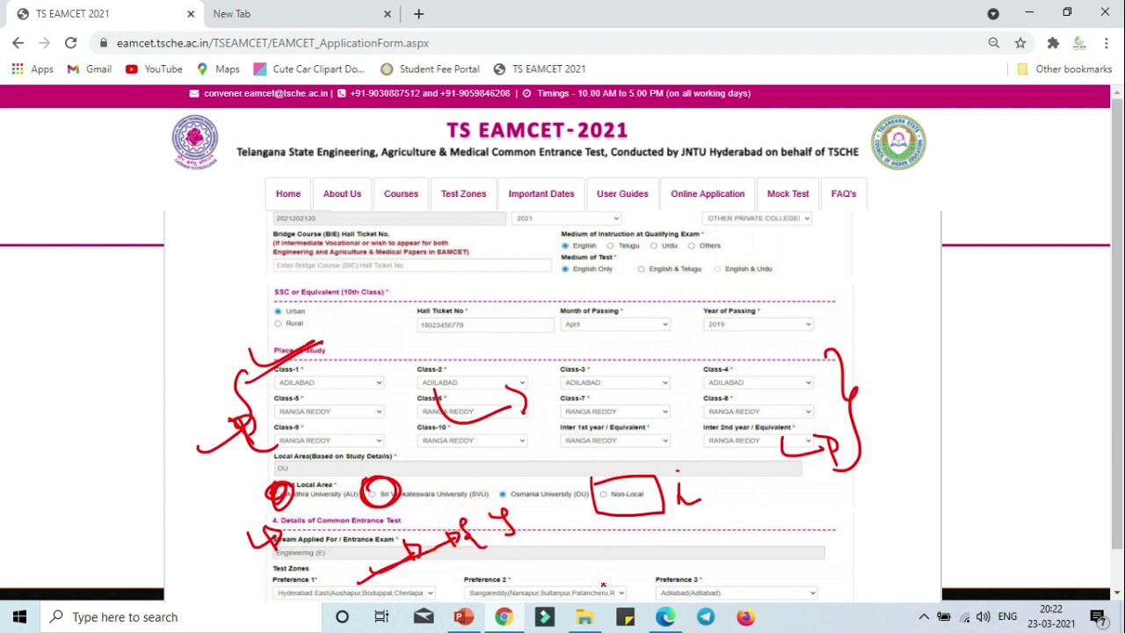
{"action": "mouse_move", "coordinate": [604, 584]}
{"action": "left_mouse_down"}
{"action": "mouse_move", "coordinate": [587, 551]}
{"action": "mouse_move", "coordinate": [608, 517]}
{"action": "mouse_move", "coordinate": [613, 596]}
{"action": "left_mouse_up"}
{"action": "left_click", "coordinate": [567, 538]}
{"action": "mouse_move", "coordinate": [534, 524]}
{"action": "left_mouse_down"}
{"action": "mouse_move", "coordinate": [563, 567]}
{"action": "mouse_move", "coordinate": [549, 556]}
{"action": "left_mouse_up"}
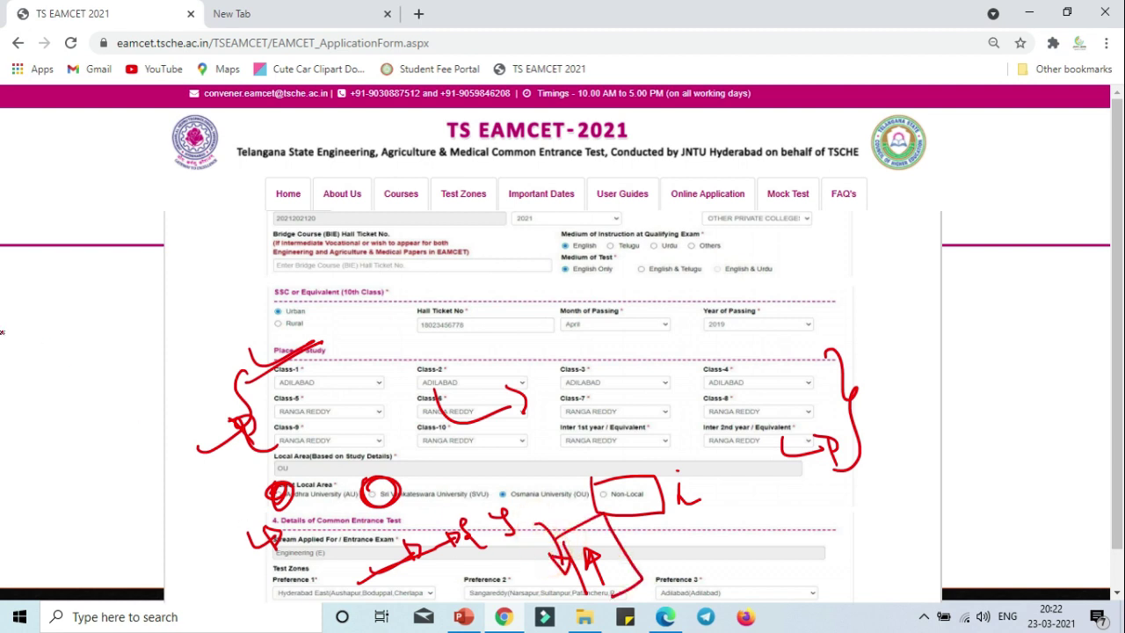
Write the numbers 1, 2, 3 in the left margin, circle them and link them.
{"action": "left_click_drag", "start_coordinate": [28, 283], "coordinate": [44, 305]}
{"action": "mouse_move", "coordinate": [53, 335]}
{"action": "left_mouse_down"}
{"action": "mouse_move", "coordinate": [107, 380]}
{"action": "mouse_move", "coordinate": [92, 391]}
{"action": "left_mouse_up"}
{"action": "mouse_move", "coordinate": [97, 348]}
{"action": "left_mouse_down"}
{"action": "mouse_move", "coordinate": [79, 387]}
{"action": "mouse_move", "coordinate": [101, 348]}
{"action": "left_mouse_up"}
{"action": "left_click", "coordinate": [30, 323]}
{"action": "mouse_move", "coordinate": [25, 284]}
{"action": "left_mouse_down"}
{"action": "mouse_move", "coordinate": [35, 268]}
{"action": "mouse_move", "coordinate": [53, 378]}
{"action": "left_mouse_up"}
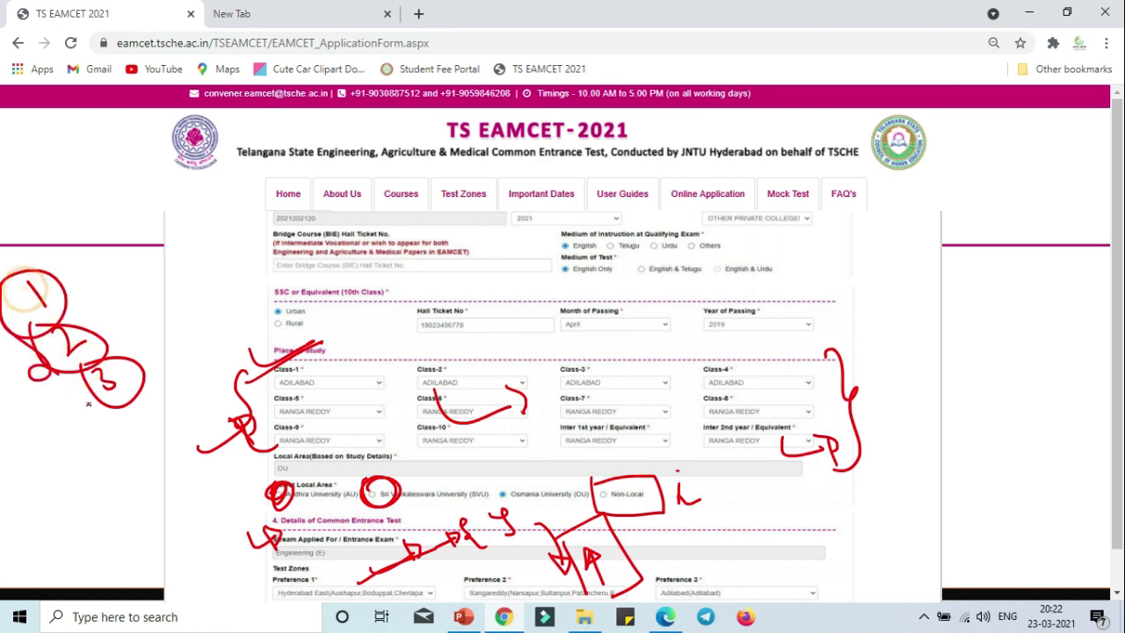
{"action": "mouse_move", "coordinate": [55, 270]}
{"action": "left_mouse_down"}
{"action": "mouse_move", "coordinate": [127, 272]}
{"action": "mouse_move", "coordinate": [185, 375]}
{"action": "left_mouse_up"}
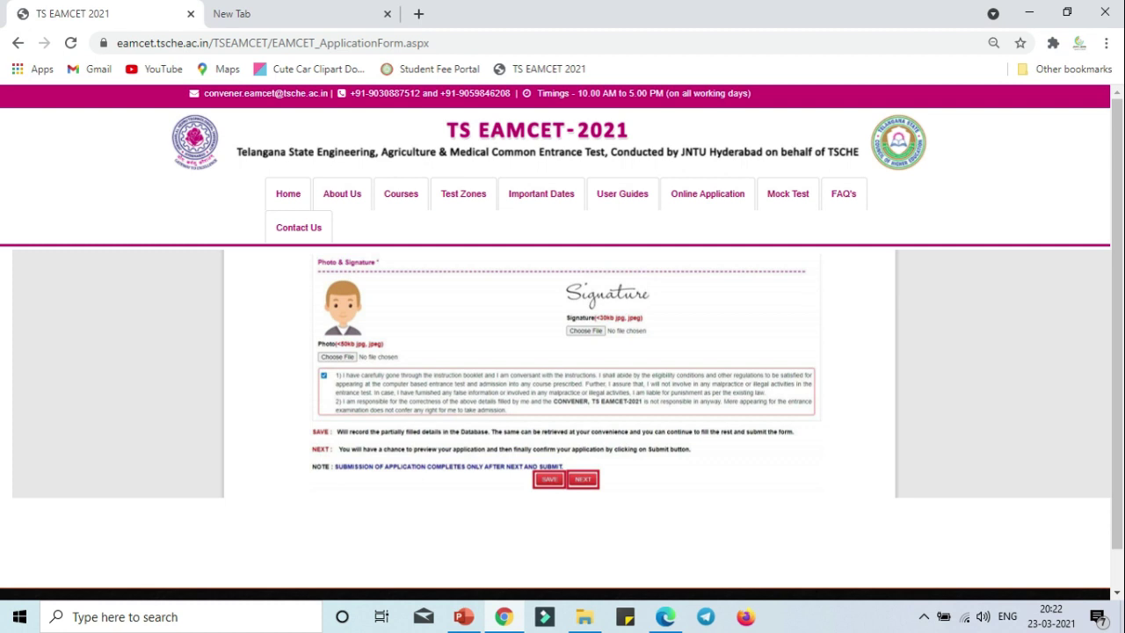
Write and underline an AP|TS note beside the signature, marking the photo and Signature heading.
{"action": "mouse_move", "coordinate": [402, 330]}
{"action": "left_mouse_down"}
{"action": "mouse_move", "coordinate": [438, 343]}
{"action": "mouse_move", "coordinate": [463, 330]}
{"action": "left_mouse_up"}
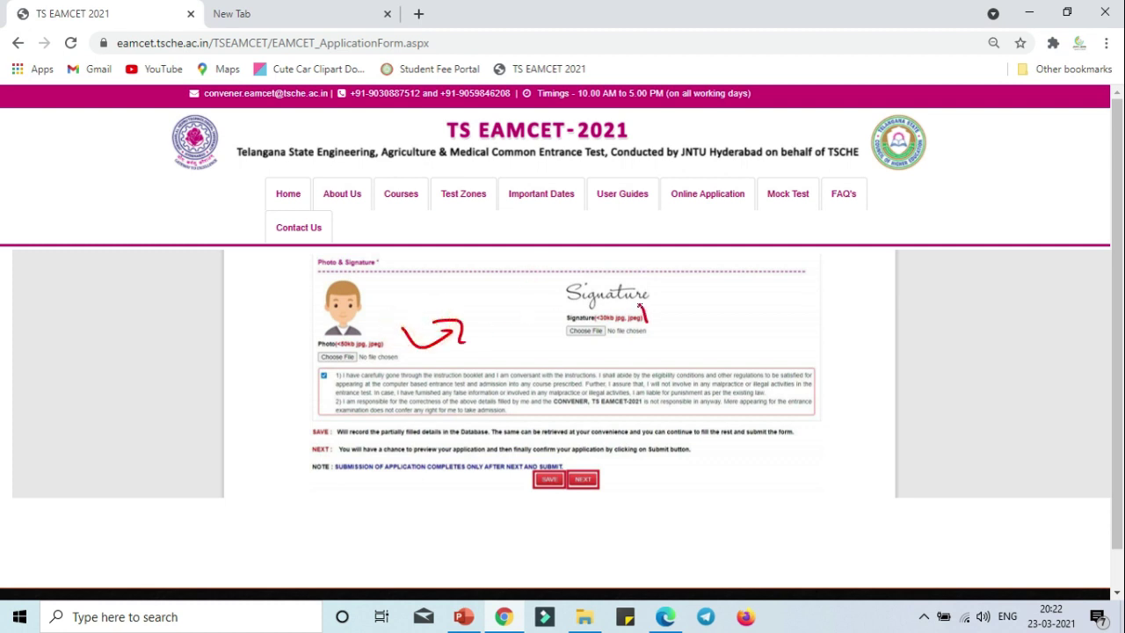
{"action": "mouse_move", "coordinate": [642, 304]}
{"action": "left_mouse_down"}
{"action": "mouse_move", "coordinate": [691, 323]}
{"action": "mouse_move", "coordinate": [693, 310]}
{"action": "left_mouse_up"}
{"action": "mouse_move", "coordinate": [785, 298]}
{"action": "left_mouse_down"}
{"action": "mouse_move", "coordinate": [828, 291]}
{"action": "mouse_move", "coordinate": [860, 266]}
{"action": "left_mouse_up"}
{"action": "mouse_move", "coordinate": [762, 351]}
{"action": "left_mouse_down"}
{"action": "mouse_move", "coordinate": [879, 319]}
{"action": "mouse_move", "coordinate": [892, 339]}
{"action": "mouse_move", "coordinate": [981, 327]}
{"action": "left_mouse_up"}
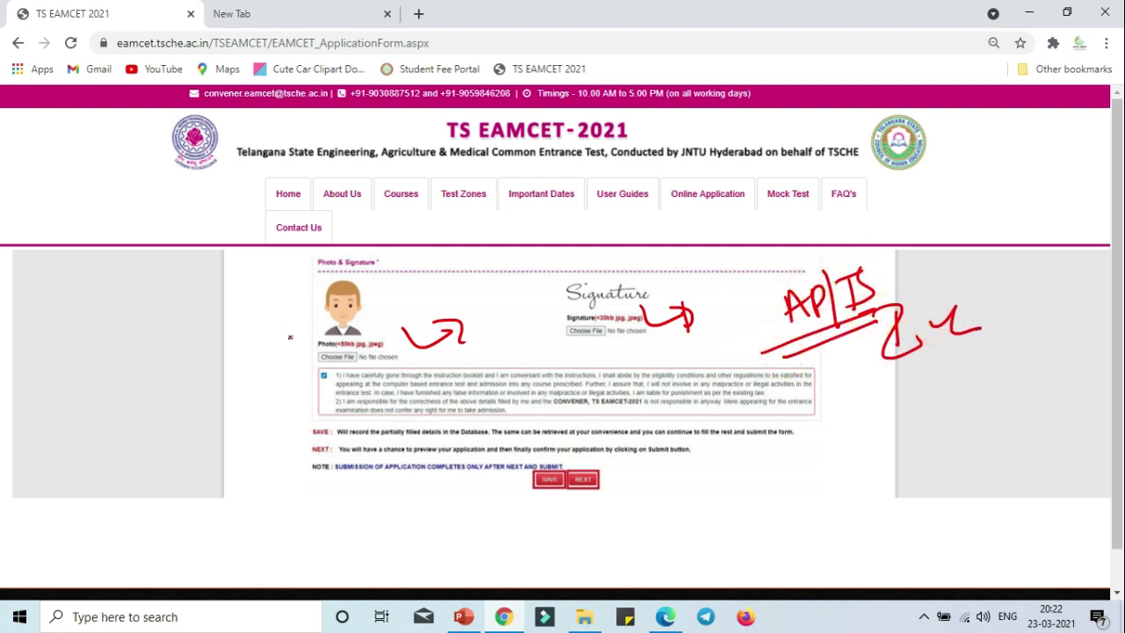
{"action": "left_click_drag", "start_coordinate": [285, 323], "coordinate": [362, 301]}
{"action": "mouse_move", "coordinate": [555, 283]}
{"action": "left_mouse_down"}
{"action": "mouse_move", "coordinate": [606, 280]}
{"action": "mouse_move", "coordinate": [629, 310]}
{"action": "left_mouse_up"}
{"action": "mouse_move", "coordinate": [251, 306]}
{"action": "left_mouse_down"}
{"action": "mouse_move", "coordinate": [272, 340]}
{"action": "mouse_move", "coordinate": [297, 327]}
{"action": "left_mouse_up"}
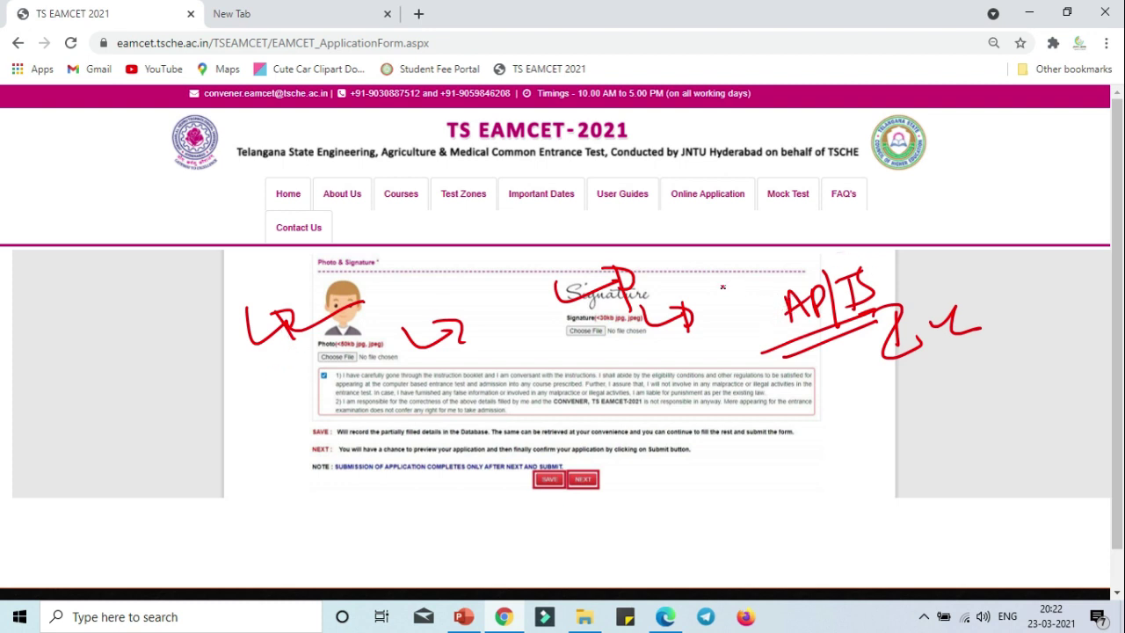
Draw arrows from photo to signature to declaration and circle the save/continue options, then clear the ink.
{"action": "left_click_drag", "start_coordinate": [401, 307], "coordinate": [529, 288]}
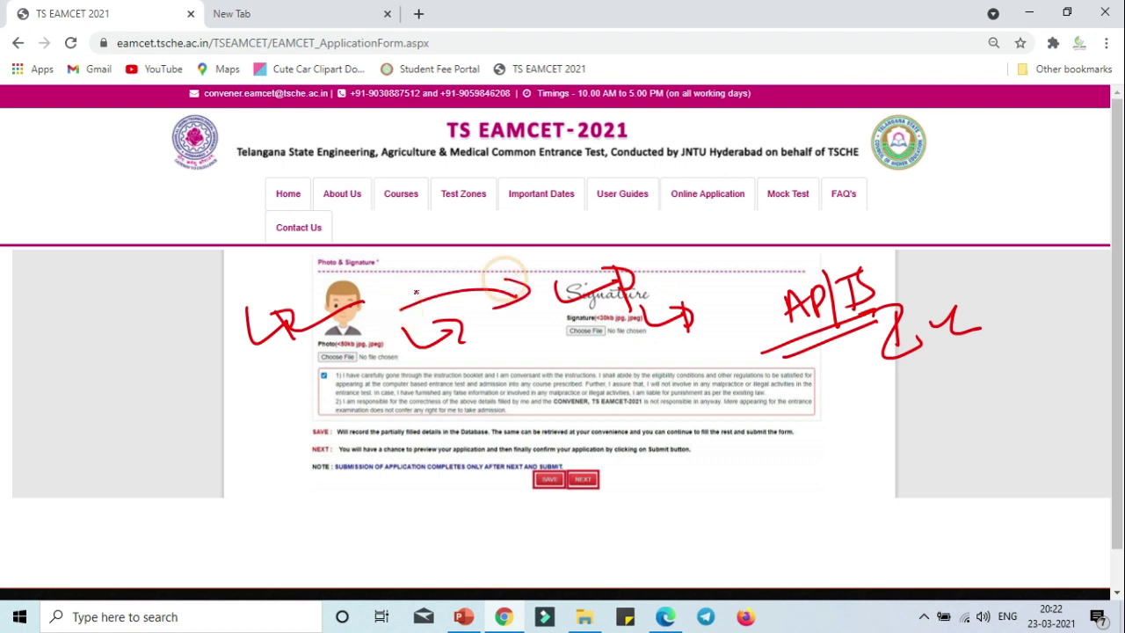
{"action": "mouse_move", "coordinate": [549, 334]}
{"action": "left_mouse_down"}
{"action": "mouse_move", "coordinate": [554, 360]}
{"action": "mouse_move", "coordinate": [646, 367]}
{"action": "mouse_move", "coordinate": [629, 379]}
{"action": "left_mouse_up"}
{"action": "left_click_drag", "start_coordinate": [526, 361], "coordinate": [587, 350]}
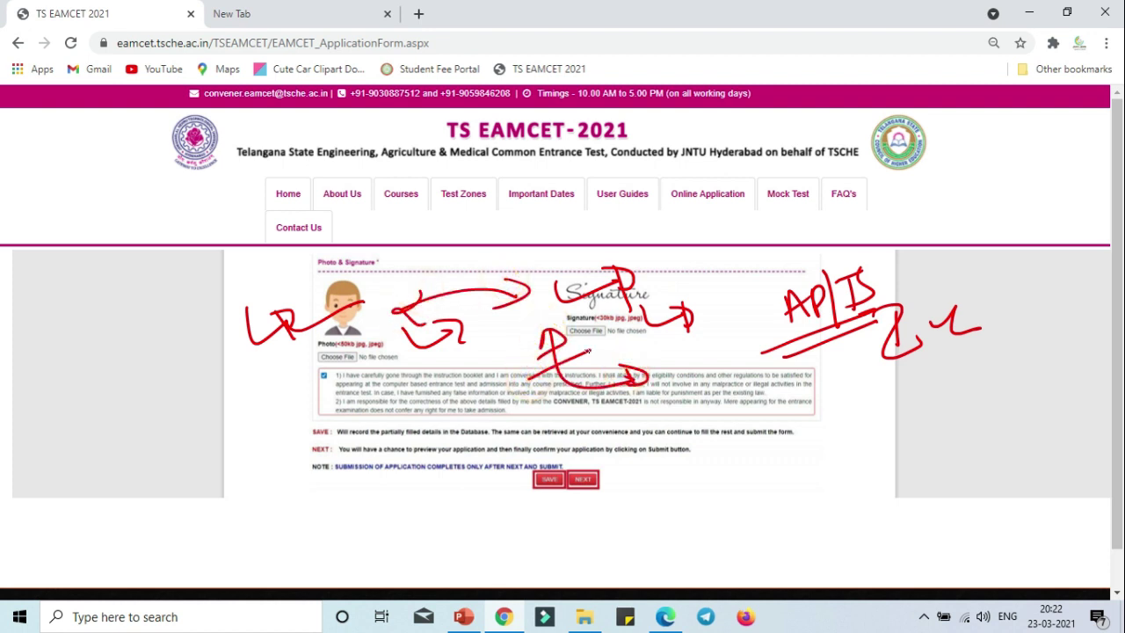
{"action": "mouse_move", "coordinate": [552, 458]}
{"action": "left_mouse_down"}
{"action": "mouse_move", "coordinate": [534, 501]}
{"action": "mouse_move", "coordinate": [557, 453]}
{"action": "mouse_move", "coordinate": [616, 493]}
{"action": "mouse_move", "coordinate": [587, 450]}
{"action": "mouse_move", "coordinate": [674, 467]}
{"action": "mouse_move", "coordinate": [658, 484]}
{"action": "left_mouse_up"}
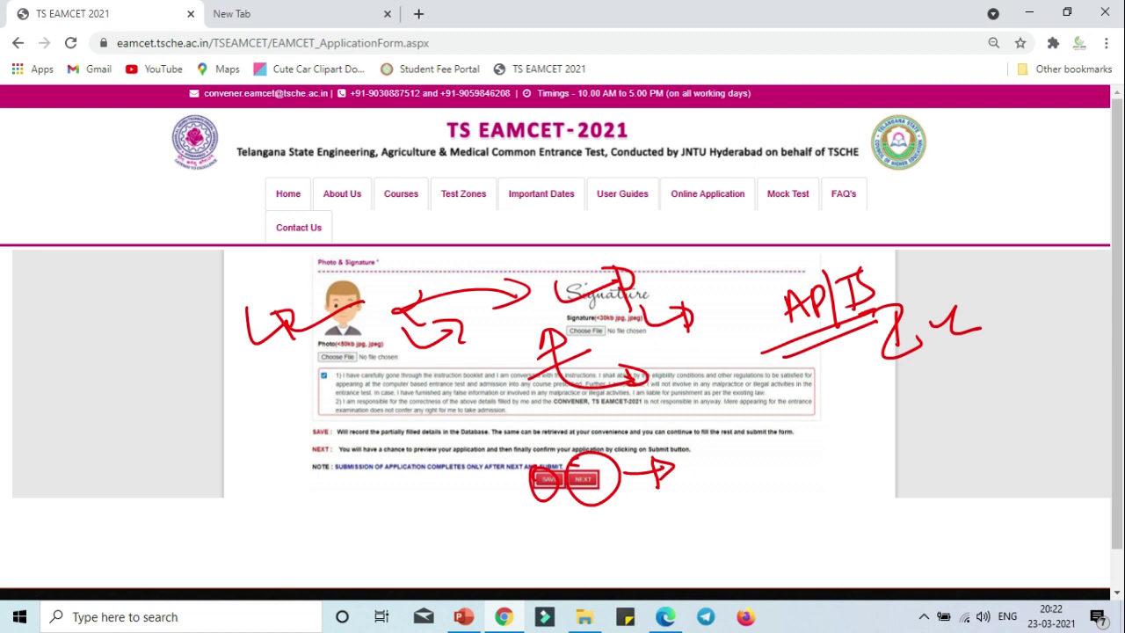
{"action": "key", "text": "Escape"}
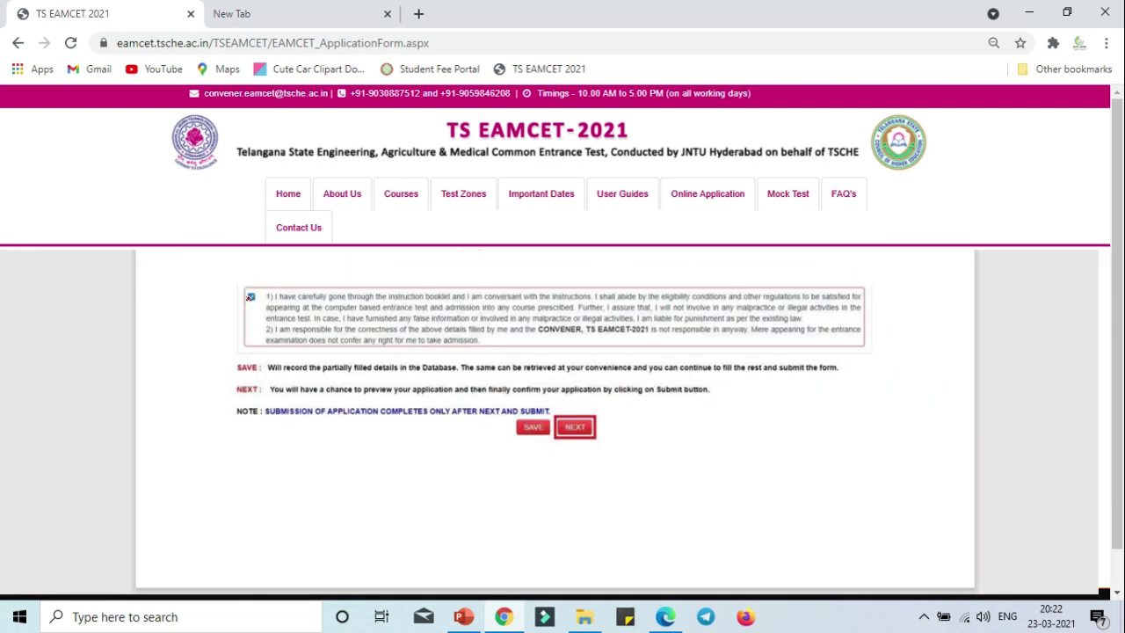
Circle the declaration agreement and the option to continue to preview.
{"action": "mouse_move", "coordinate": [253, 286]}
{"action": "left_mouse_down"}
{"action": "mouse_move", "coordinate": [264, 308]}
{"action": "mouse_move", "coordinate": [246, 294]}
{"action": "left_mouse_up"}
{"action": "left_click_drag", "start_coordinate": [584, 405], "coordinate": [566, 412]}
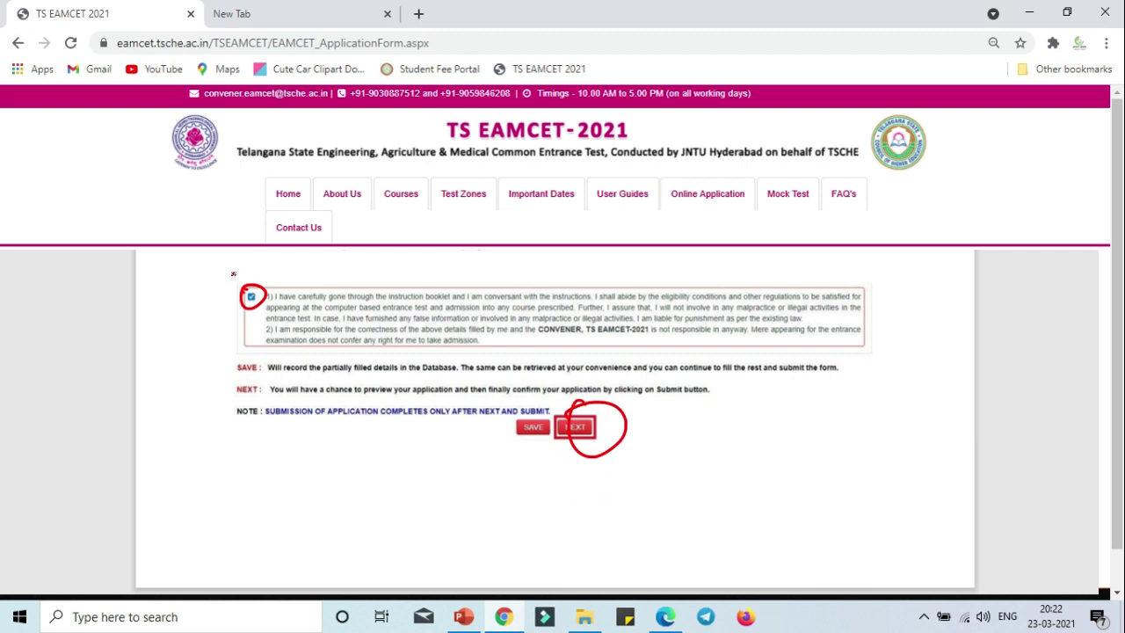
{"action": "mouse_move", "coordinate": [233, 273]}
{"action": "left_mouse_down"}
{"action": "mouse_move", "coordinate": [274, 312]}
{"action": "mouse_move", "coordinate": [231, 293]}
{"action": "mouse_move", "coordinate": [313, 279]}
{"action": "mouse_move", "coordinate": [326, 306]}
{"action": "mouse_move", "coordinate": [296, 266]}
{"action": "left_mouse_up"}
{"action": "mouse_move", "coordinate": [588, 408]}
{"action": "left_mouse_down"}
{"action": "mouse_move", "coordinate": [651, 408]}
{"action": "mouse_move", "coordinate": [650, 431]}
{"action": "mouse_move", "coordinate": [661, 411]}
{"action": "left_mouse_up"}
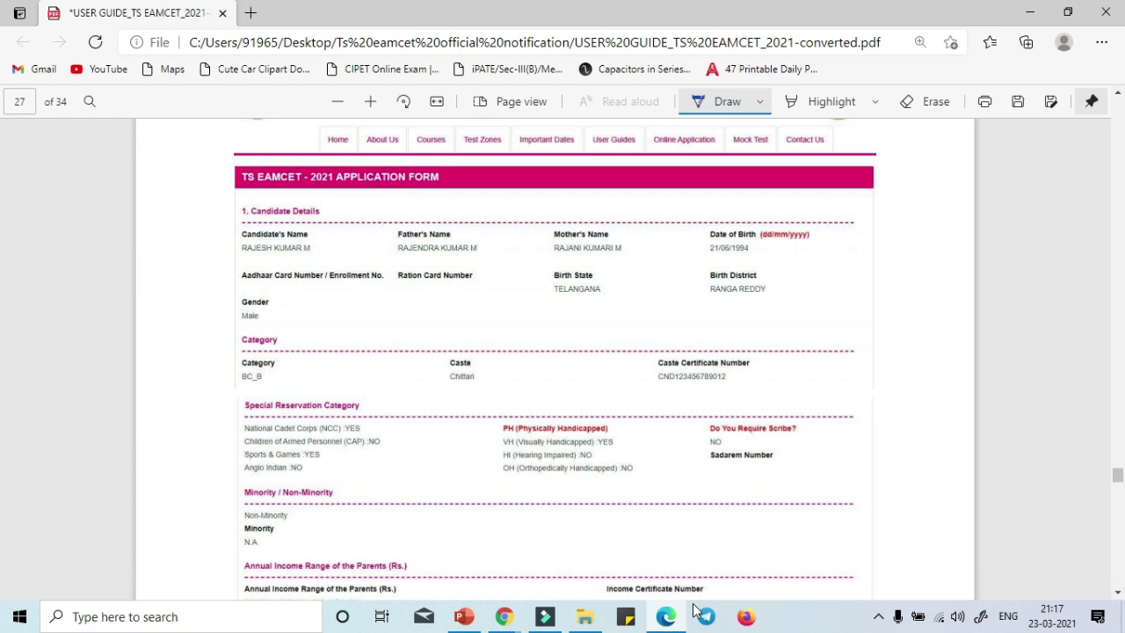
In blue, bracket Candidate Details, underline category and caste values, and tick the caste certificate number.
{"action": "mouse_move", "coordinate": [235, 209]}
{"action": "left_mouse_down"}
{"action": "mouse_move", "coordinate": [225, 352]}
{"action": "mouse_move", "coordinate": [237, 368]}
{"action": "left_mouse_up"}
{"action": "mouse_move", "coordinate": [510, 381]}
{"action": "left_mouse_down"}
{"action": "mouse_move", "coordinate": [577, 358]}
{"action": "mouse_move", "coordinate": [624, 371]}
{"action": "left_mouse_up"}
{"action": "left_click_drag", "start_coordinate": [719, 397], "coordinate": [772, 367]}
{"action": "left_click_drag", "start_coordinate": [558, 520], "coordinate": [609, 473]}
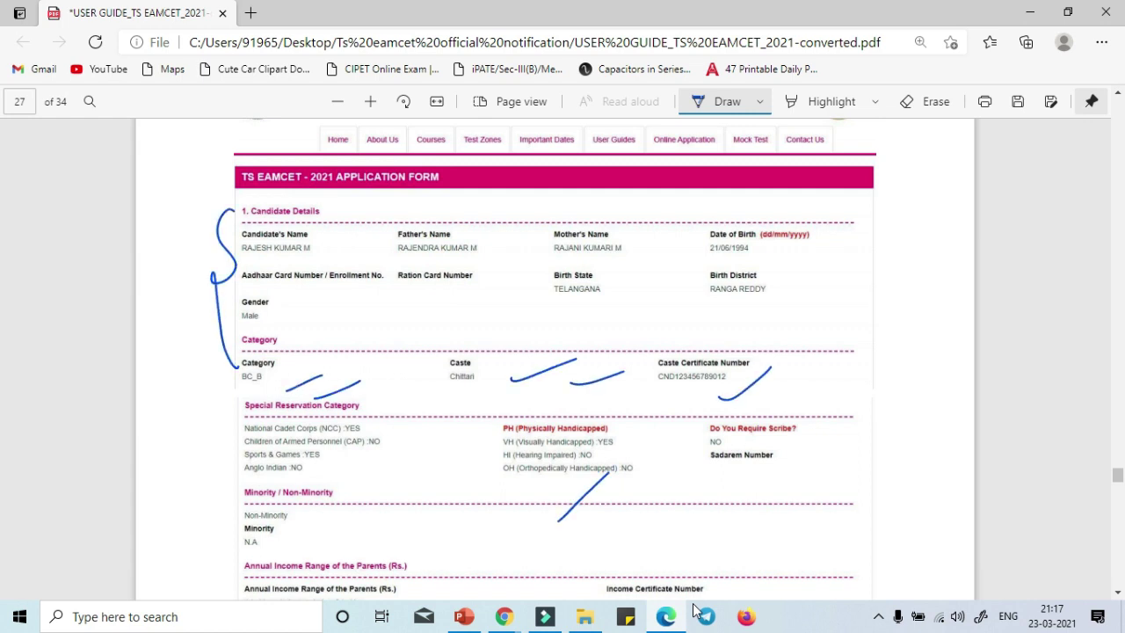
Circle birth state Telangana, district Ranga Reddy, caste certificate number and annual income range in blue.
{"action": "mouse_move", "coordinate": [714, 310]}
{"action": "left_mouse_down"}
{"action": "mouse_move", "coordinate": [677, 280]}
{"action": "mouse_move", "coordinate": [710, 299]}
{"action": "left_mouse_up"}
{"action": "mouse_move", "coordinate": [553, 236]}
{"action": "left_mouse_down"}
{"action": "mouse_move", "coordinate": [620, 317]}
{"action": "mouse_move", "coordinate": [530, 270]}
{"action": "left_mouse_up"}
{"action": "mouse_move", "coordinate": [255, 236]}
{"action": "left_mouse_down"}
{"action": "mouse_move", "coordinate": [514, 236]}
{"action": "mouse_move", "coordinate": [575, 222]}
{"action": "left_mouse_up"}
{"action": "mouse_move", "coordinate": [689, 330]}
{"action": "left_mouse_down"}
{"action": "mouse_move", "coordinate": [631, 364]}
{"action": "mouse_move", "coordinate": [756, 343]}
{"action": "mouse_move", "coordinate": [772, 367]}
{"action": "left_mouse_up"}
{"action": "mouse_move", "coordinate": [708, 406]}
{"action": "left_mouse_down"}
{"action": "mouse_move", "coordinate": [706, 434]}
{"action": "mouse_move", "coordinate": [881, 438]}
{"action": "left_mouse_up"}
{"action": "scroll", "coordinate": [555, 351], "scroll_direction": "down", "scroll_amount": 2}
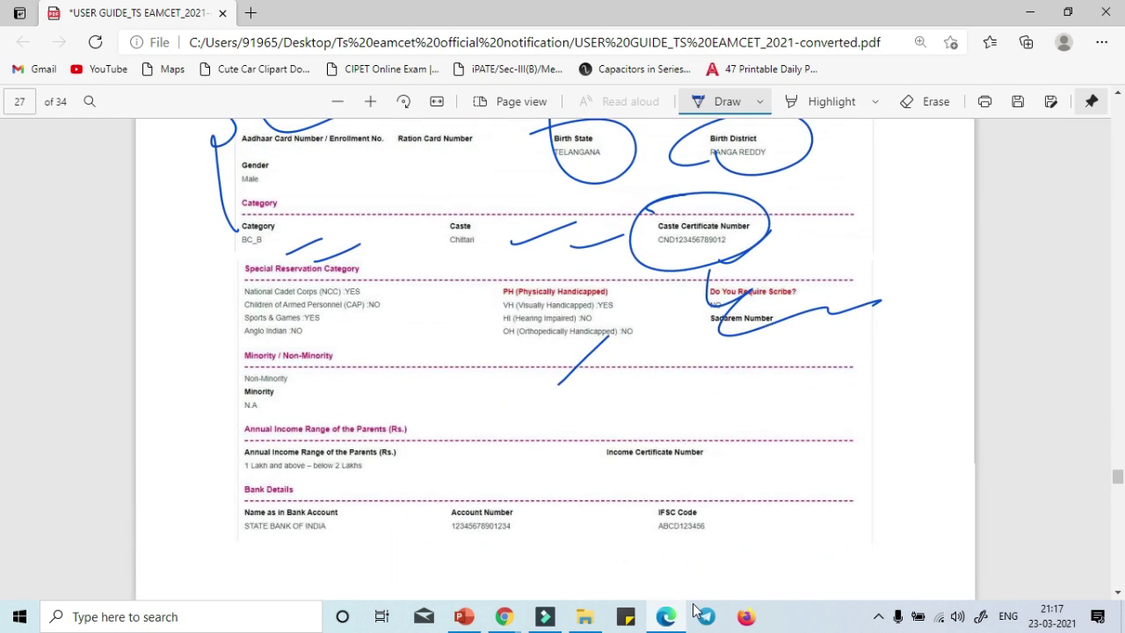
{"action": "scroll", "coordinate": [556, 351], "scroll_direction": "down", "scroll_amount": 3}
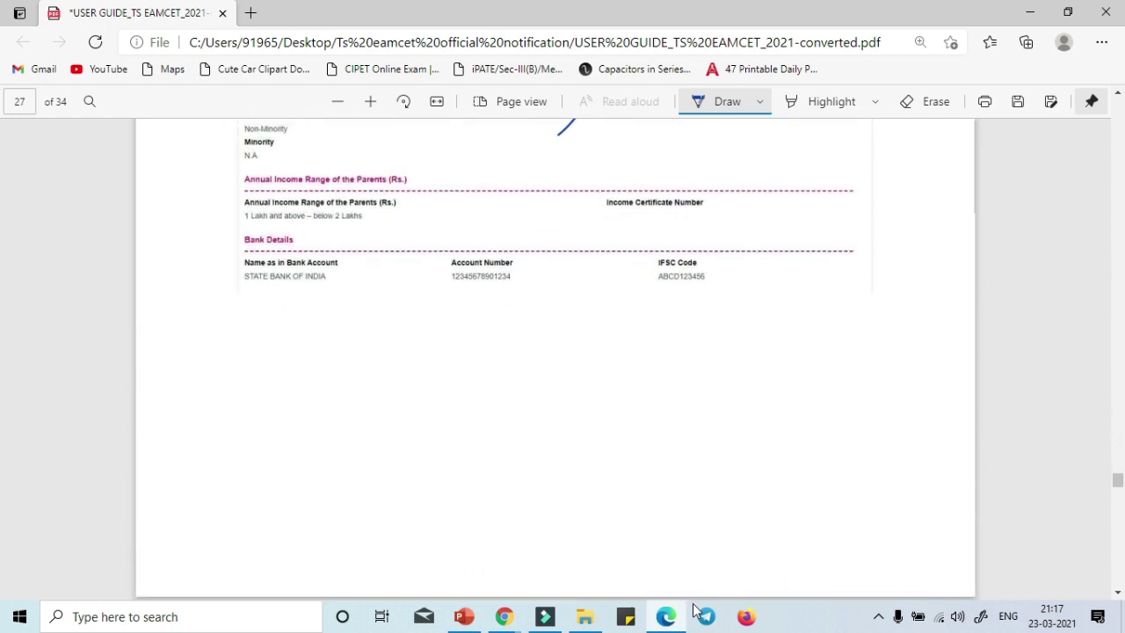
{"action": "mouse_move", "coordinate": [687, 254]}
{"action": "left_mouse_down"}
{"action": "mouse_move", "coordinate": [252, 262]}
{"action": "mouse_move", "coordinate": [351, 297]}
{"action": "left_mouse_up"}
{"action": "mouse_move", "coordinate": [321, 167]}
{"action": "left_mouse_down"}
{"action": "mouse_move", "coordinate": [308, 215]}
{"action": "mouse_move", "coordinate": [383, 202]}
{"action": "left_mouse_up"}
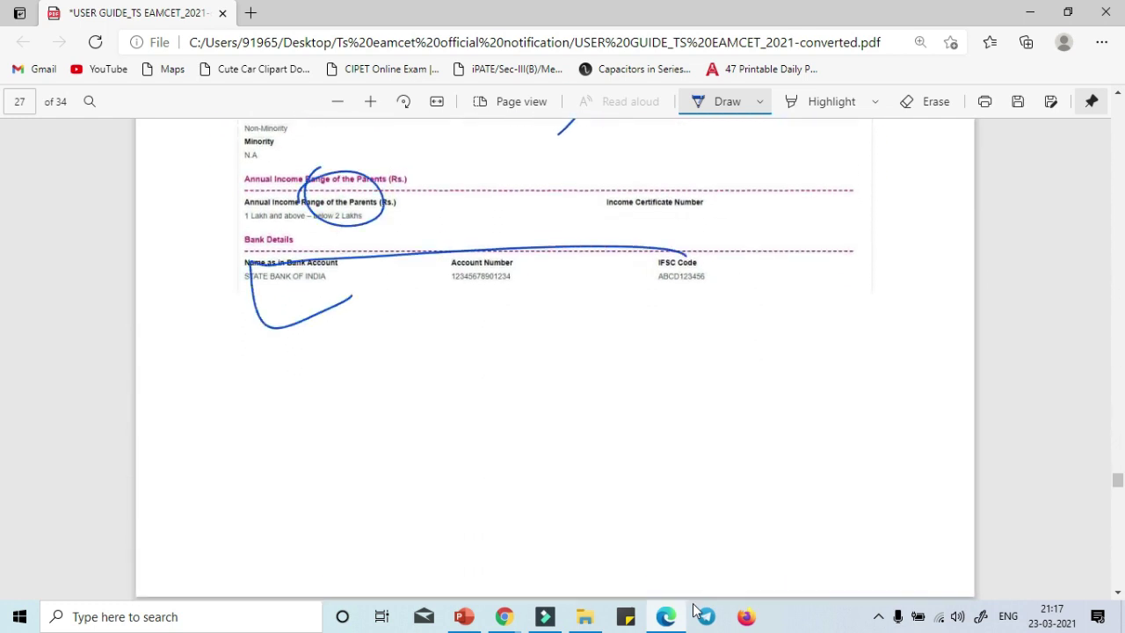
On page 28, box the Modify button and draw an arrow pointing at it.
{"action": "scroll", "coordinate": [693, 604], "scroll_direction": "down", "scroll_amount": 5}
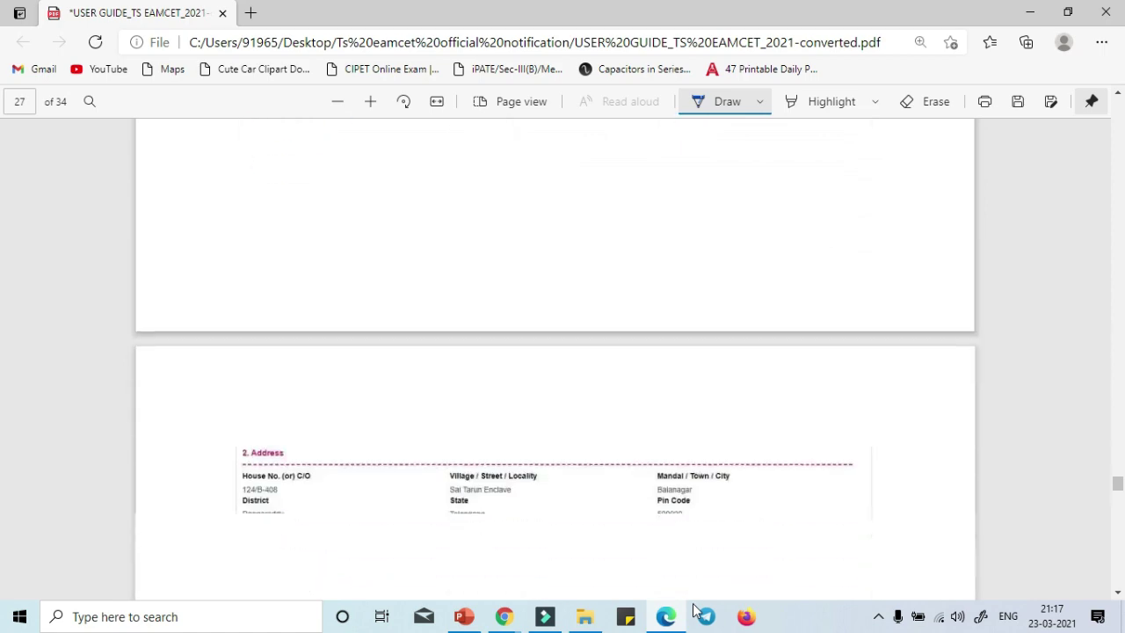
{"action": "scroll", "coordinate": [693, 609], "scroll_direction": "down", "scroll_amount": 5}
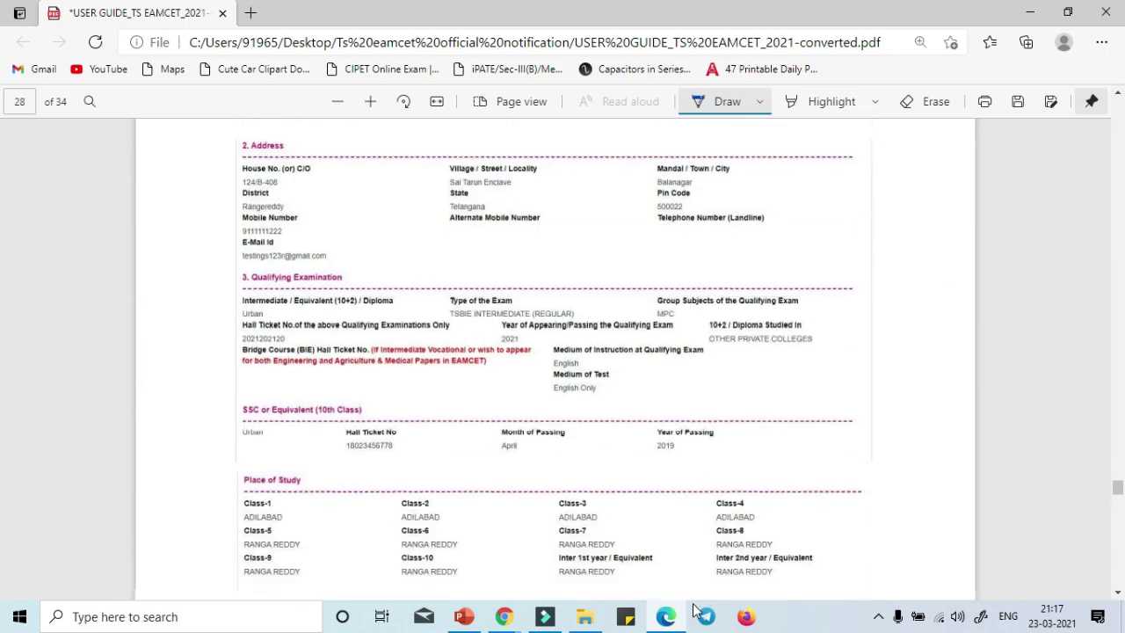
{"action": "scroll", "coordinate": [693, 609], "scroll_direction": "down", "scroll_amount": 5}
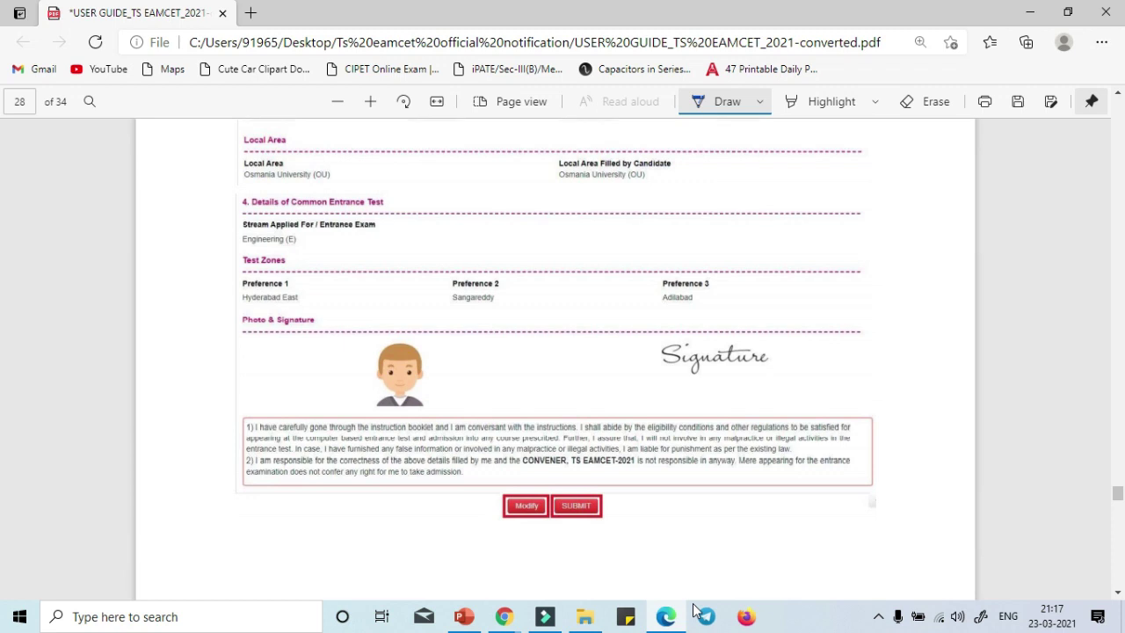
{"action": "left_click_drag", "start_coordinate": [489, 479], "coordinate": [492, 541]}
{"action": "mouse_move", "coordinate": [501, 499]}
{"action": "left_mouse_down"}
{"action": "mouse_move", "coordinate": [437, 530]}
{"action": "mouse_move", "coordinate": [454, 533]}
{"action": "mouse_move", "coordinate": [402, 535]}
{"action": "mouse_move", "coordinate": [378, 570]}
{"action": "left_mouse_up"}
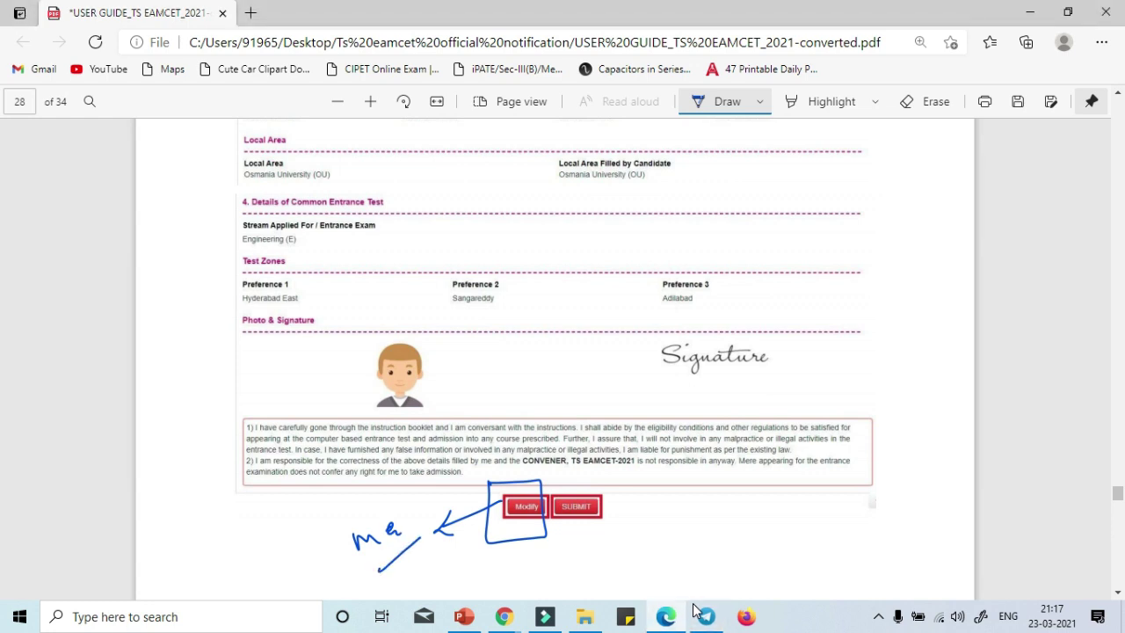
{"action": "mouse_move", "coordinate": [635, 504]}
{"action": "left_mouse_down"}
{"action": "mouse_move", "coordinate": [649, 513]}
{"action": "mouse_move", "coordinate": [637, 523]}
{"action": "left_mouse_up"}
{"action": "scroll", "coordinate": [1042, 329], "scroll_direction": "down", "scroll_amount": 1}
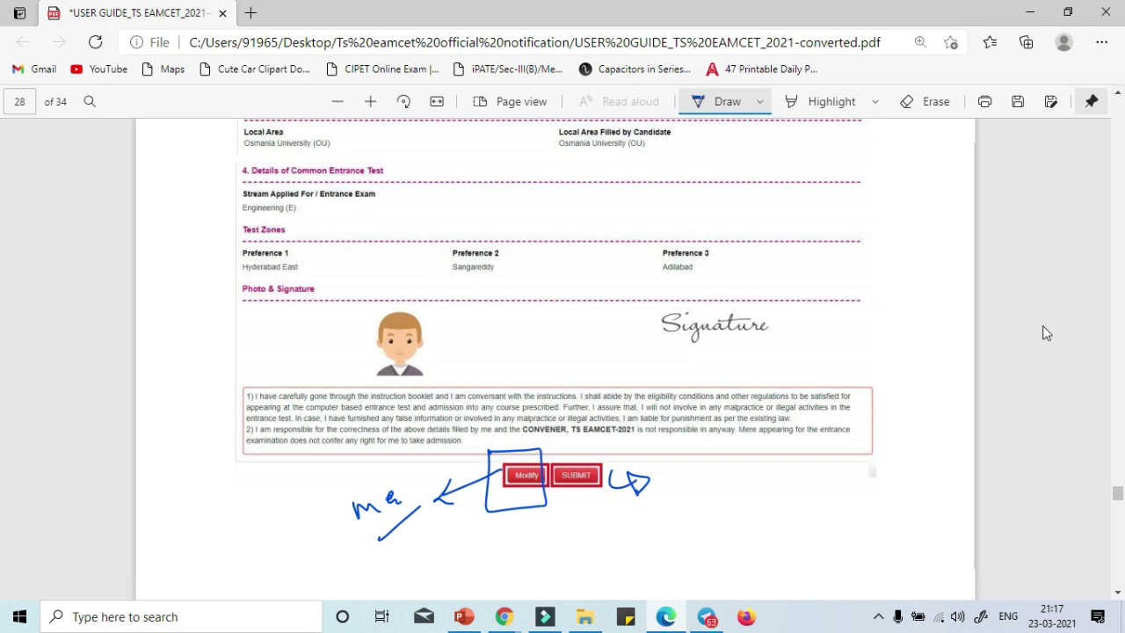
{"action": "scroll", "coordinate": [1044, 327], "scroll_direction": "down", "scroll_amount": 5}
On page 30, circle the receipt's registration number and signature, marking the category and English Only entries.
{"action": "scroll", "coordinate": [1046, 332], "scroll_direction": "down", "scroll_amount": 10}
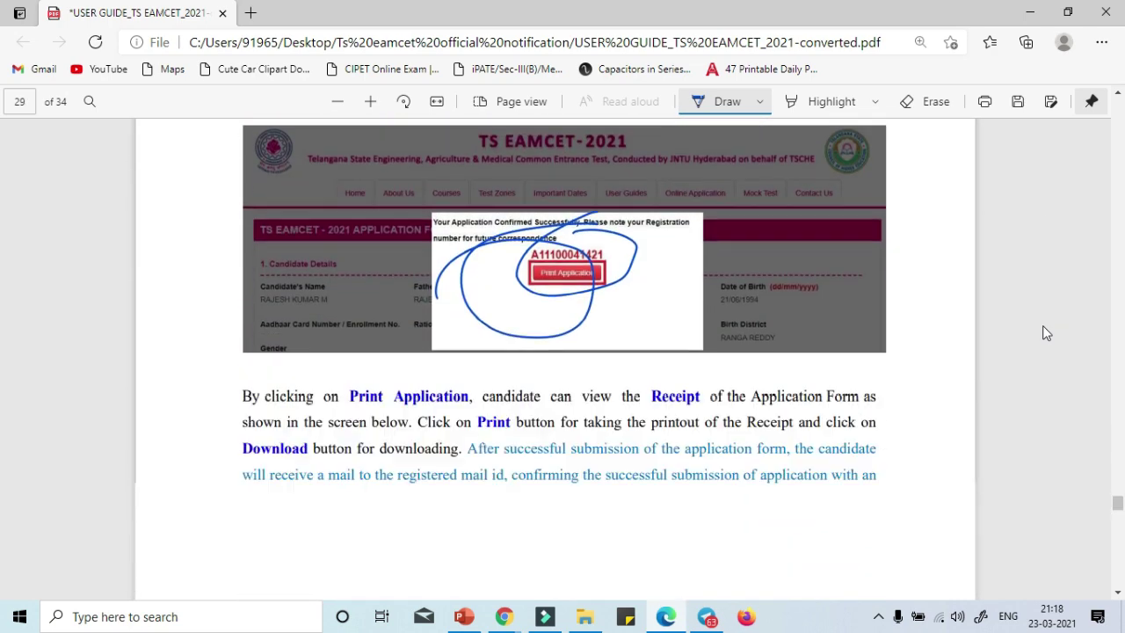
{"action": "scroll", "coordinate": [1046, 333], "scroll_direction": "down", "scroll_amount": 1}
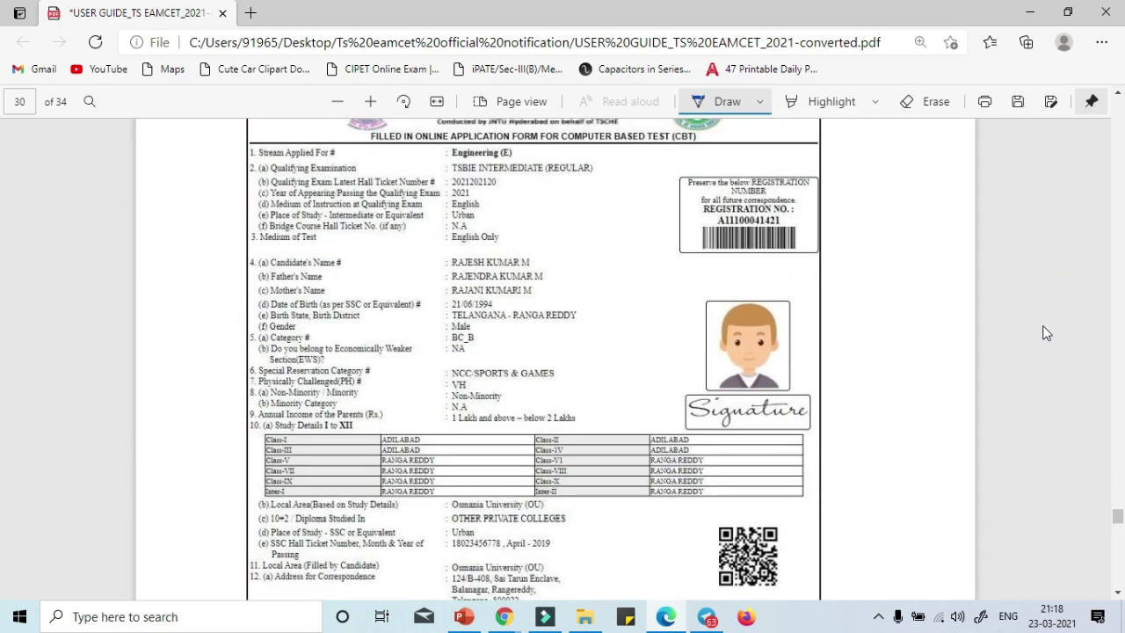
{"action": "mouse_move", "coordinate": [796, 204]}
{"action": "left_mouse_down"}
{"action": "mouse_move", "coordinate": [681, 255]}
{"action": "mouse_move", "coordinate": [730, 280]}
{"action": "left_mouse_up"}
{"action": "mouse_move", "coordinate": [621, 327]}
{"action": "left_mouse_down"}
{"action": "mouse_move", "coordinate": [691, 380]}
{"action": "mouse_move", "coordinate": [828, 402]}
{"action": "left_mouse_up"}
{"action": "left_click_drag", "start_coordinate": [466, 327], "coordinate": [679, 386]}
{"action": "scroll", "coordinate": [1047, 332], "scroll_direction": "up", "scroll_amount": 1}
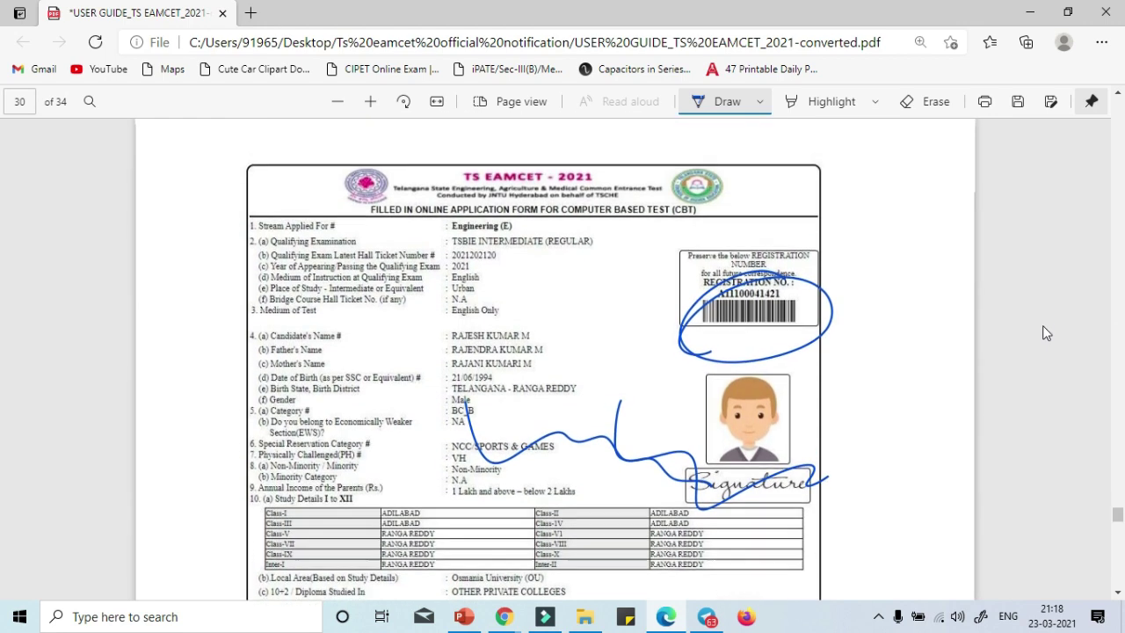
{"action": "left_click_drag", "start_coordinate": [459, 420], "coordinate": [510, 405]}
{"action": "mouse_move", "coordinate": [545, 293]}
{"action": "left_mouse_down"}
{"action": "mouse_move", "coordinate": [581, 297]}
{"action": "mouse_move", "coordinate": [587, 329]}
{"action": "left_mouse_up"}
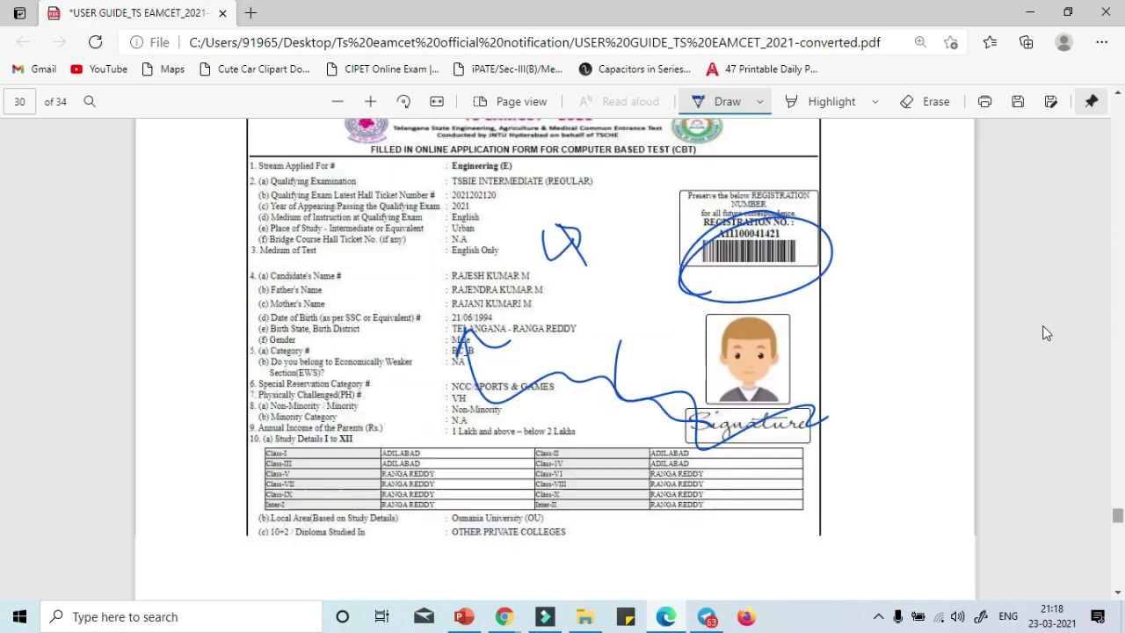
Draw arrows beside the Download and Print buttons and a squiggle by the thumb impression box.
{"action": "scroll", "coordinate": [1046, 333], "scroll_direction": "down", "scroll_amount": 5}
{"action": "scroll", "coordinate": [1046, 332], "scroll_direction": "up", "scroll_amount": 1}
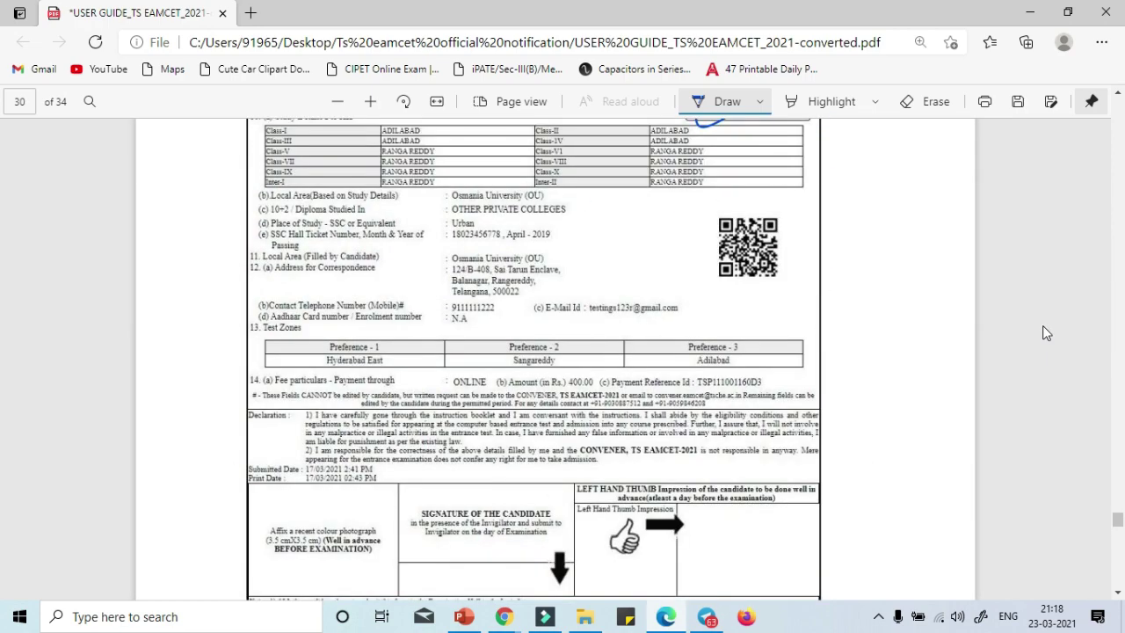
{"action": "scroll", "coordinate": [1044, 331], "scroll_direction": "down", "scroll_amount": 2}
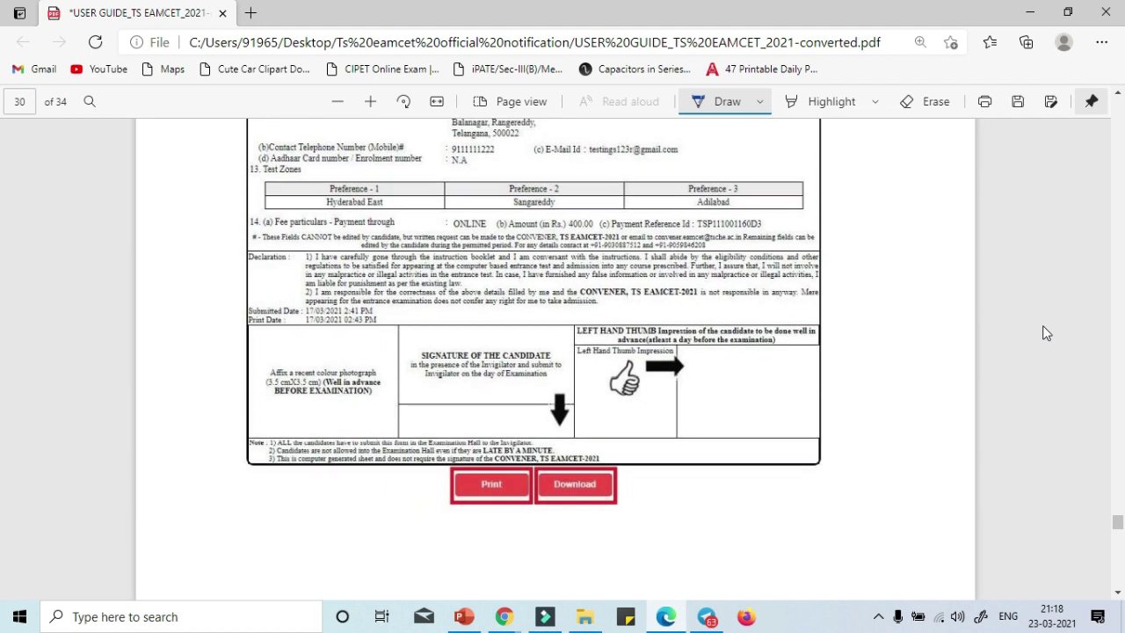
{"action": "mouse_move", "coordinate": [751, 508]}
{"action": "left_mouse_down"}
{"action": "mouse_move", "coordinate": [793, 488]}
{"action": "mouse_move", "coordinate": [774, 505]}
{"action": "left_mouse_up"}
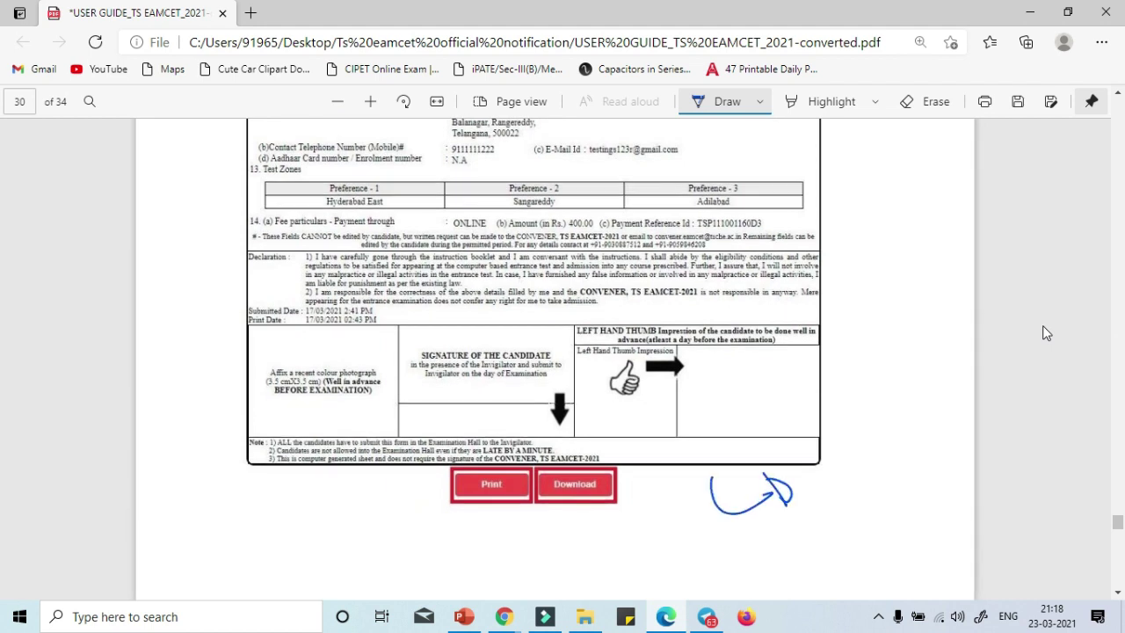
{"action": "left_click_drag", "start_coordinate": [827, 357], "coordinate": [874, 460]}
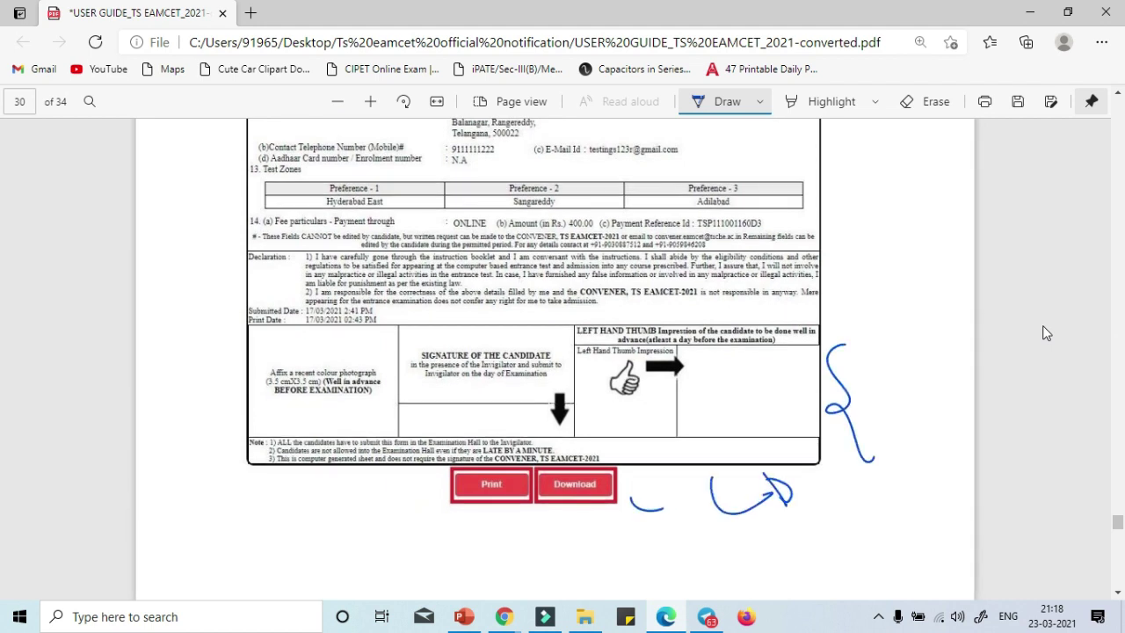
{"action": "left_click_drag", "start_coordinate": [672, 494], "coordinate": [688, 521]}
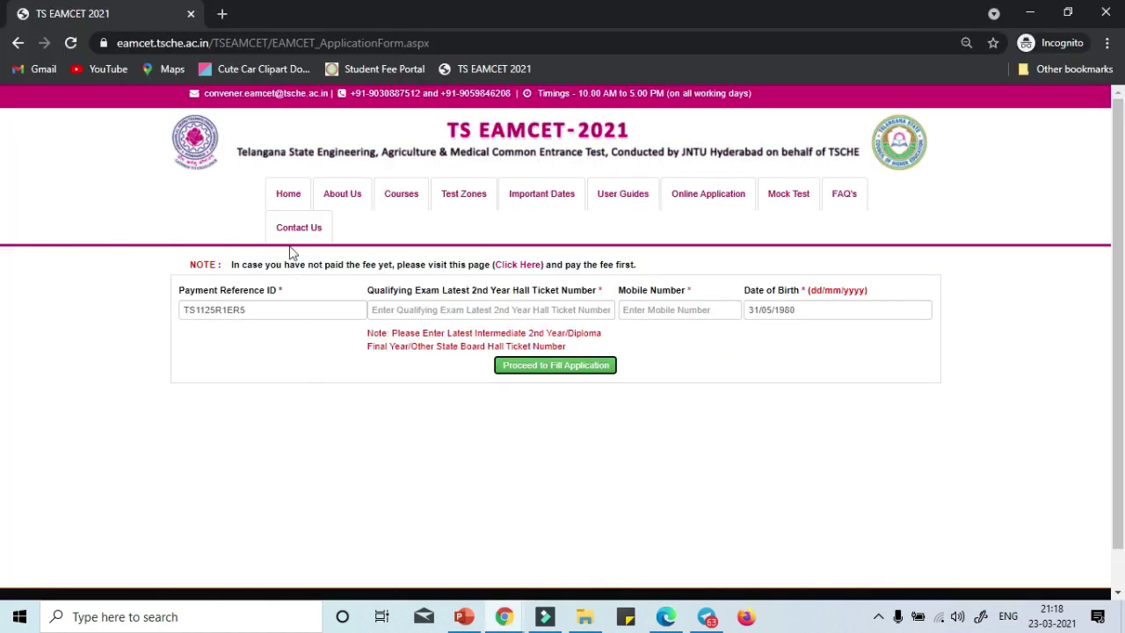
Return to the EAMCET home page and open STEP 3: Print Filled-in Application.
{"action": "left_click", "coordinate": [280, 187]}
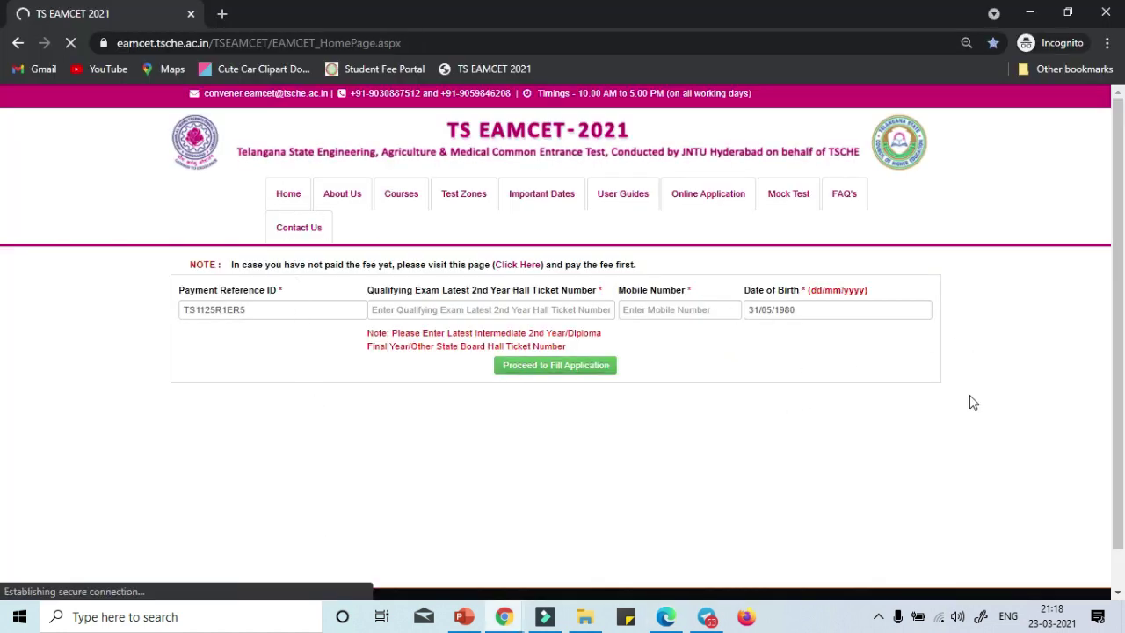
{"action": "scroll", "coordinate": [1003, 474], "scroll_direction": "down", "scroll_amount": 5}
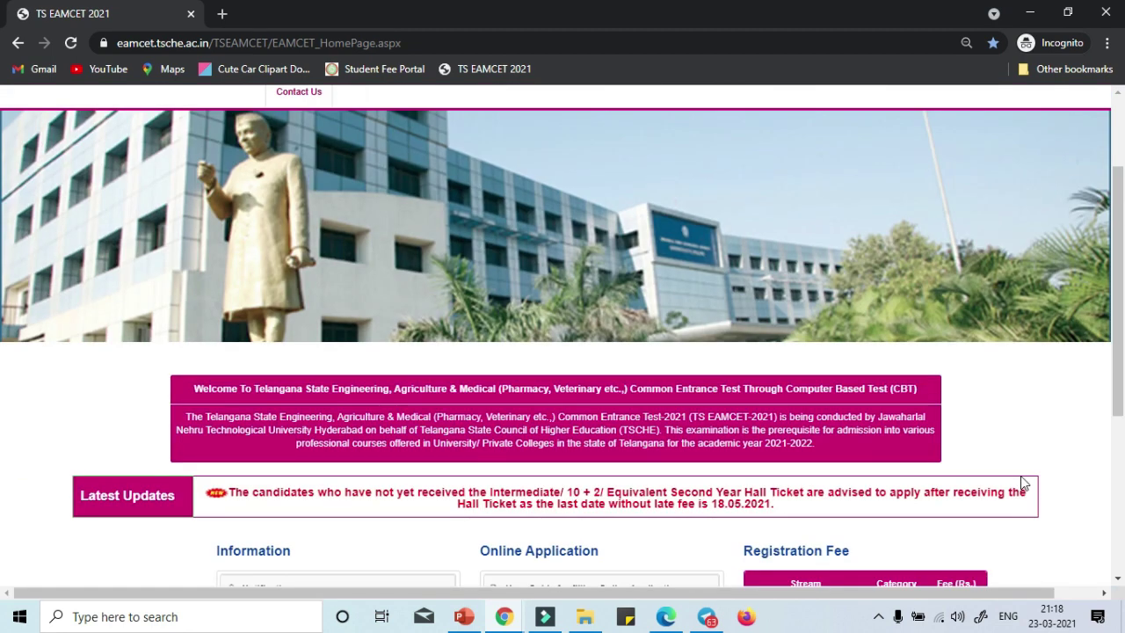
{"action": "left_click", "coordinate": [538, 386]}
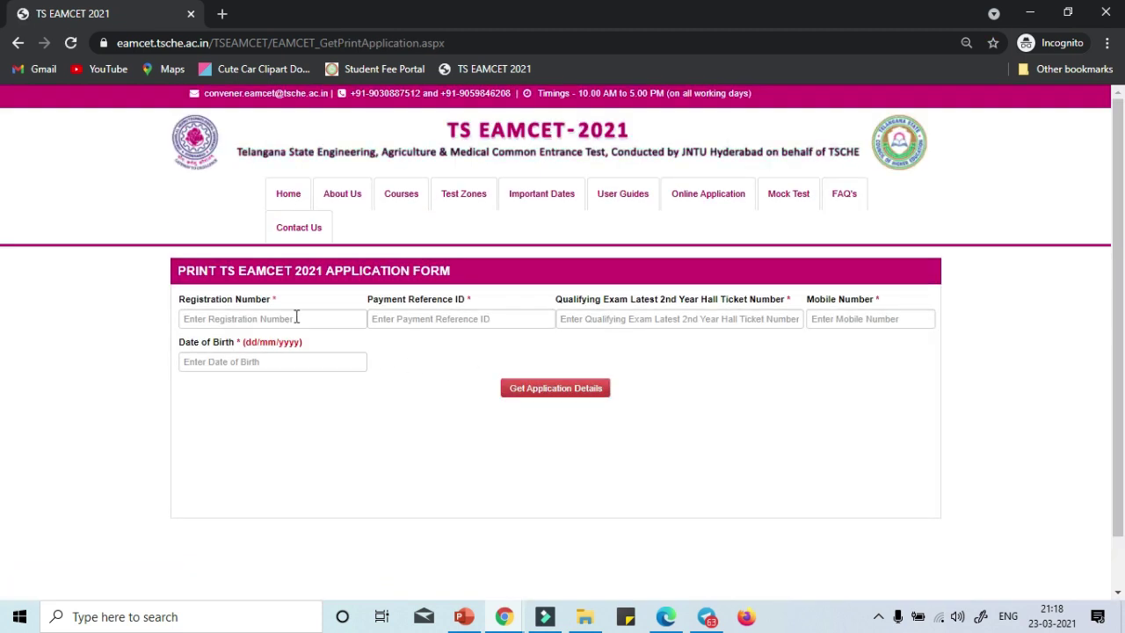
Point out the empty Registration Number, Payment Reference ID and Mobile Number fields.
{"action": "left_click", "coordinate": [296, 319]}
{"action": "key", "text": "Tab"}
{"action": "key", "text": "Tab"}
{"action": "key", "text": "Tab"}
{"action": "left_click", "coordinate": [560, 369]}
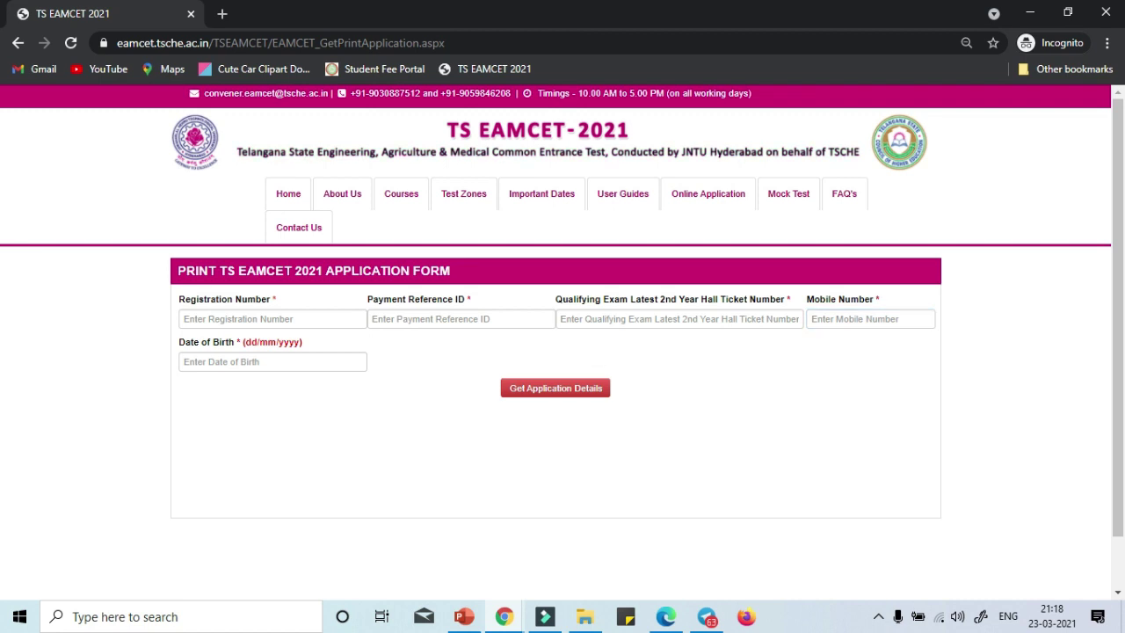